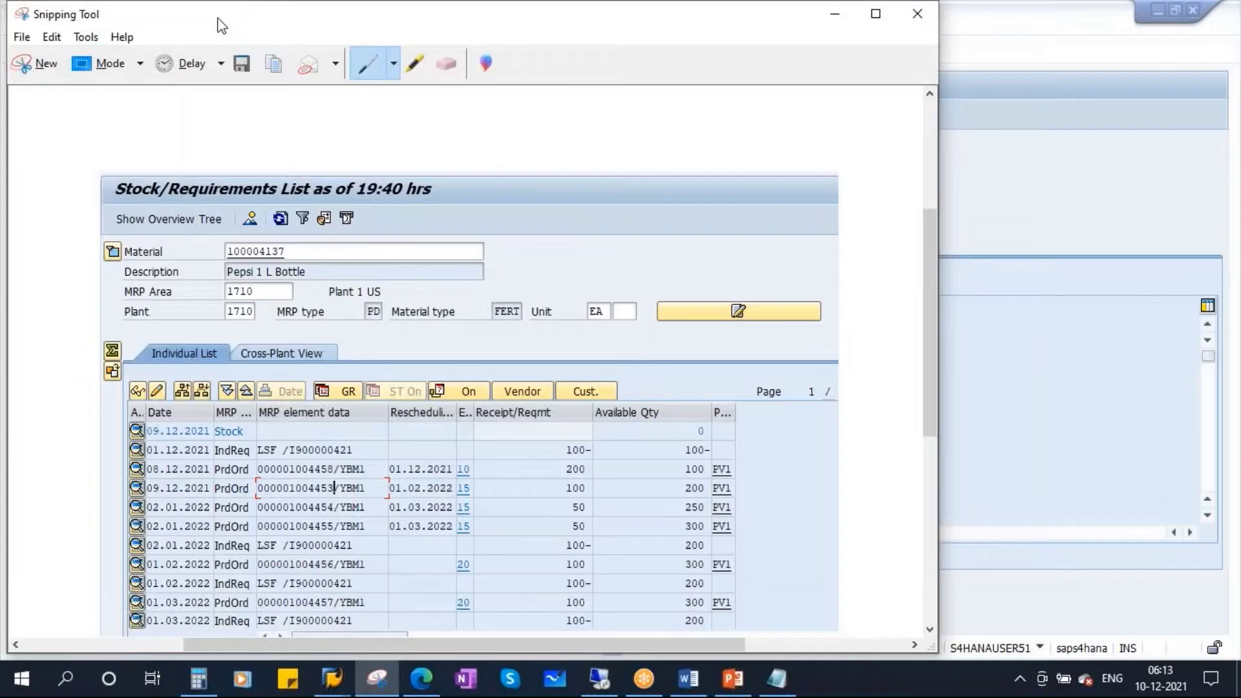
Move the Snipping Tool out of the way and copy the number of the production order dated 09.12.2021 from the Stock/Requirements List.
{"action": "left_click_drag", "start_coordinate": [219, 18], "coordinate": [170, 131]}
{"action": "left_click", "coordinate": [781, 125]}
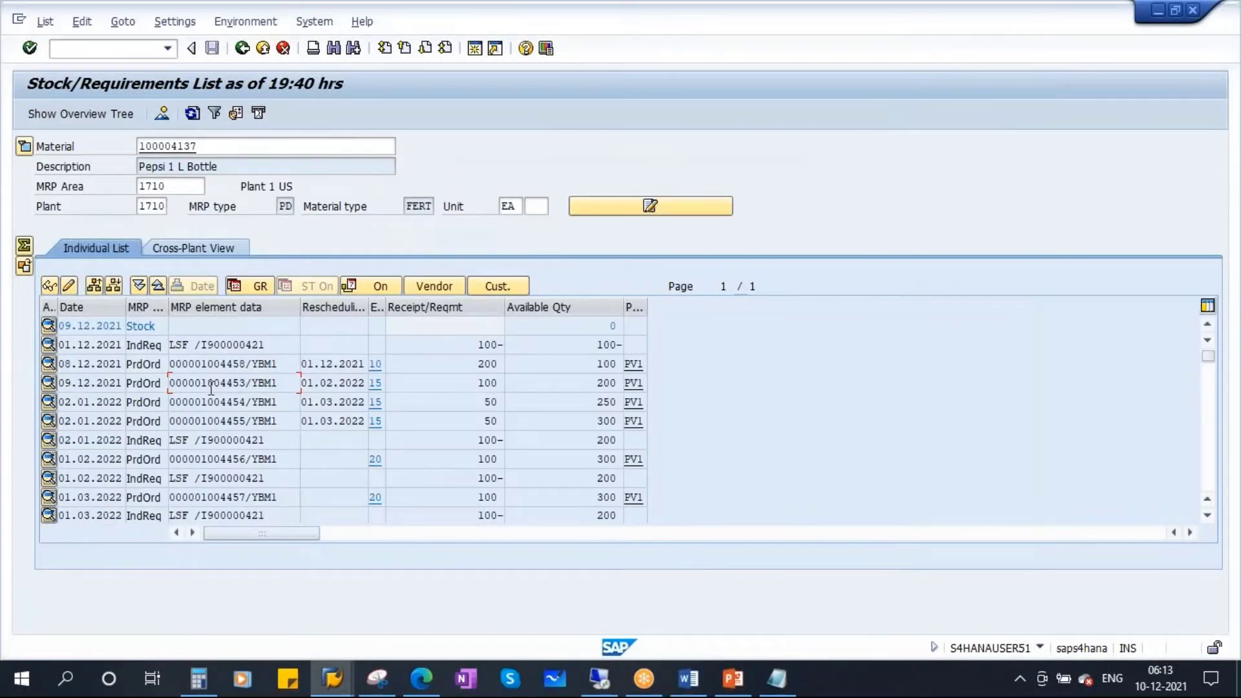
{"action": "left_click_drag", "start_coordinate": [204, 387], "coordinate": [287, 388]}
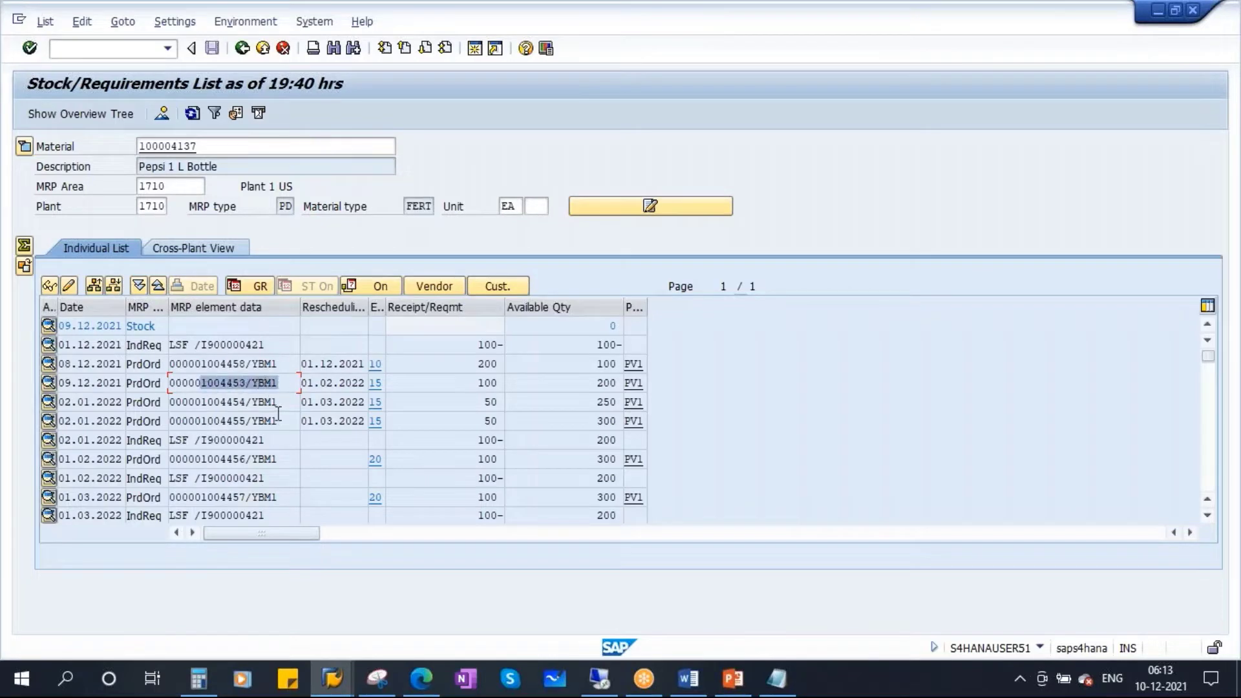
{"action": "key", "text": "ctrl+c"}
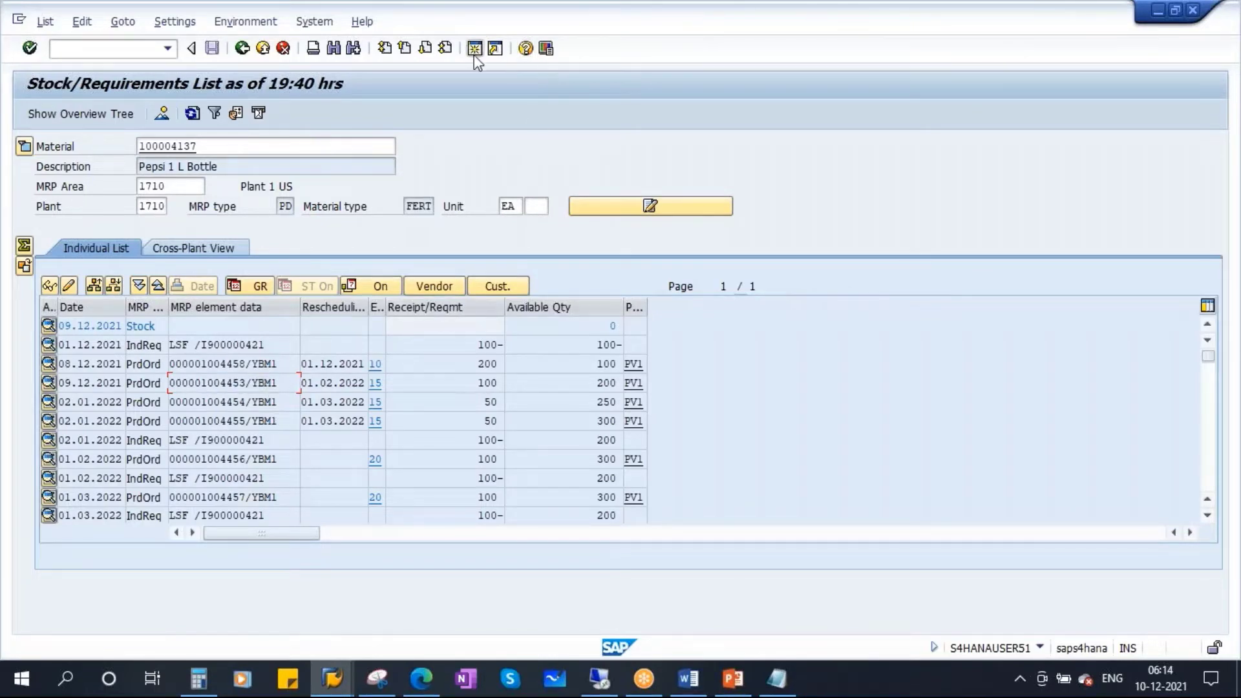
In the Production Order Display session, return to the initial screen and enter the copied order number without its order type suffix.
{"action": "mouse_move", "coordinate": [341, 684]}
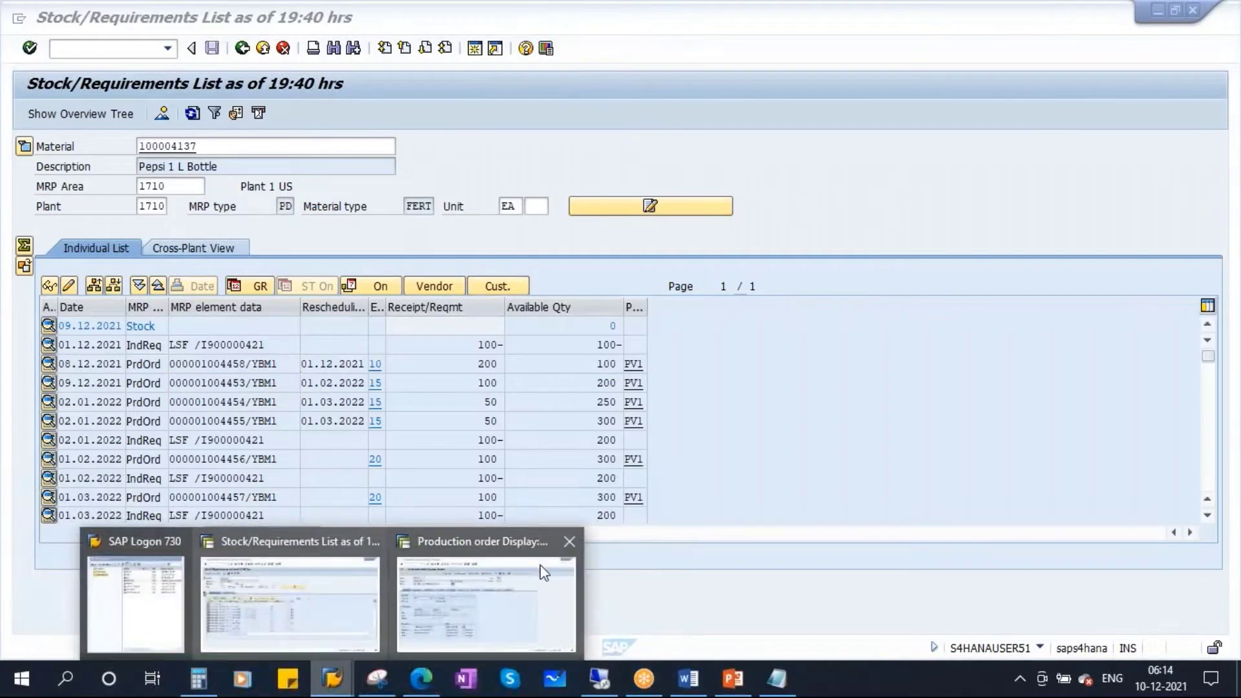
{"action": "left_click", "coordinate": [488, 571]}
{"action": "left_click", "coordinate": [241, 48]}
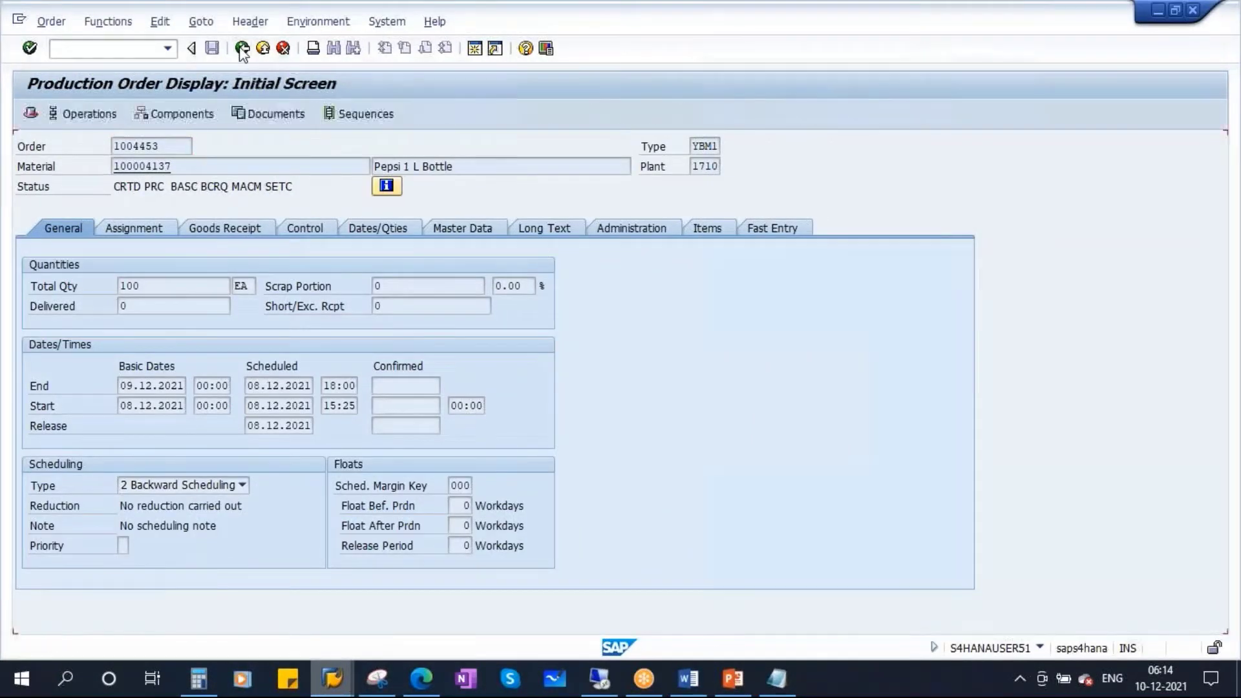
{"action": "key", "text": "ctrl+v"}
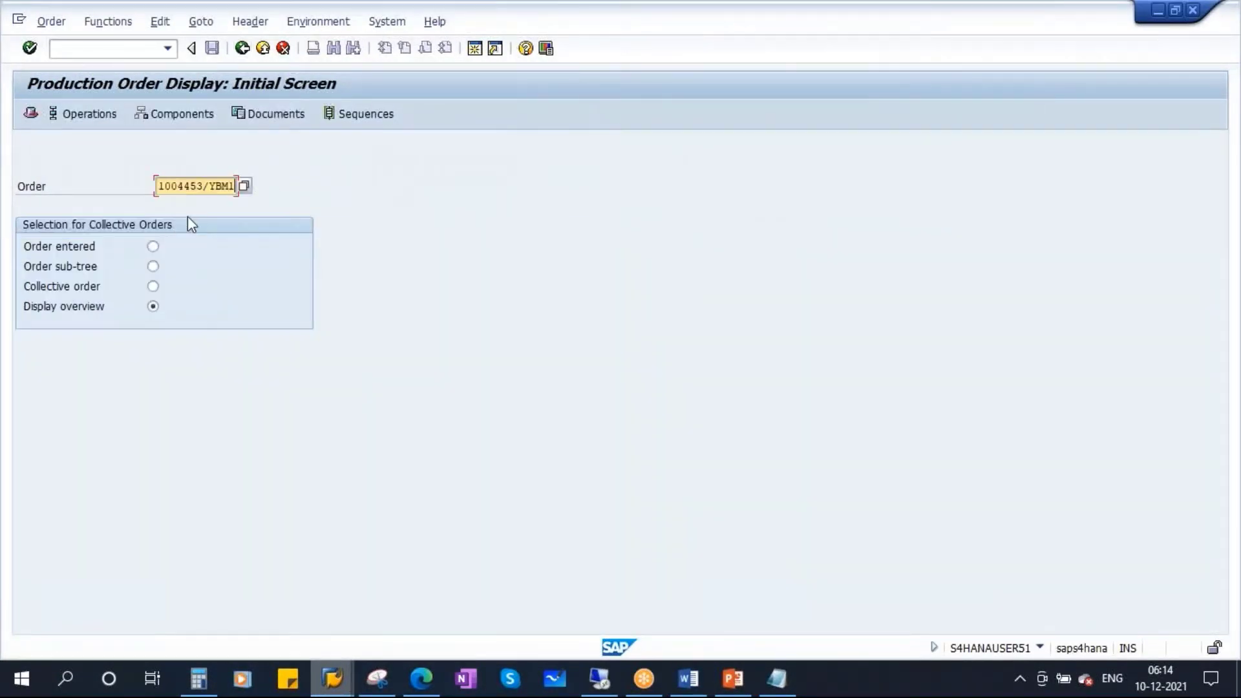
{"action": "key", "text": "BackSpace"}
{"action": "key", "text": "BackSpace"}
{"action": "key", "text": "BackSpace"}
{"action": "key", "text": "BackSpace"}
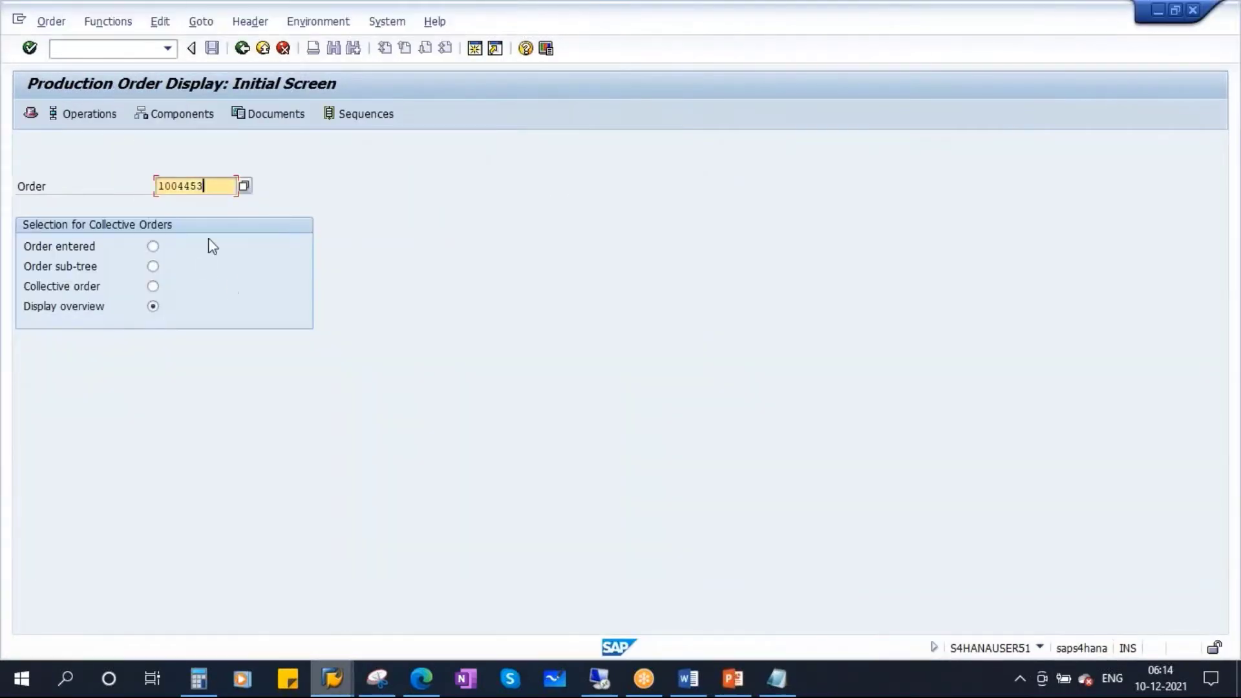
Switch from display to change mode and open the production order's header.
{"action": "left_click", "coordinate": [51, 21]}
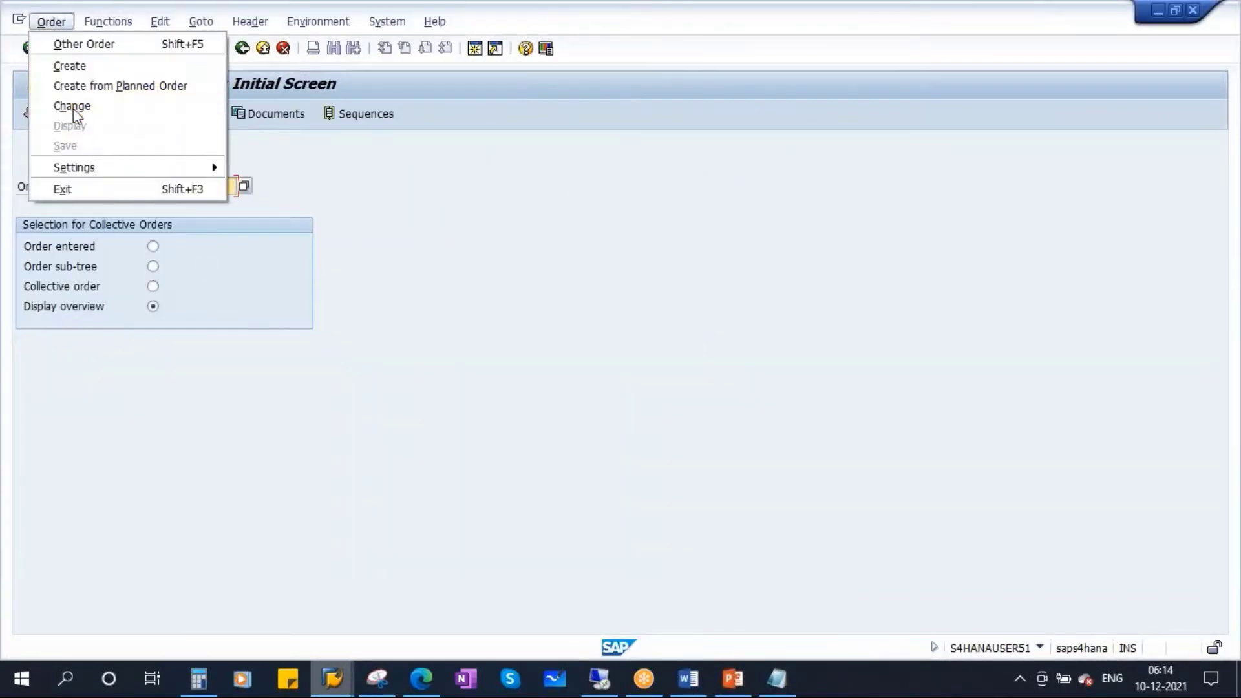
{"action": "left_click", "coordinate": [72, 107]}
{"action": "key", "text": "Return"}
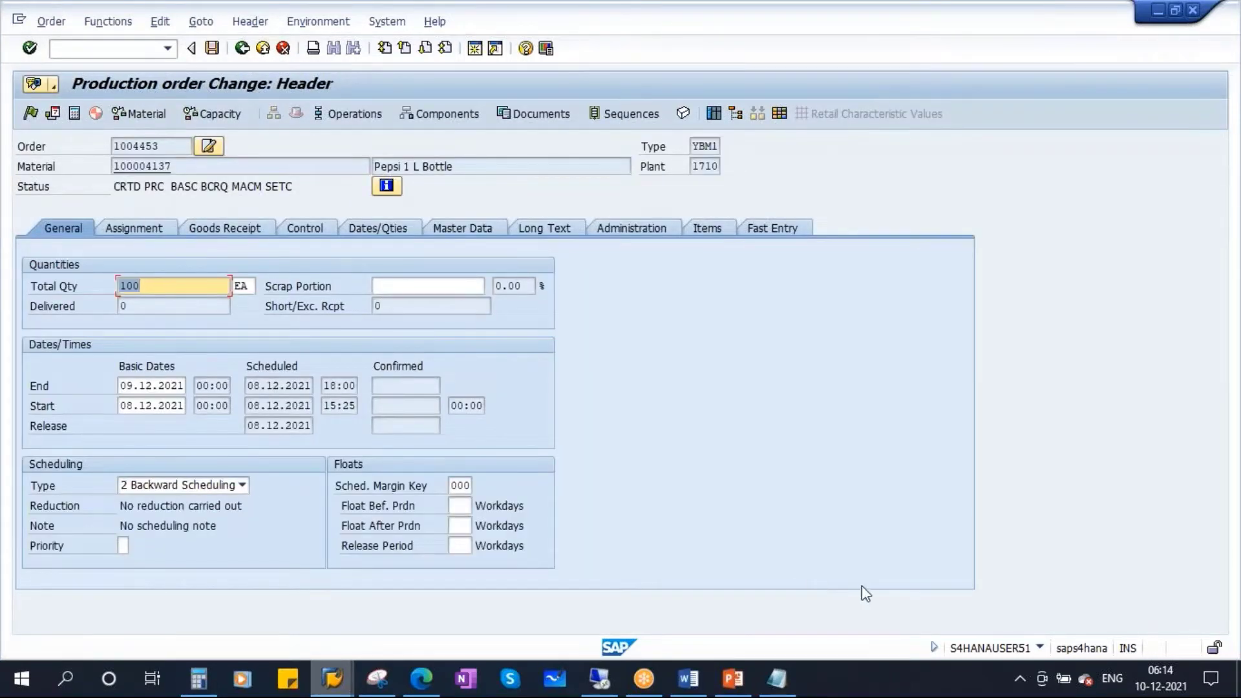
Show the transaction code in the status bar and highlight the first system status in the order header.
{"action": "left_click", "coordinate": [1040, 647]}
{"action": "left_click", "coordinate": [1060, 566]}
{"action": "left_click_drag", "start_coordinate": [114, 189], "coordinate": [142, 194]}
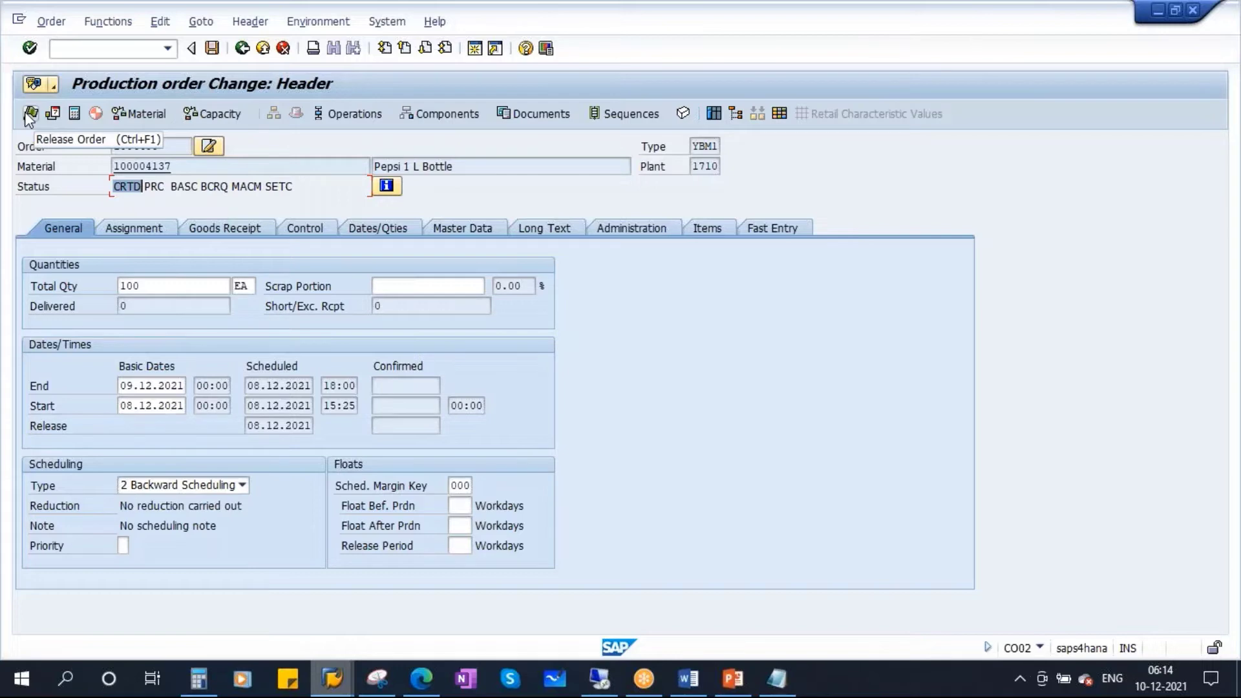
Check the system status of each operation in the Operation Overview and return to the order header.
{"action": "left_click", "coordinate": [359, 112]}
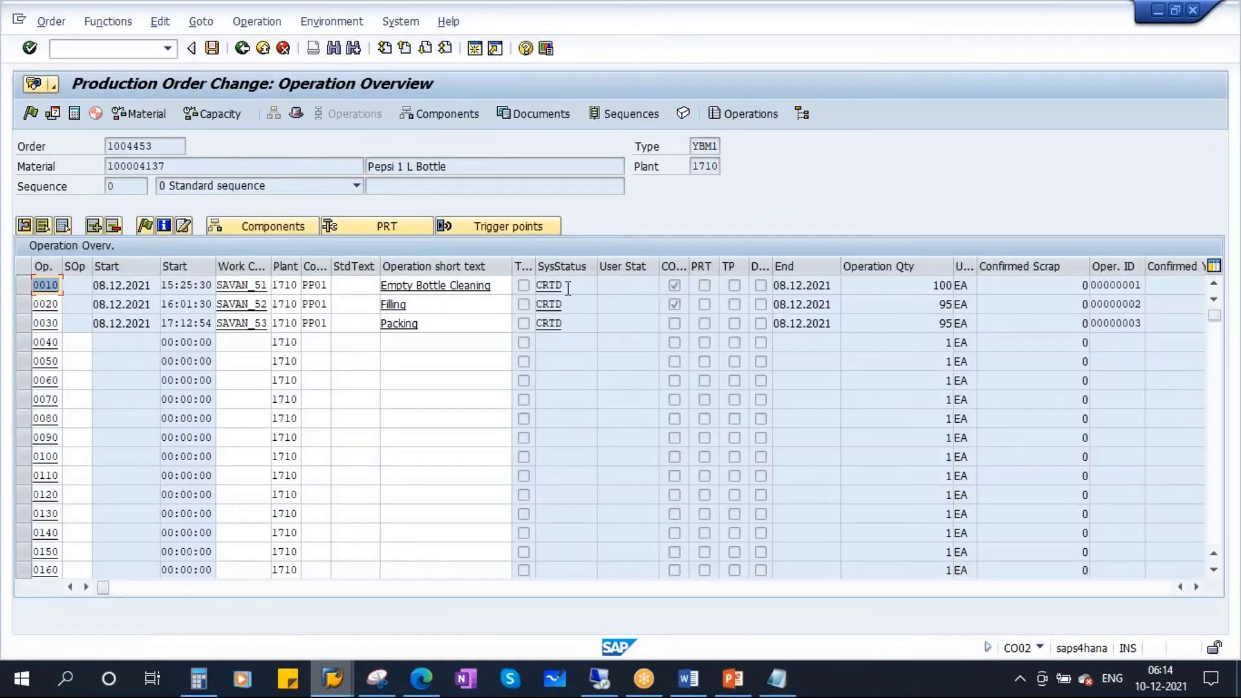
{"action": "left_click", "coordinate": [559, 285]}
{"action": "key", "text": "Down"}
{"action": "key", "text": "Down"}
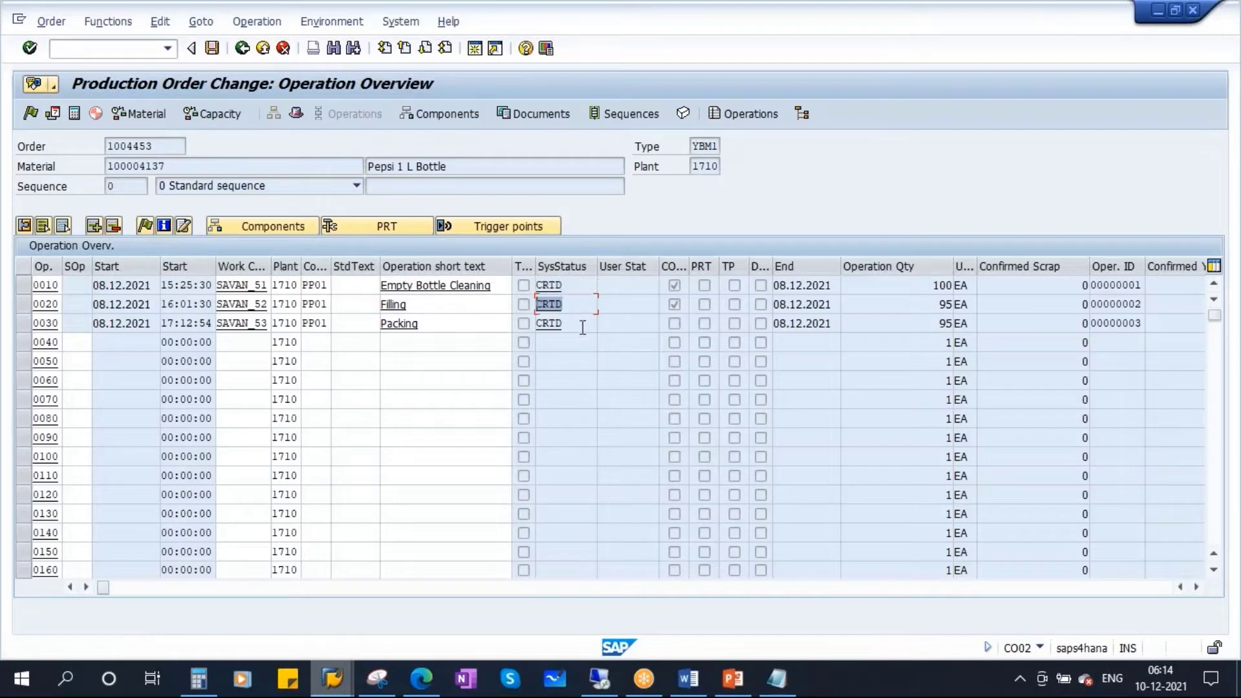
{"action": "left_click", "coordinate": [243, 49]}
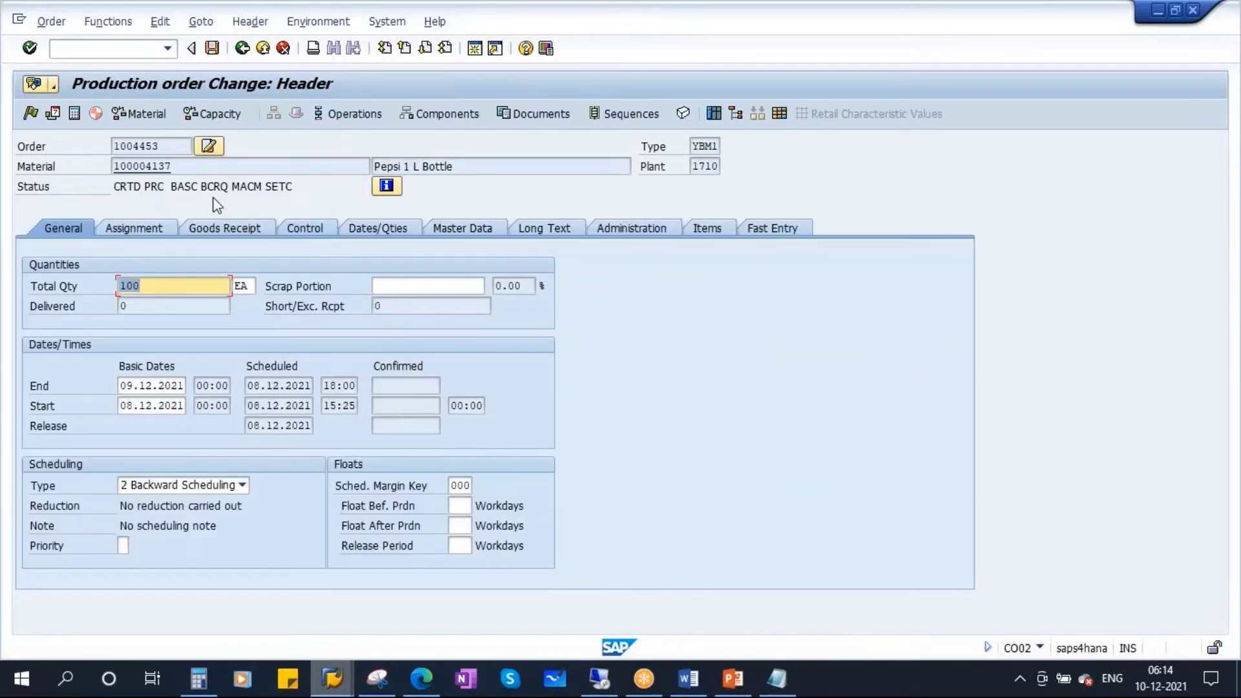
Release the whole production order from its header and check the resulting system status of the header and operations.
{"action": "left_click", "coordinate": [29, 115]}
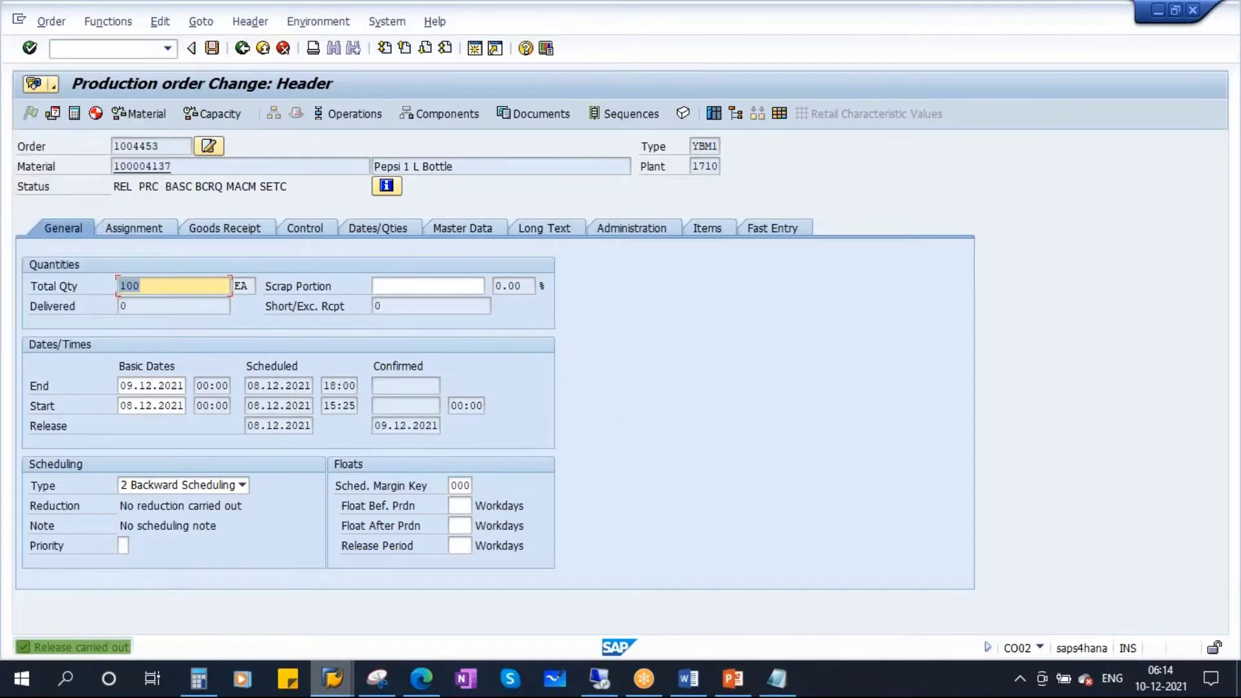
{"action": "double_click", "coordinate": [129, 187]}
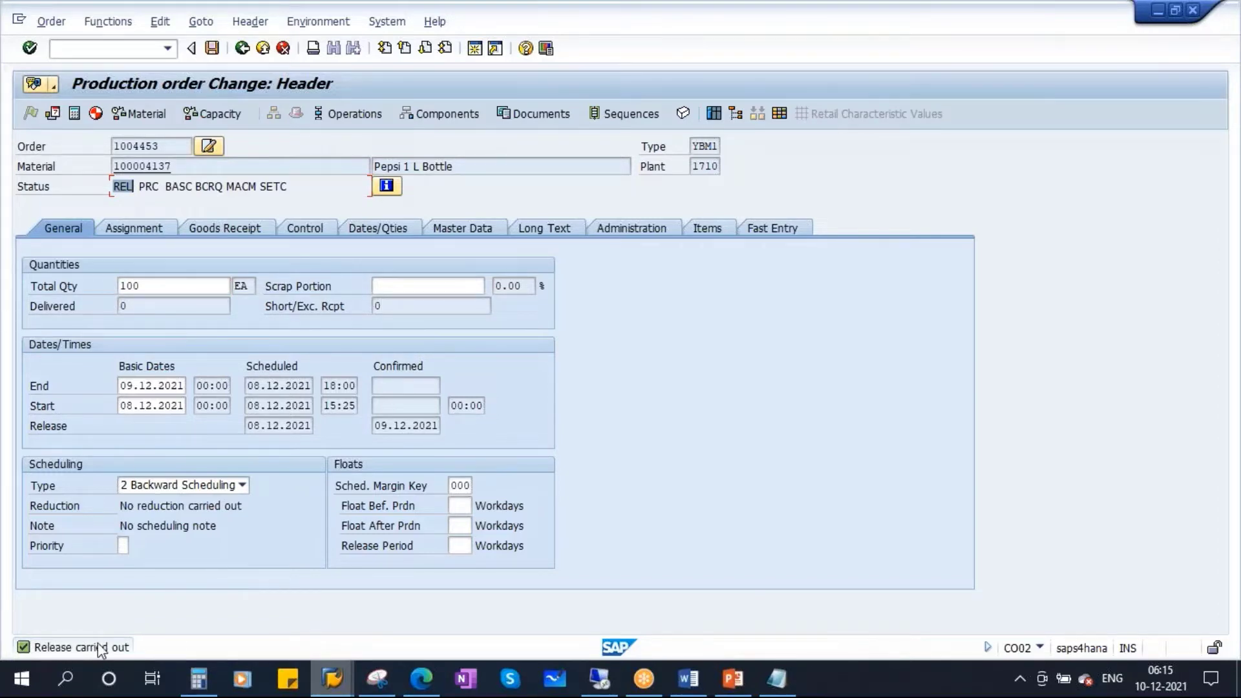
{"action": "left_click", "coordinate": [331, 115]}
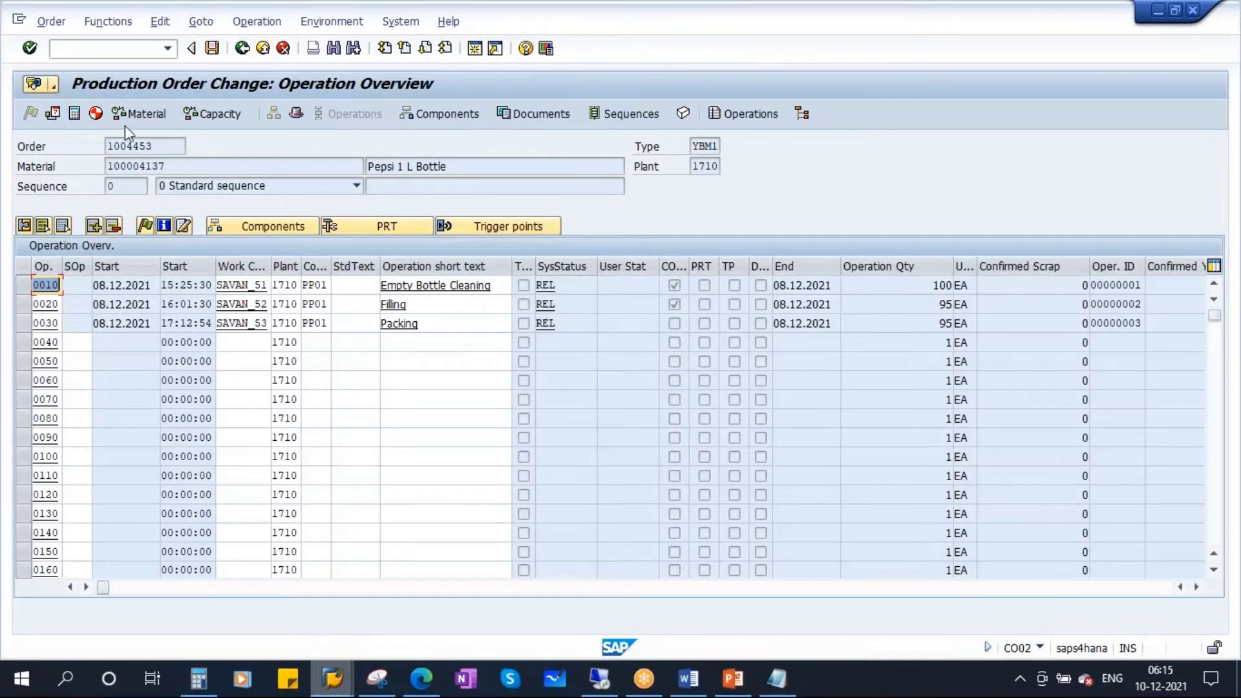
{"action": "left_click", "coordinate": [296, 114]}
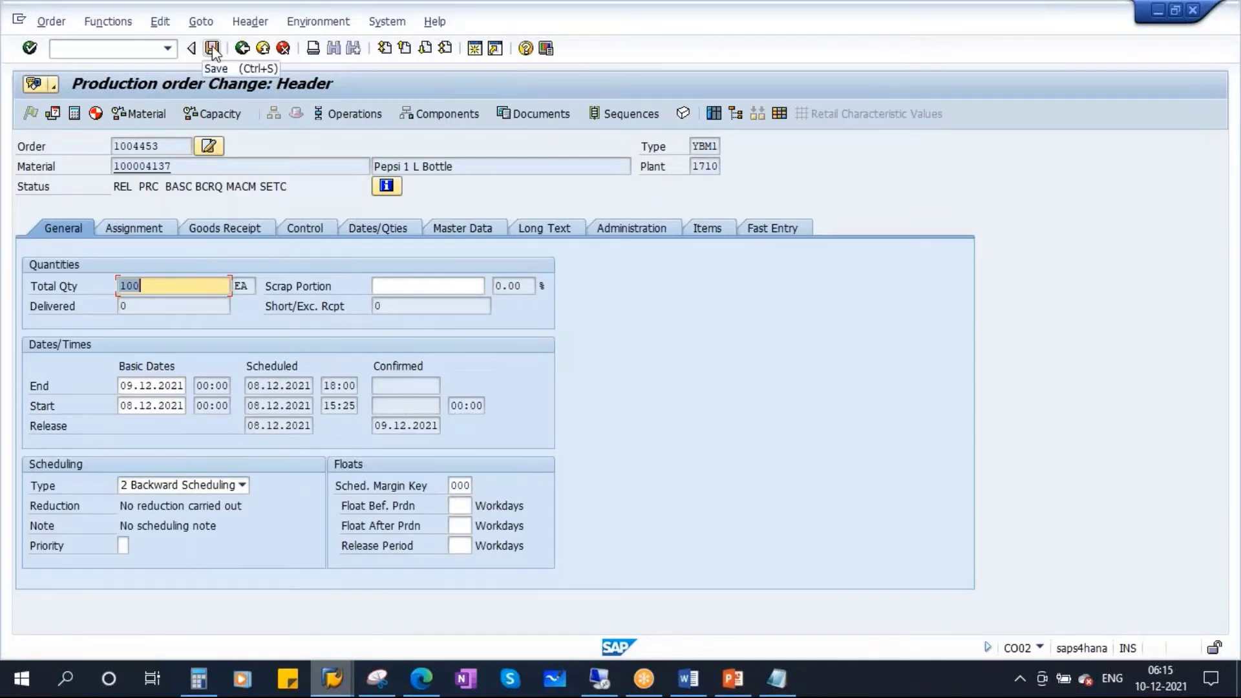
Save the released production order and answer the dialog that appears.
{"action": "left_click", "coordinate": [213, 49]}
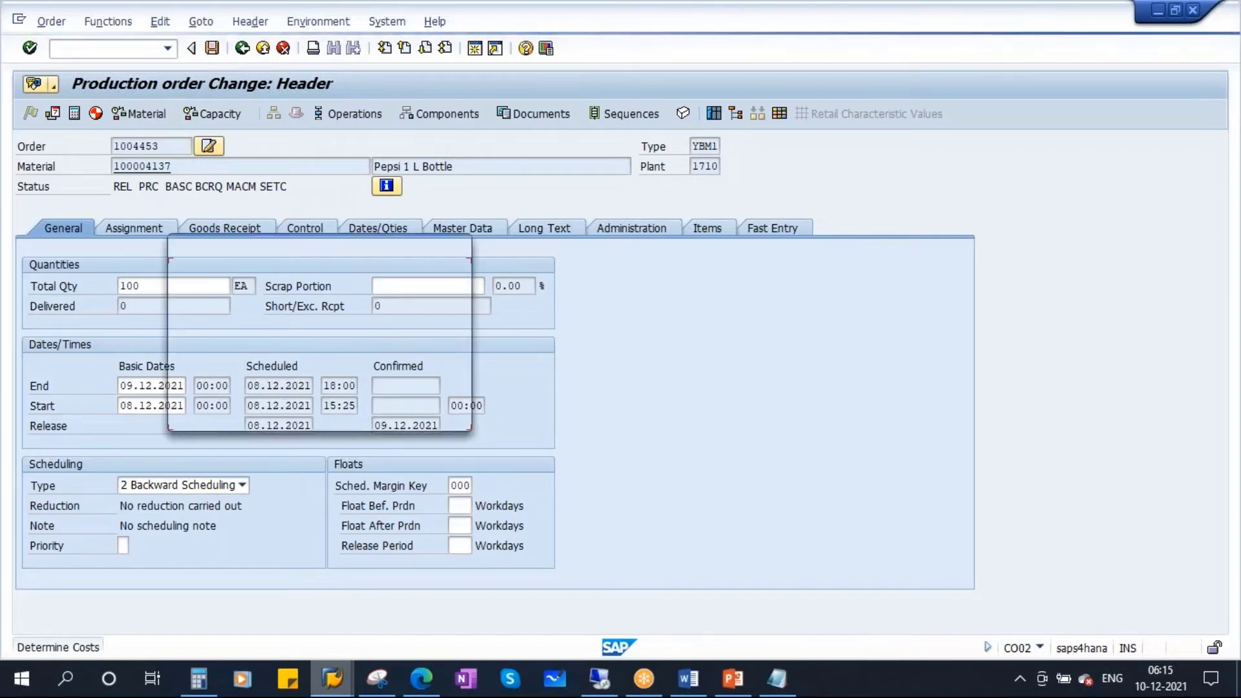
{"action": "left_click", "coordinate": [246, 414]}
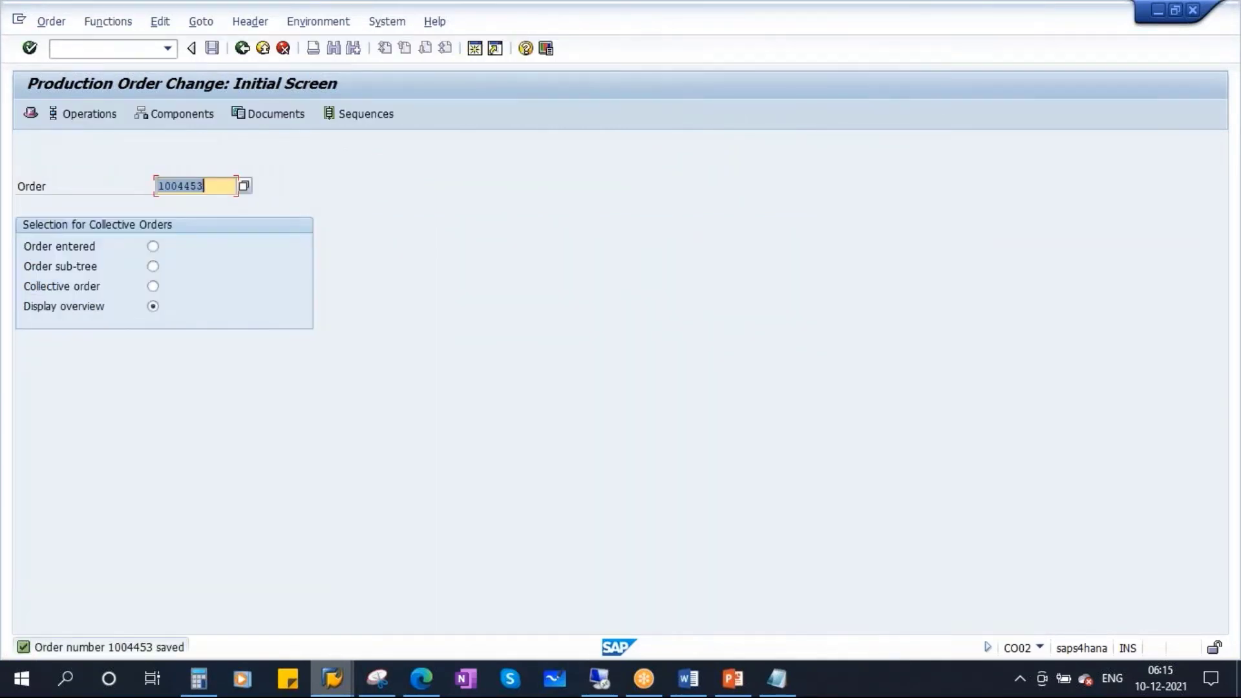
Return to the Stock/Requirements List session and widen the MRP element data column.
{"action": "mouse_move", "coordinate": [332, 680]}
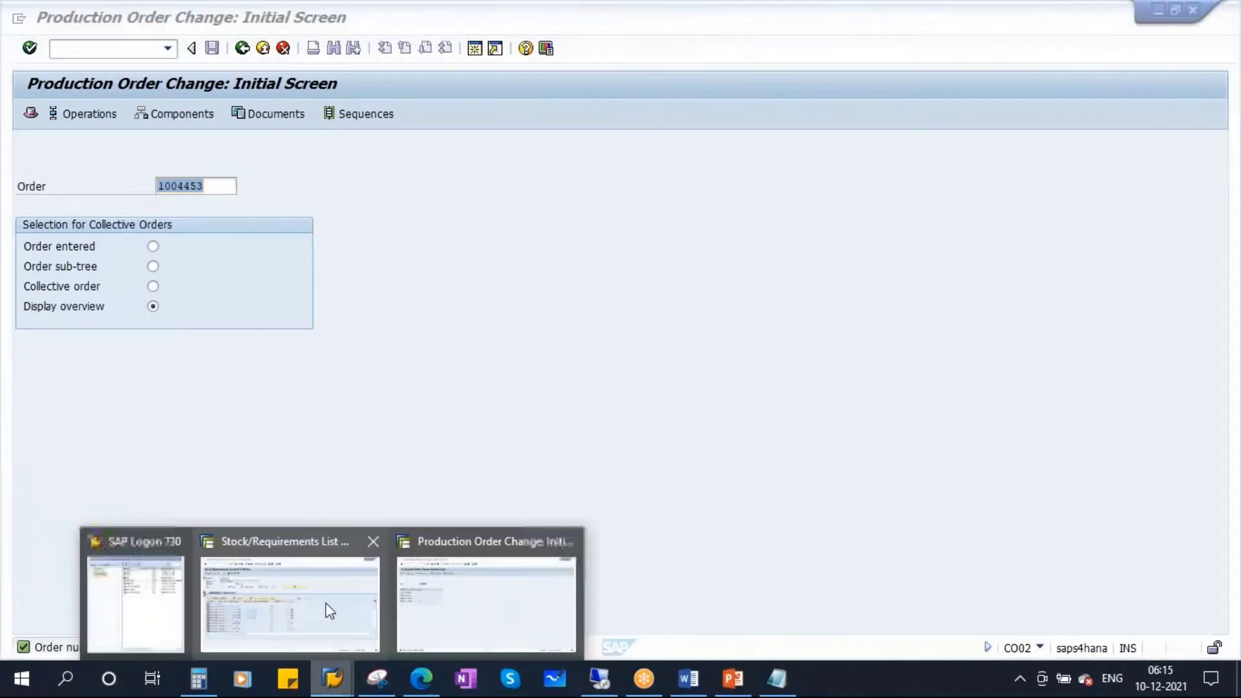
{"action": "left_click", "coordinate": [327, 609]}
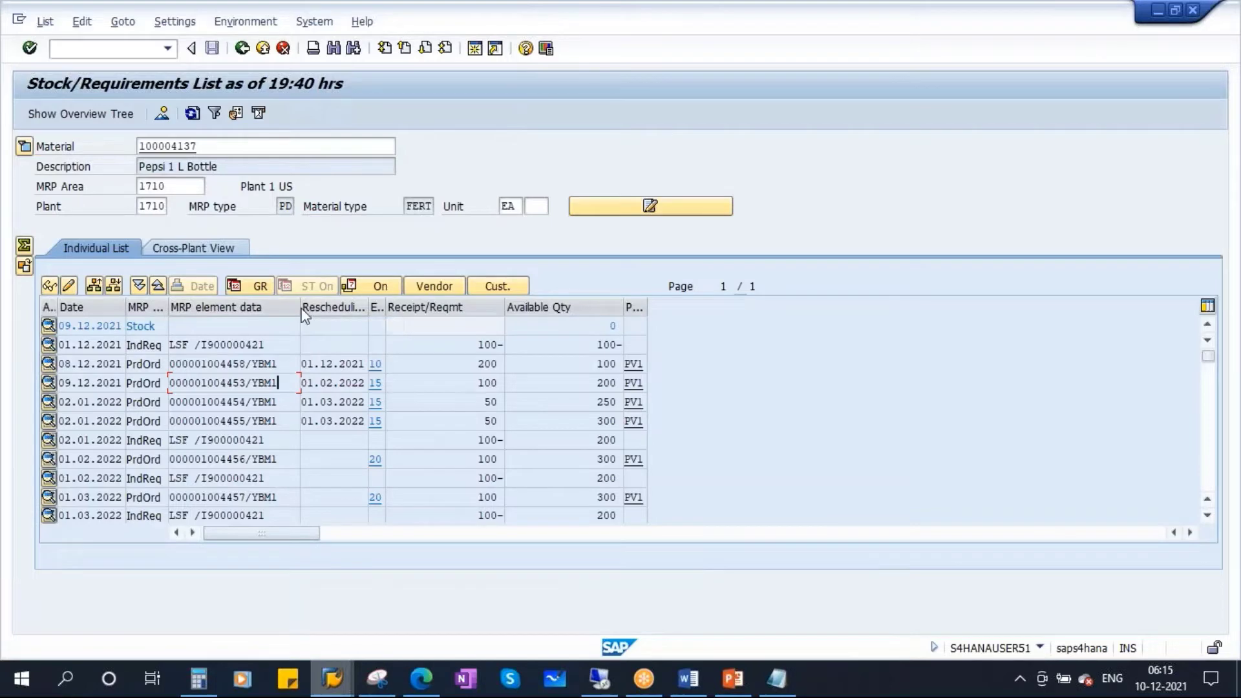
{"action": "left_click_drag", "start_coordinate": [301, 309], "coordinate": [339, 309]}
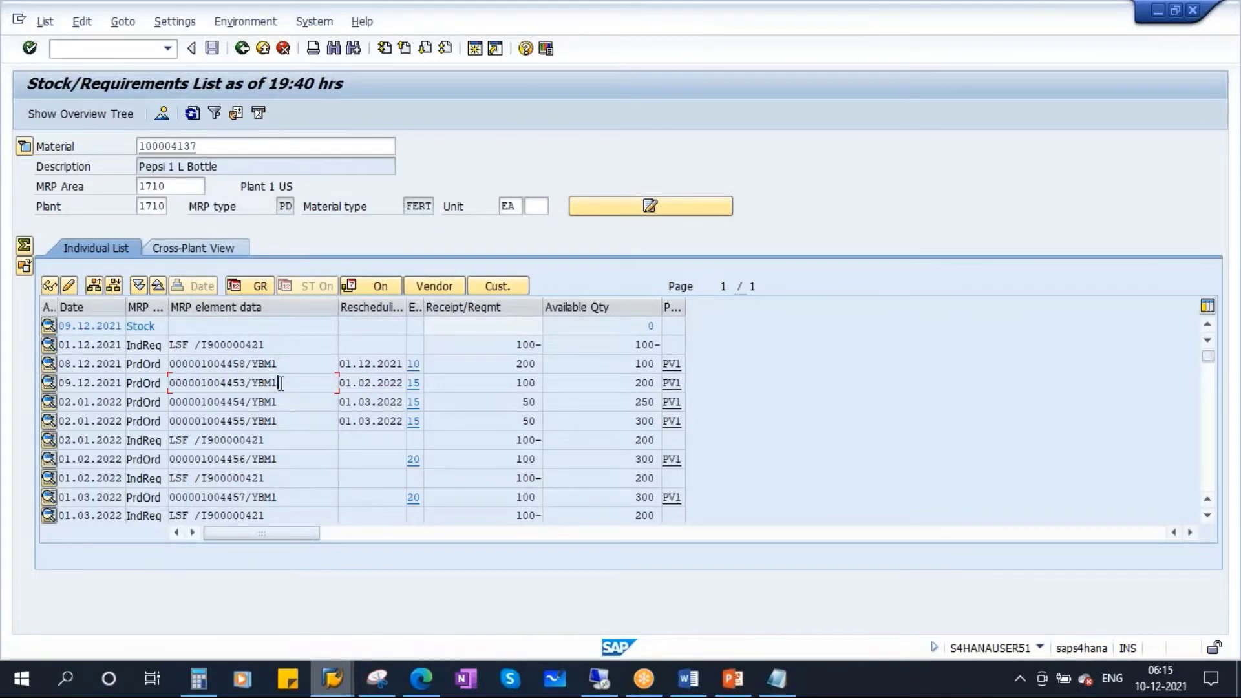
Place the earlier snip beside the Stock/Requirements List for comparison and refresh the list.
{"action": "left_click", "coordinate": [377, 679]}
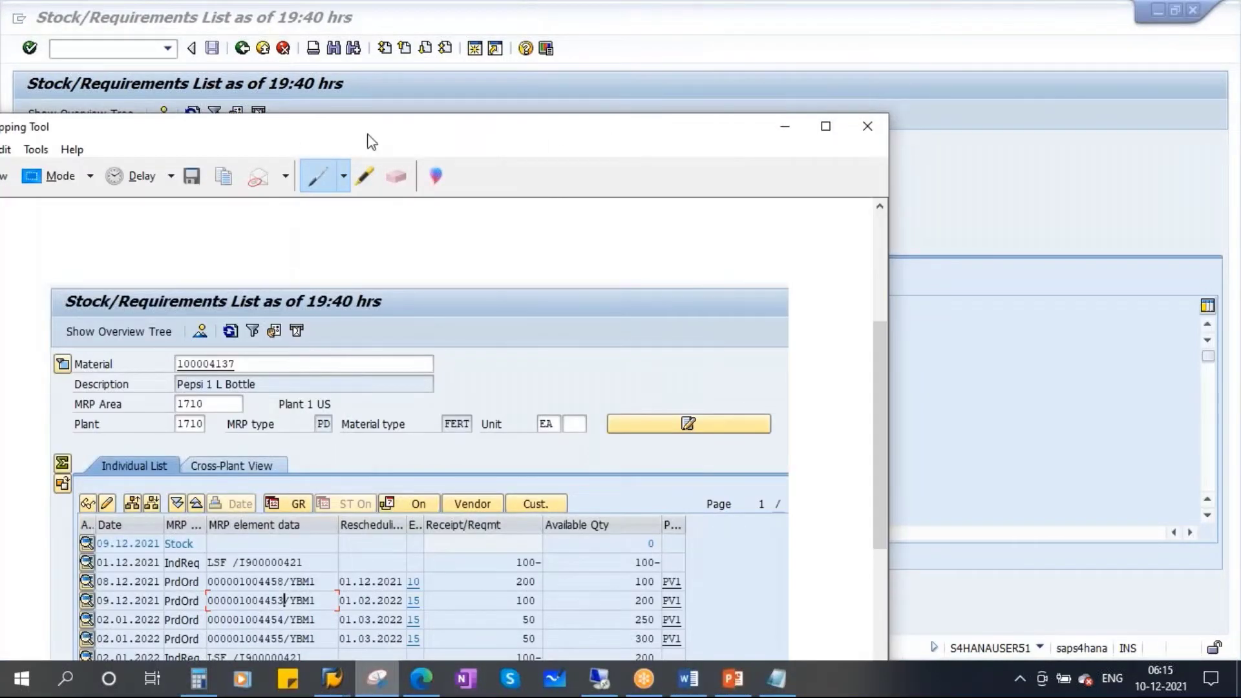
{"action": "left_click_drag", "start_coordinate": [368, 138], "coordinate": [780, 107]}
{"action": "scroll", "coordinate": [759, 469], "scroll_direction": "down", "scroll_amount": 2}
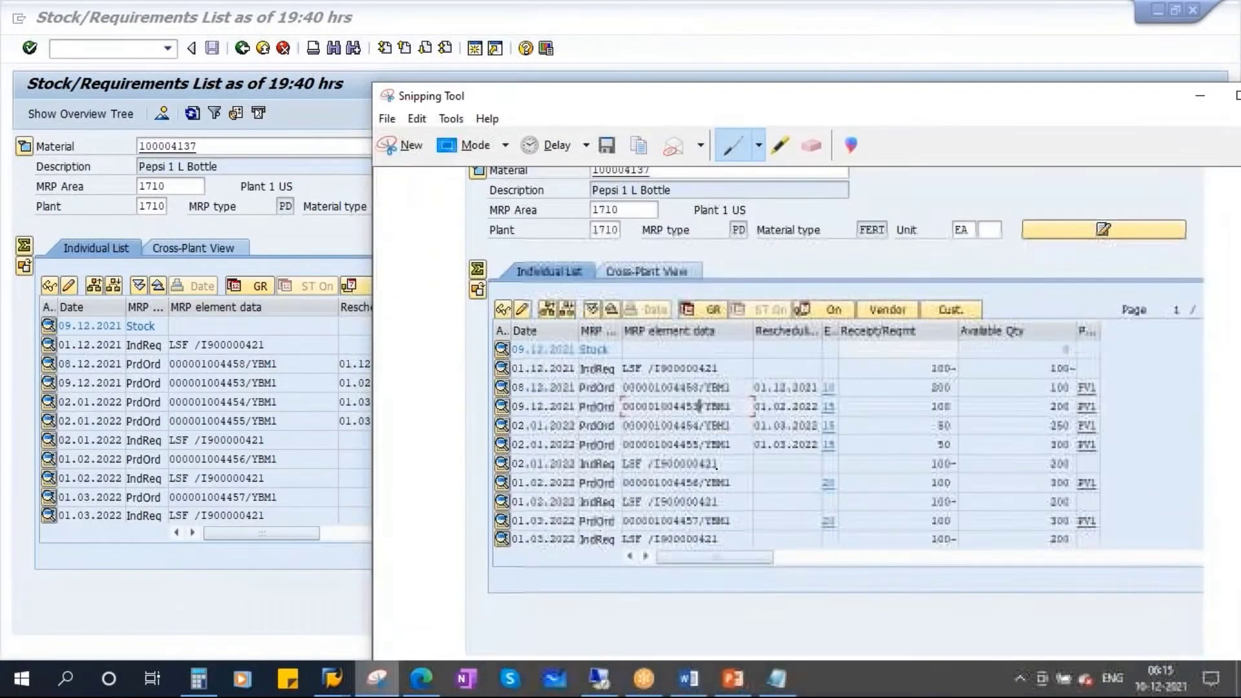
{"action": "left_click", "coordinate": [301, 331]}
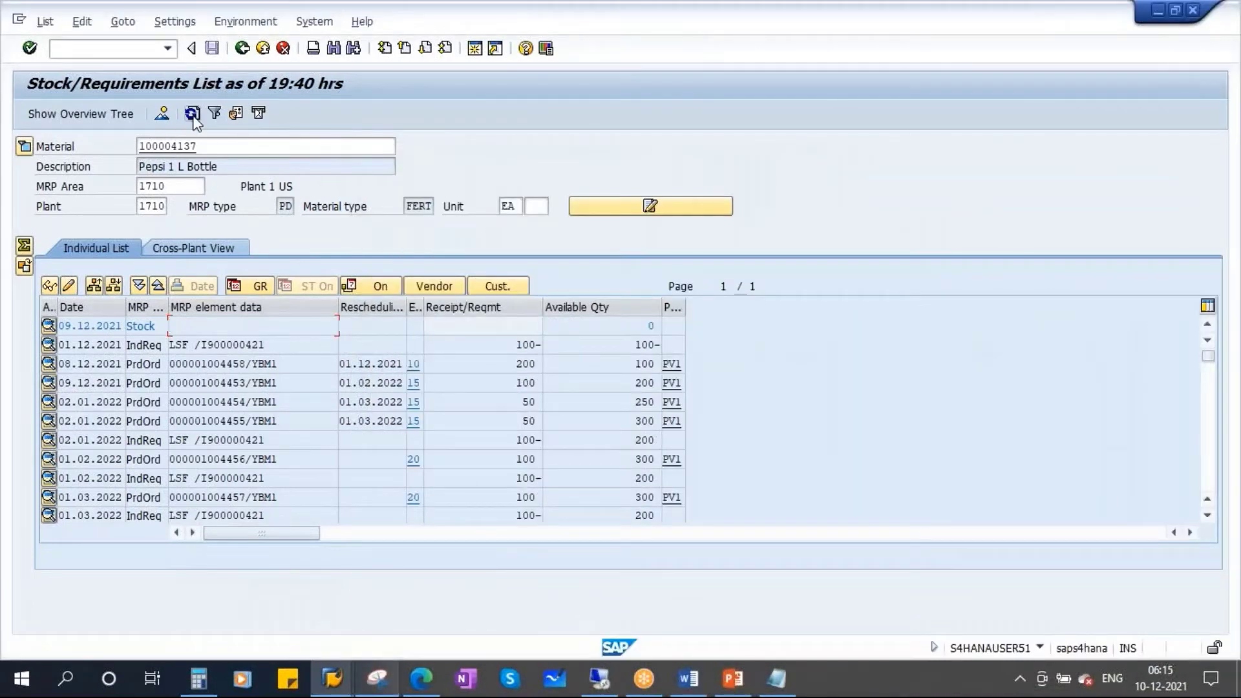
{"action": "left_click", "coordinate": [193, 115]}
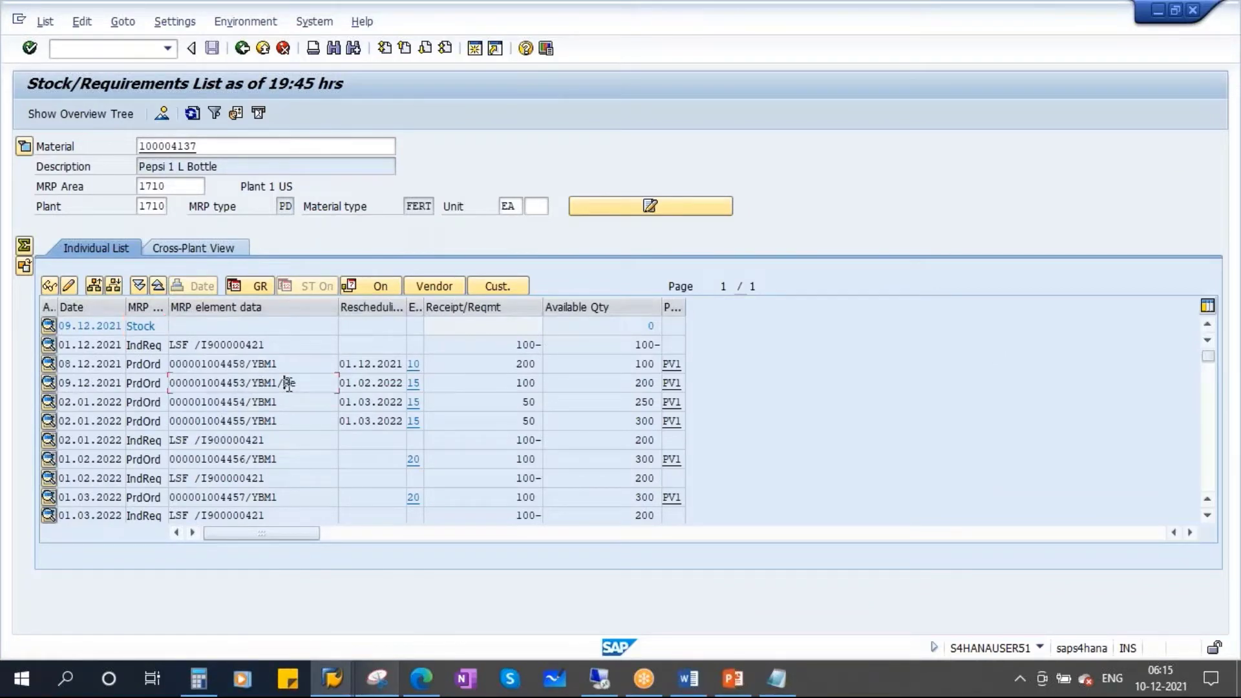
Examine the release indicator in the MRP element data of the 09.12.2021 production order and view the order's additional data.
{"action": "left_click_drag", "start_coordinate": [289, 384], "coordinate": [299, 386]}
{"action": "left_click", "coordinate": [283, 364]}
{"action": "left_click_drag", "start_coordinate": [298, 384], "coordinate": [182, 386]}
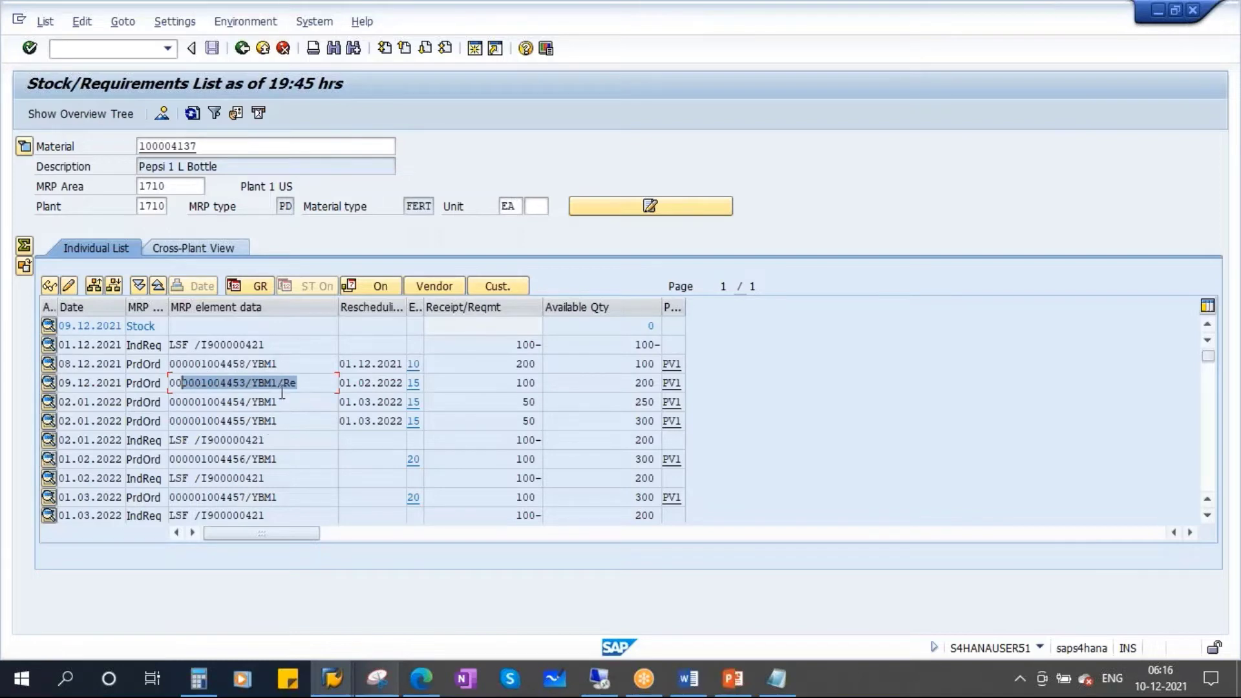
{"action": "left_click", "coordinate": [309, 384]}
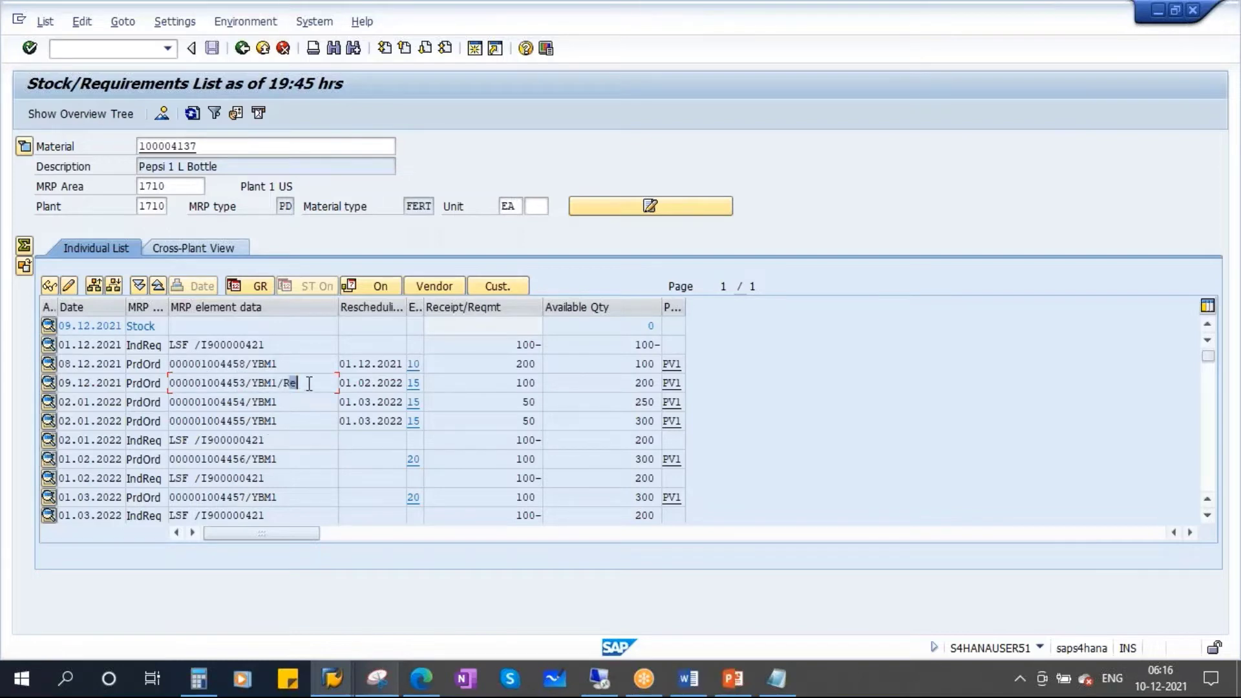
{"action": "double_click", "coordinate": [242, 382]}
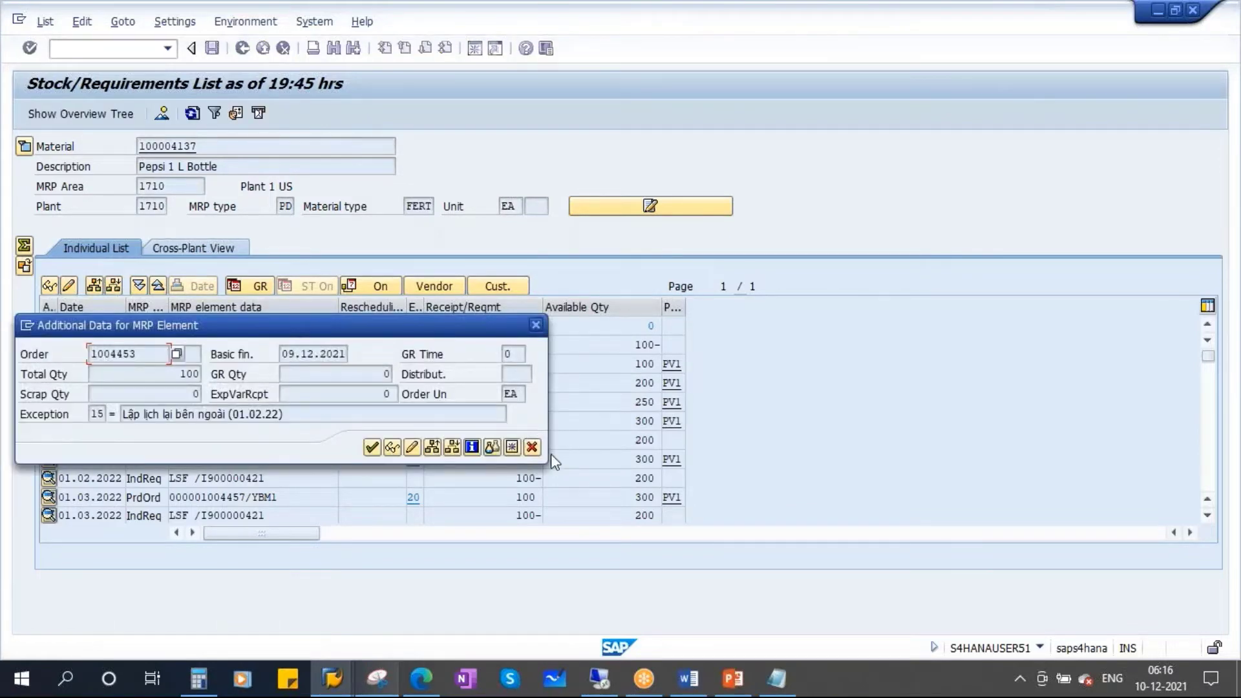
{"action": "left_click", "coordinate": [532, 451]}
{"action": "left_click_drag", "start_coordinate": [300, 384], "coordinate": [276, 384]}
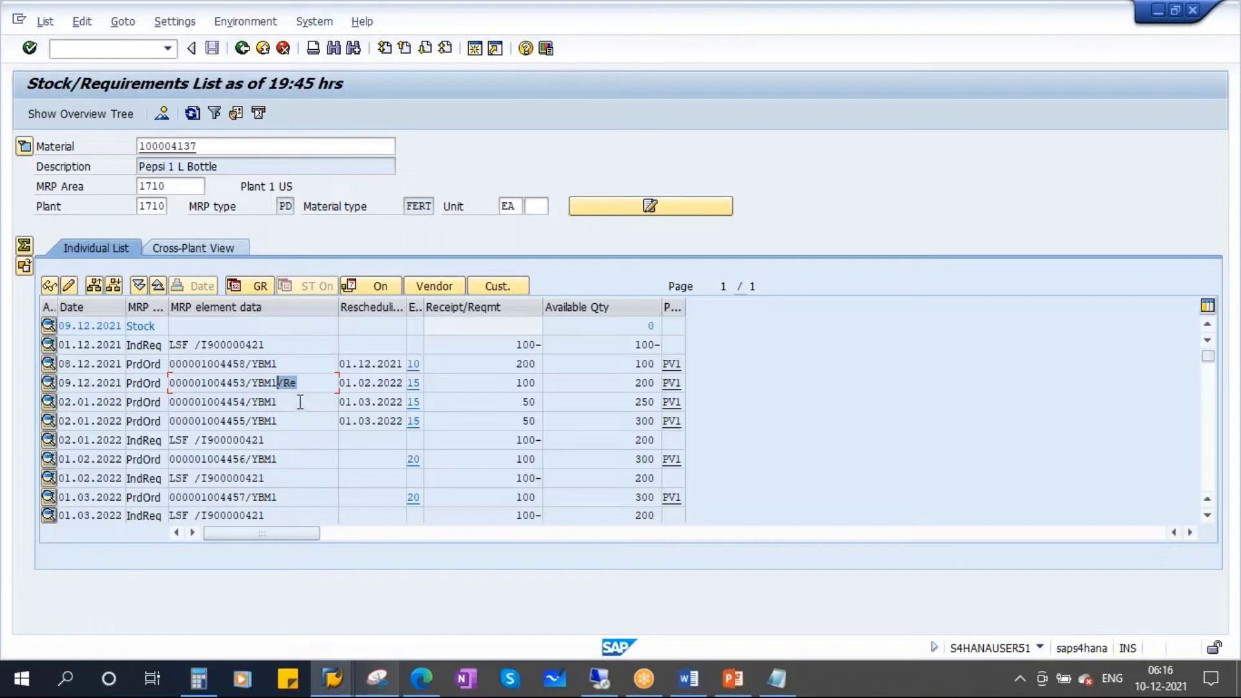
{"action": "left_click_drag", "start_coordinate": [298, 384], "coordinate": [163, 386]}
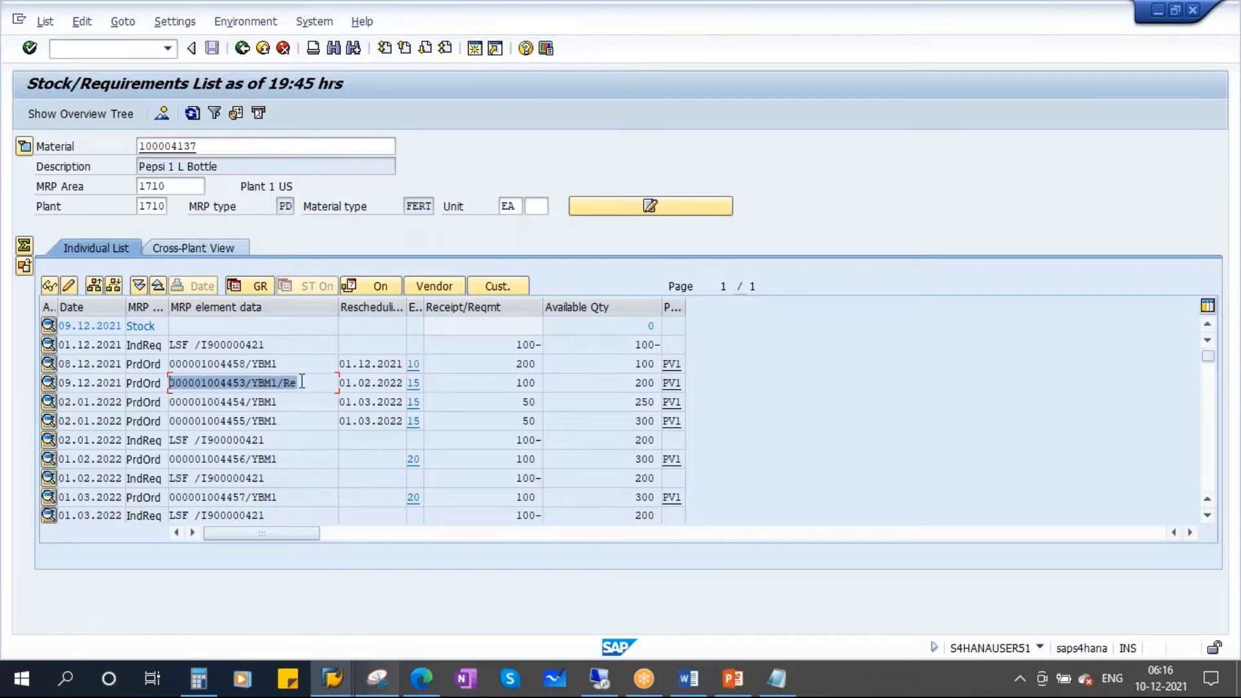
{"action": "left_click_drag", "start_coordinate": [284, 383], "coordinate": [299, 383]}
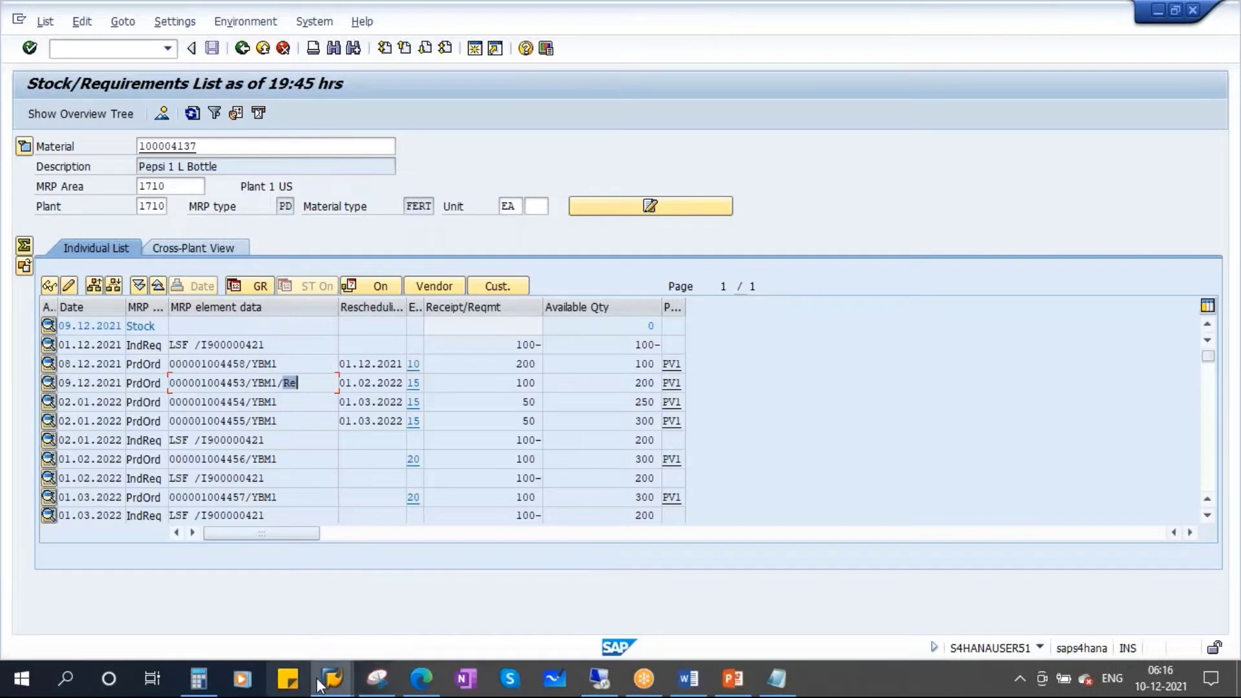
Switch to Notepad and append "(Header level Release)" to the whole order entry under the Manual release methods.
{"action": "left_click", "coordinate": [776, 679]}
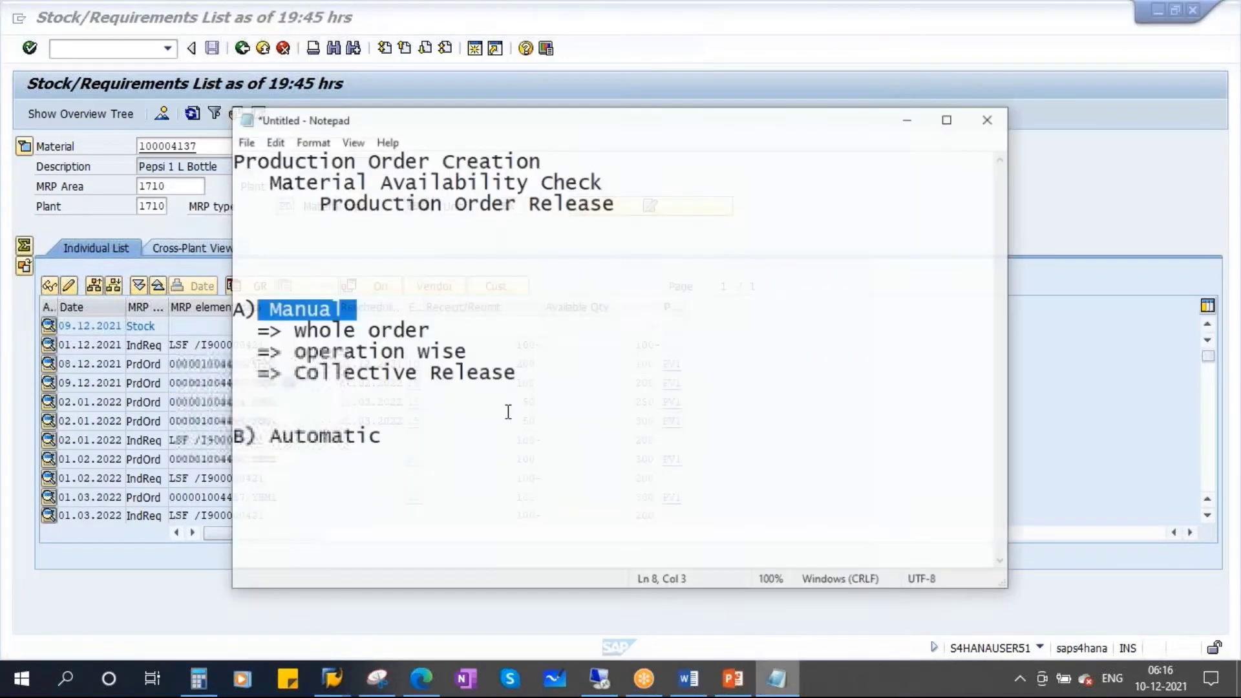
{"action": "left_click_drag", "start_coordinate": [276, 316], "coordinate": [460, 337]}
{"action": "left_click", "coordinate": [463, 321]}
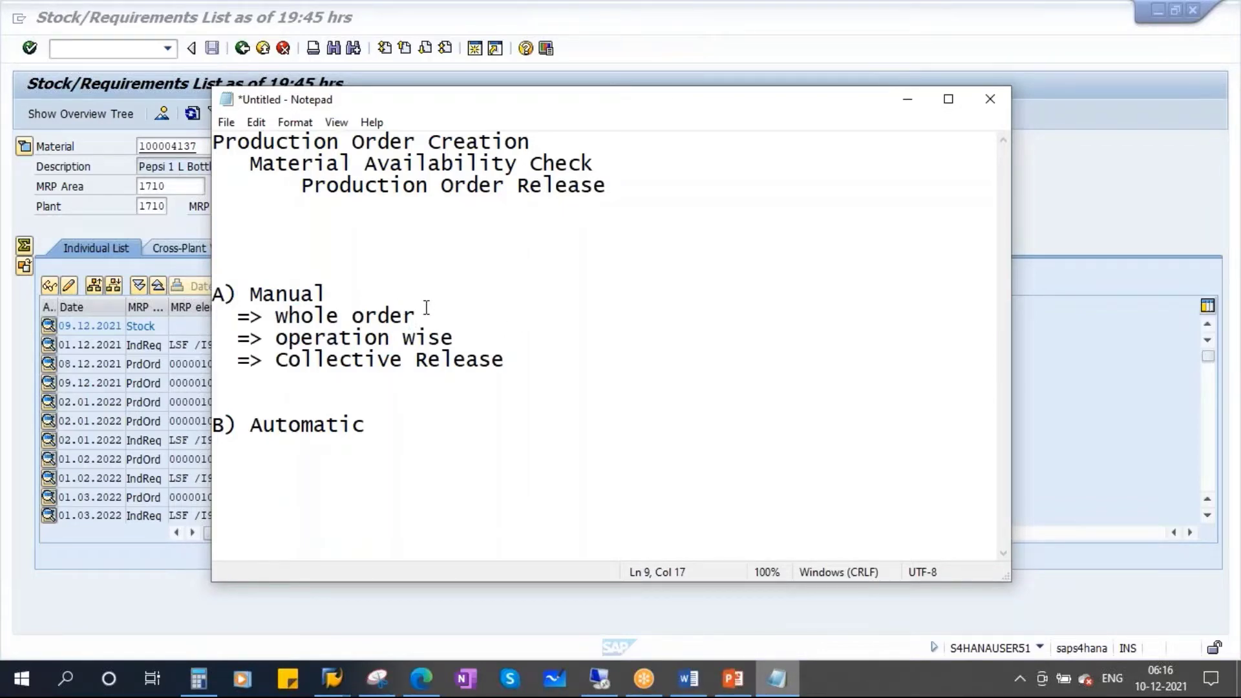
{"action": "type", "text": "("}
{"action": "key", "text": "Caps_Lock"}
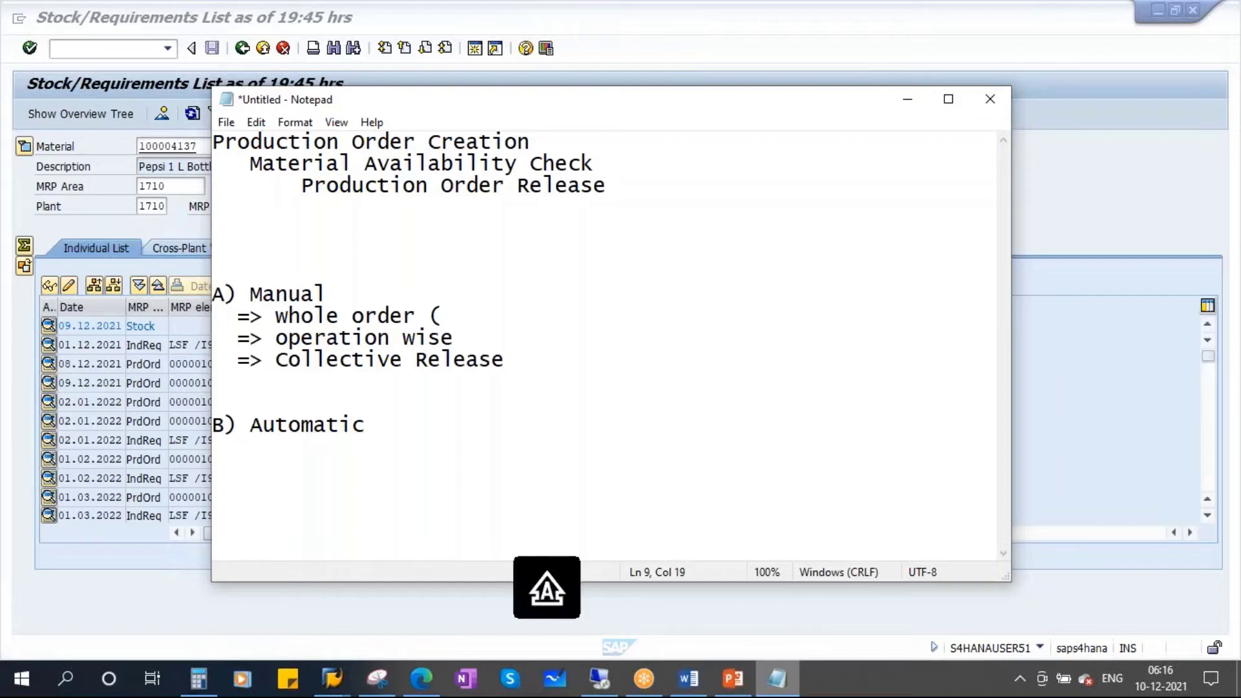
{"action": "type", "text": "H"}
{"action": "key", "text": "Caps_Lock"}
{"action": "type", "text": "eader"}
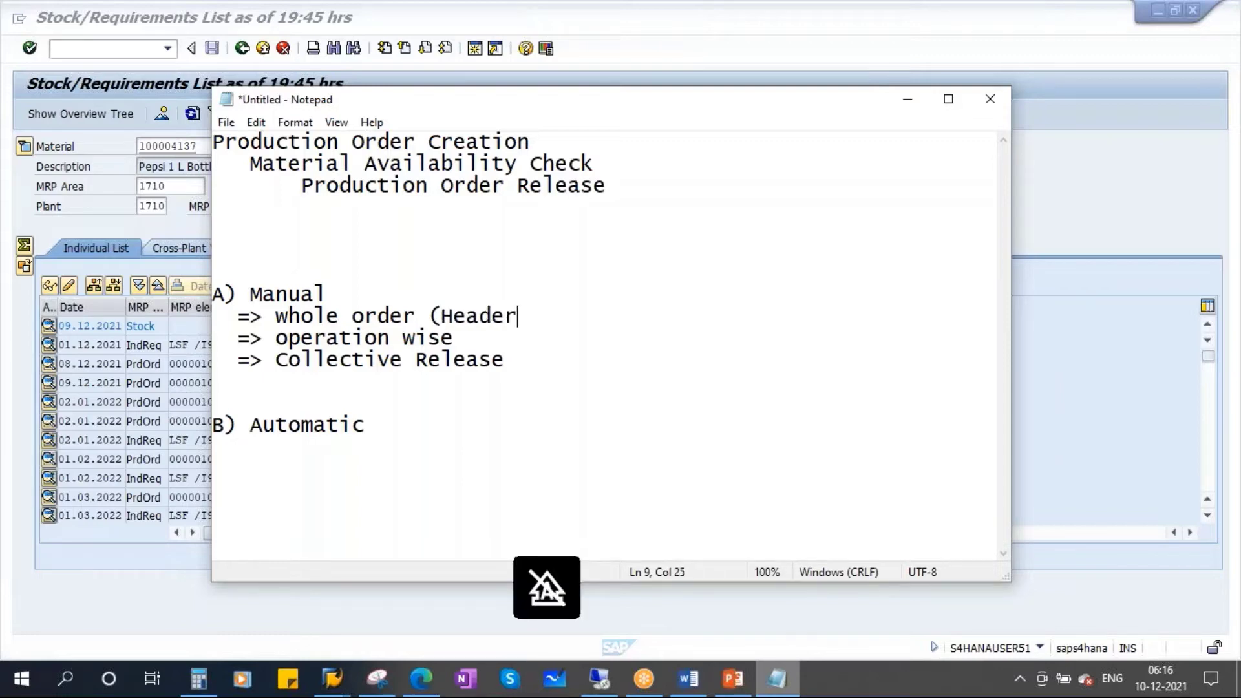
{"action": "type", "text": " level"}
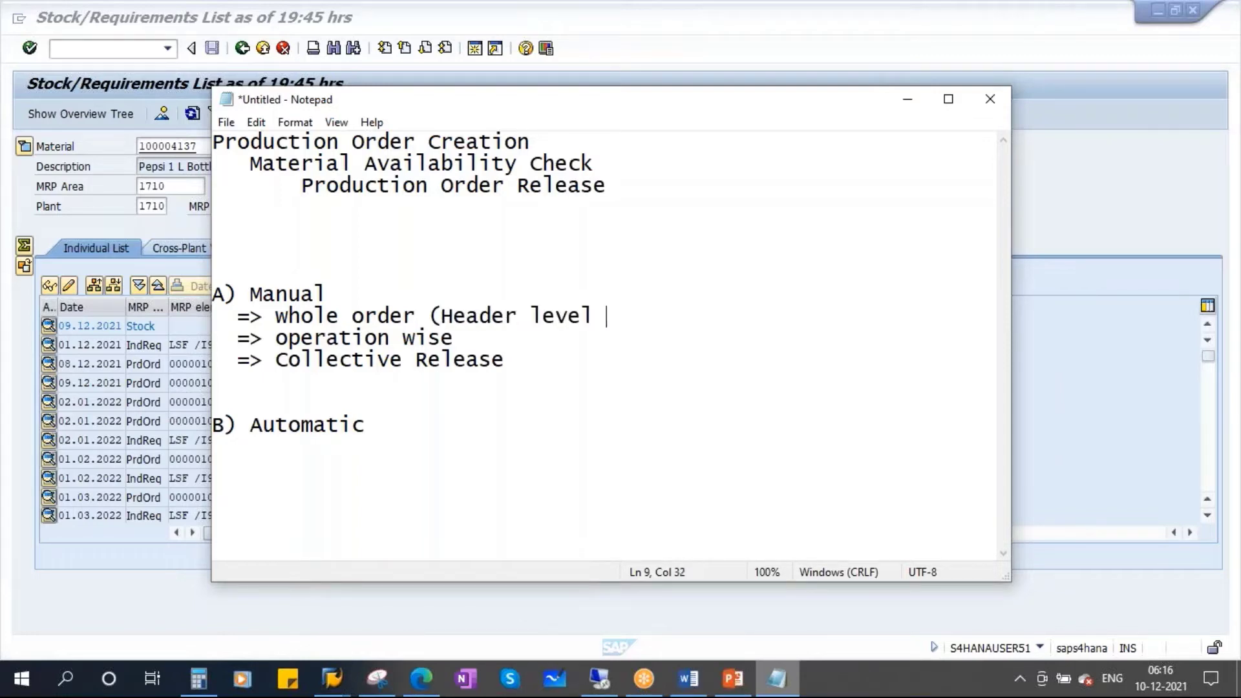
{"action": "key", "text": "Caps_Lock"}
{"action": "type", "text": "R"}
{"action": "key", "text": "Caps_Lock"}
{"action": "type", "text": "eelas"}
{"action": "key", "text": "BackSpace"}
{"action": "key", "text": "BackSpace"}
{"action": "key", "text": "BackSpace"}
{"action": "key", "text": "BackSpace"}
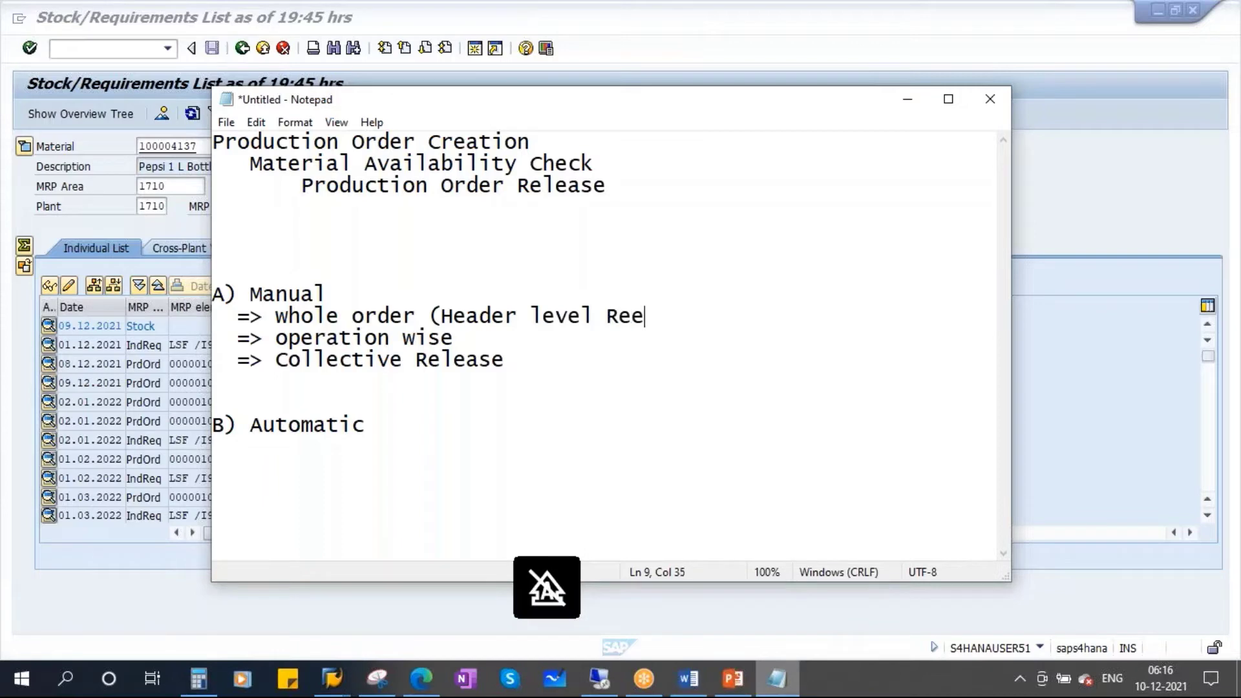
{"action": "type", "text": "lease)"}
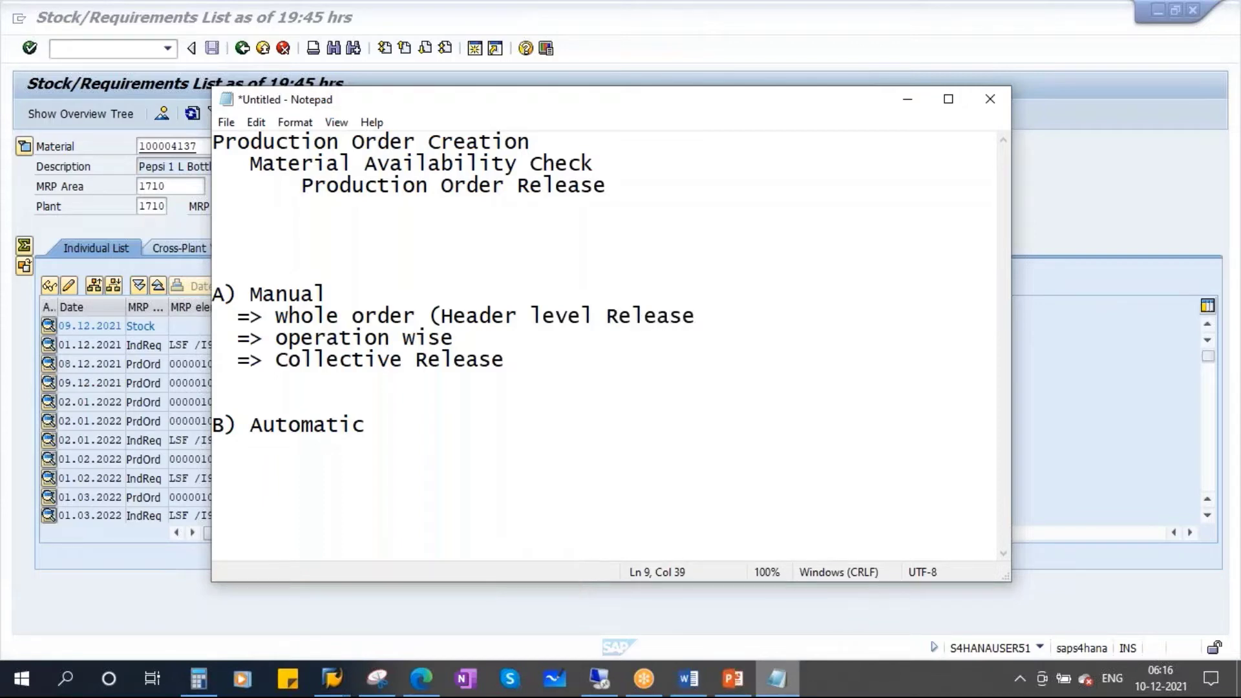
Capitalize the first letters of the "Operation wise" and "Whole order" entries in the note.
{"action": "left_click", "coordinate": [278, 340]}
{"action": "key", "text": "Delete"}
{"action": "key", "text": "Caps_Lock"}
{"action": "type", "text": "O"}
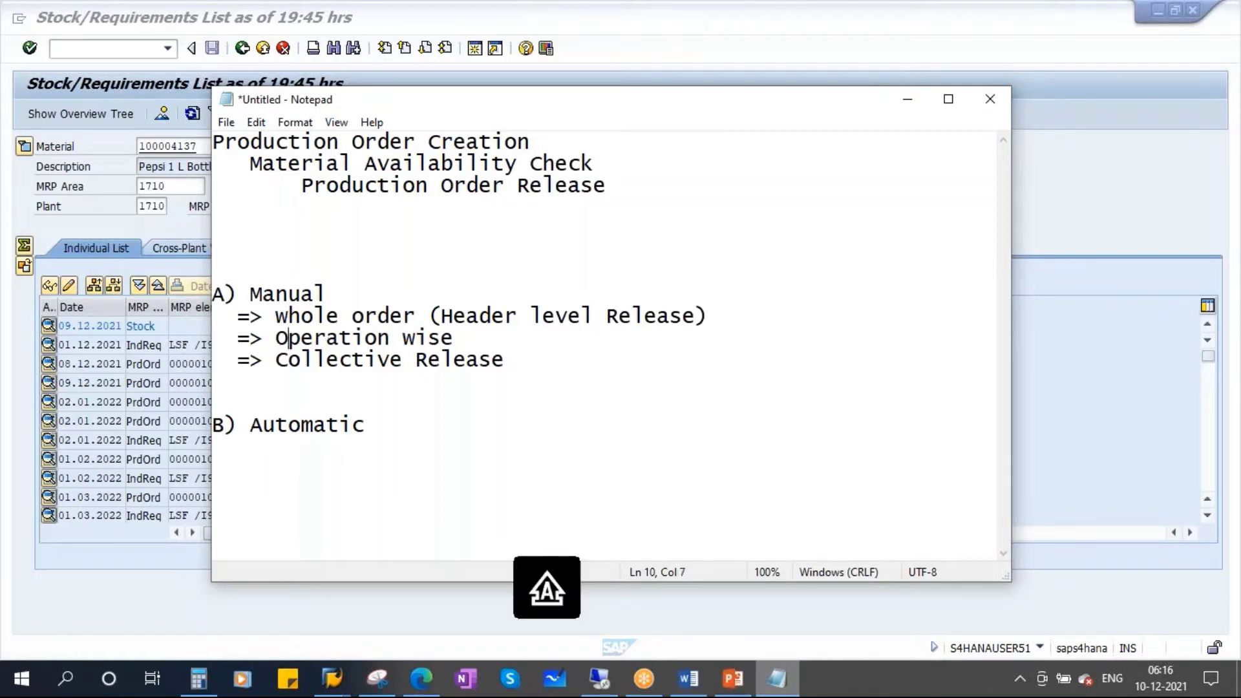
{"action": "left_click", "coordinate": [277, 324]}
{"action": "type", "text": "W"}
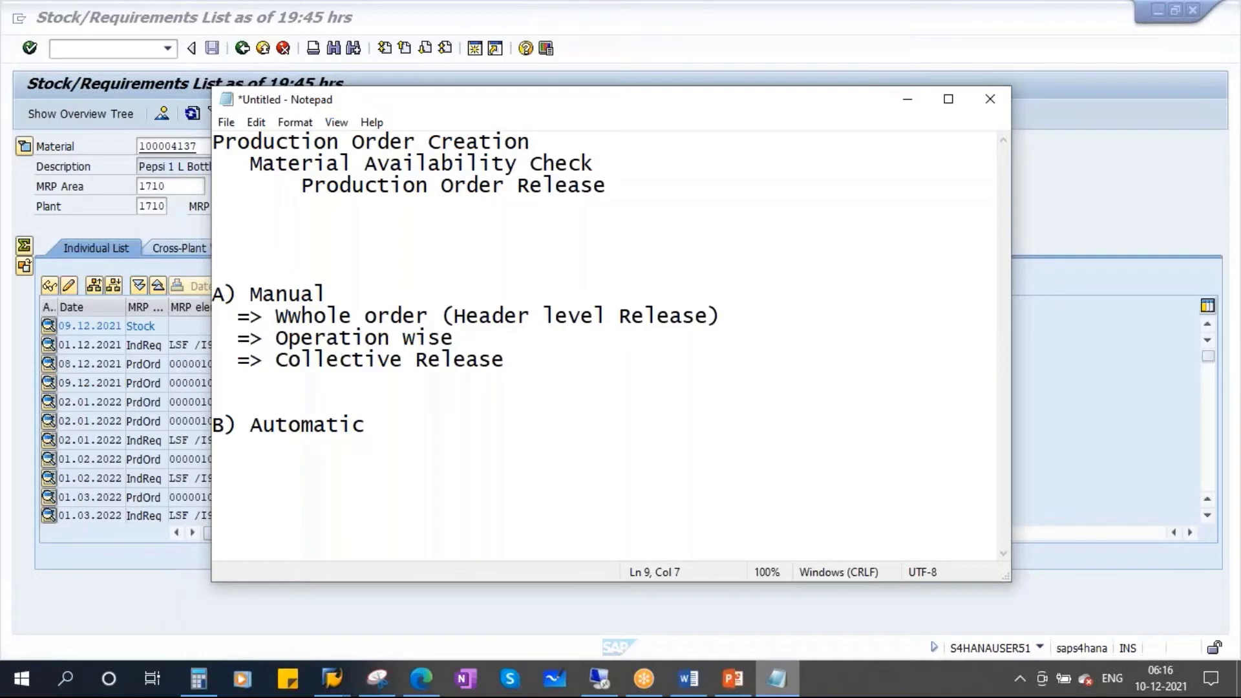
{"action": "key", "text": "Delete"}
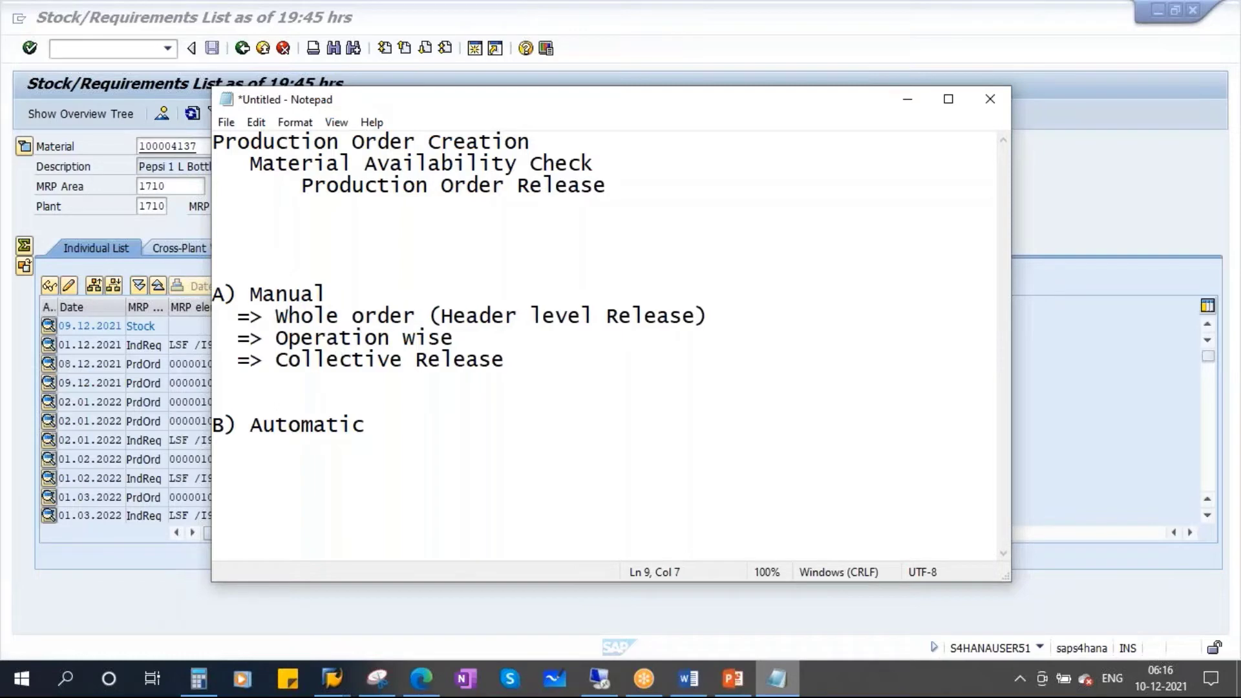
Highlight the "Operation wise" entry as the next release method, clear the highlight and minimize the note.
{"action": "left_click", "coordinate": [476, 338]}
{"action": "key", "text": "shift+Left"}
{"action": "key", "text": "shift+Left"}
{"action": "key", "text": "shift+Left"}
{"action": "key", "text": "shift+Left"}
{"action": "key", "text": "shift+Left"}
{"action": "key", "text": "shift+Left"}
{"action": "key", "text": "shift+Left"}
{"action": "key", "text": "shift+Left"}
{"action": "key", "text": "shift+Left"}
{"action": "key", "text": "shift+Left"}
{"action": "key", "text": "shift+Left"}
{"action": "key", "text": "shift+Left"}
{"action": "key", "text": "shift+Left"}
{"action": "key", "text": "shift+Left"}
{"action": "left_click", "coordinate": [508, 335]}
{"action": "left_click", "coordinate": [908, 99]}
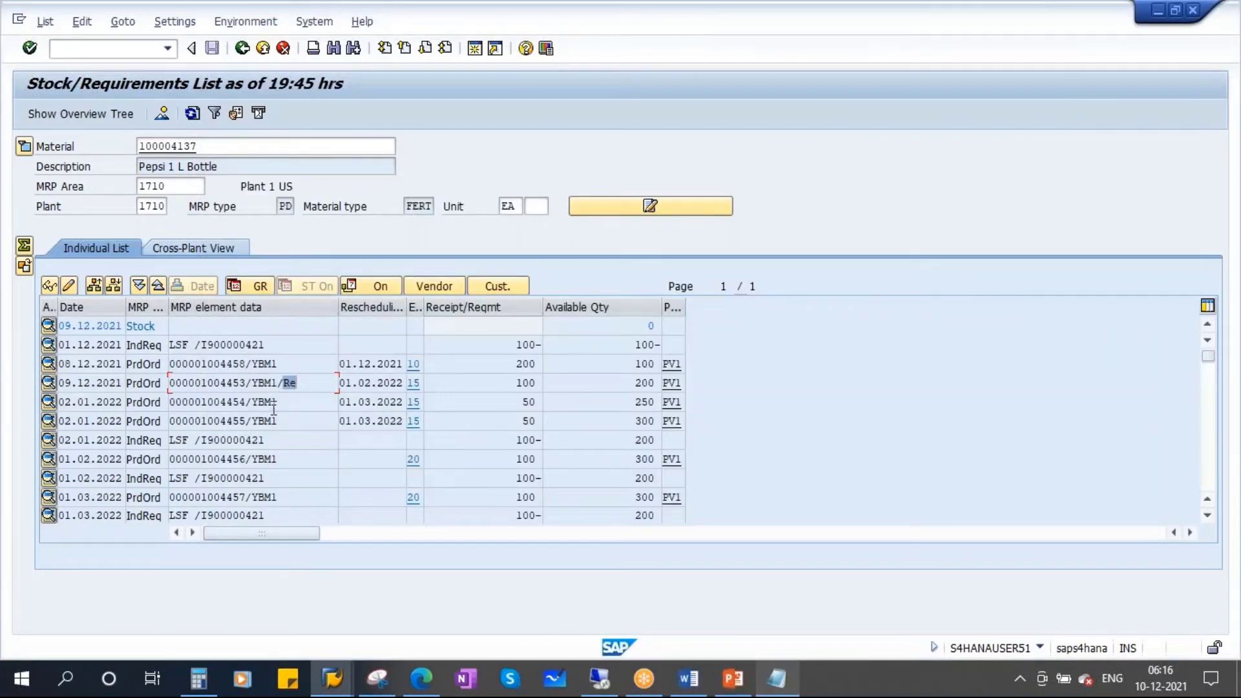
Copy the order number of the first 02.01.2022 production order and open that order in the Production Order Change session.
{"action": "left_click_drag", "start_coordinate": [200, 402], "coordinate": [246, 402]}
{"action": "key", "text": "ctrl+c"}
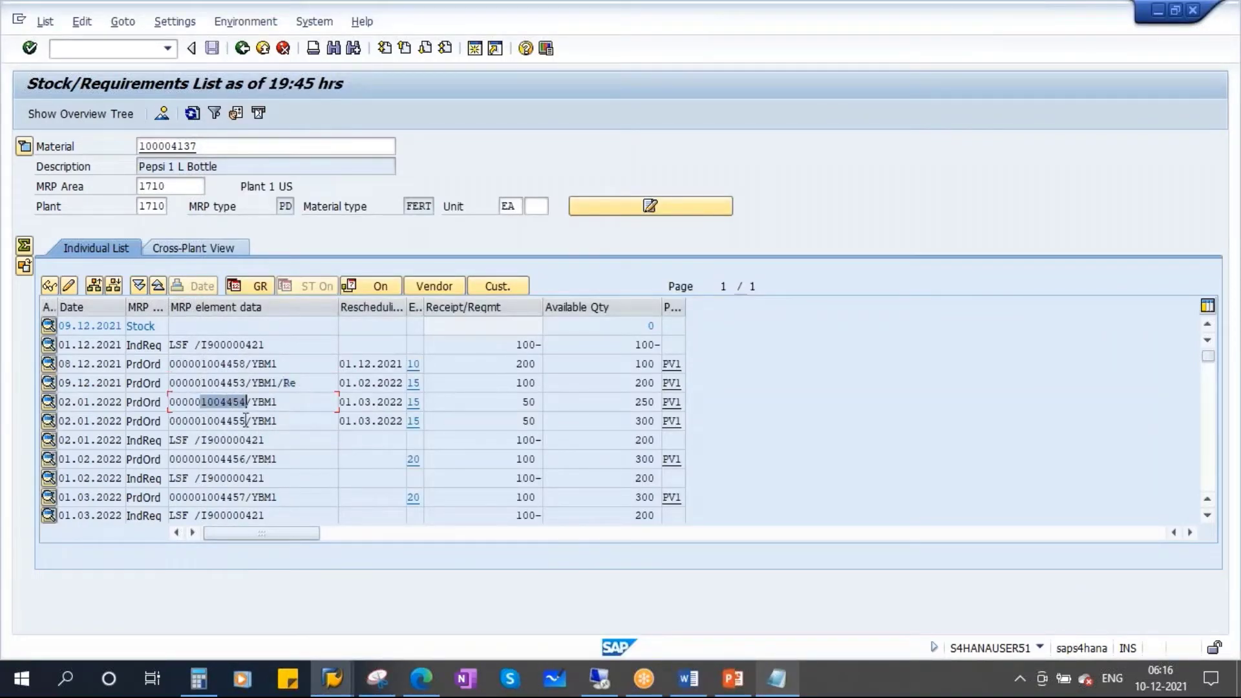
{"action": "mouse_move", "coordinate": [333, 678]}
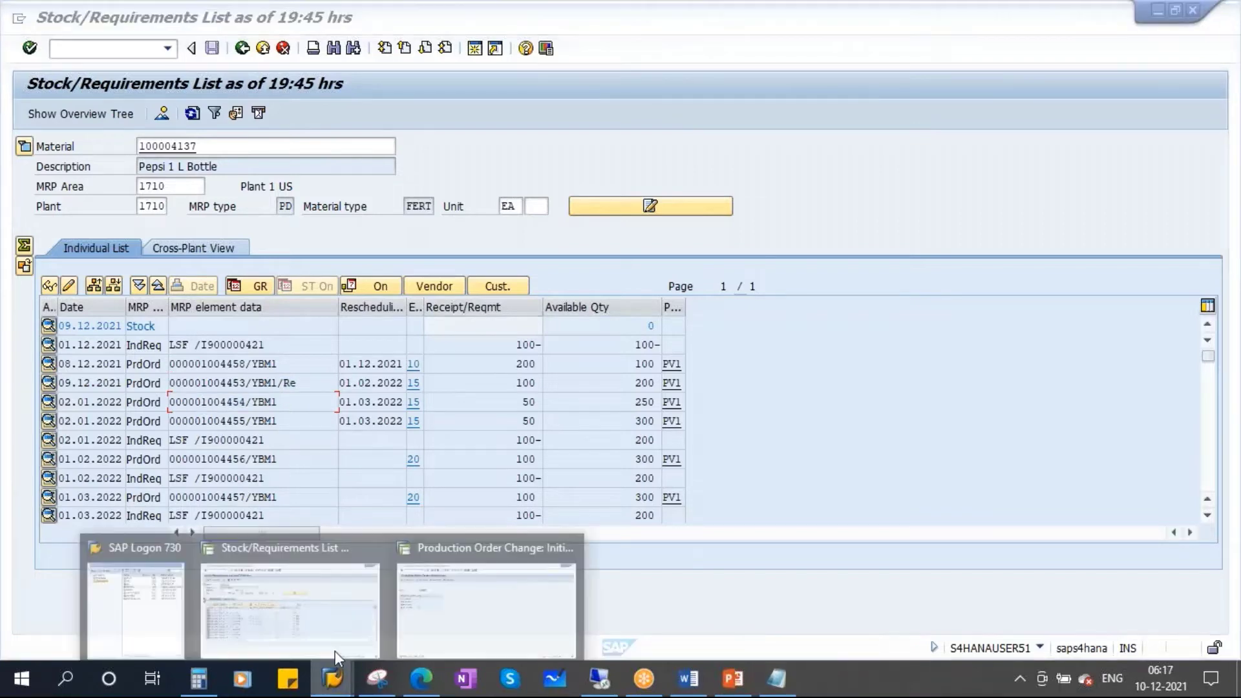
{"action": "left_click", "coordinate": [489, 592]}
{"action": "key", "text": "ctrl+v"}
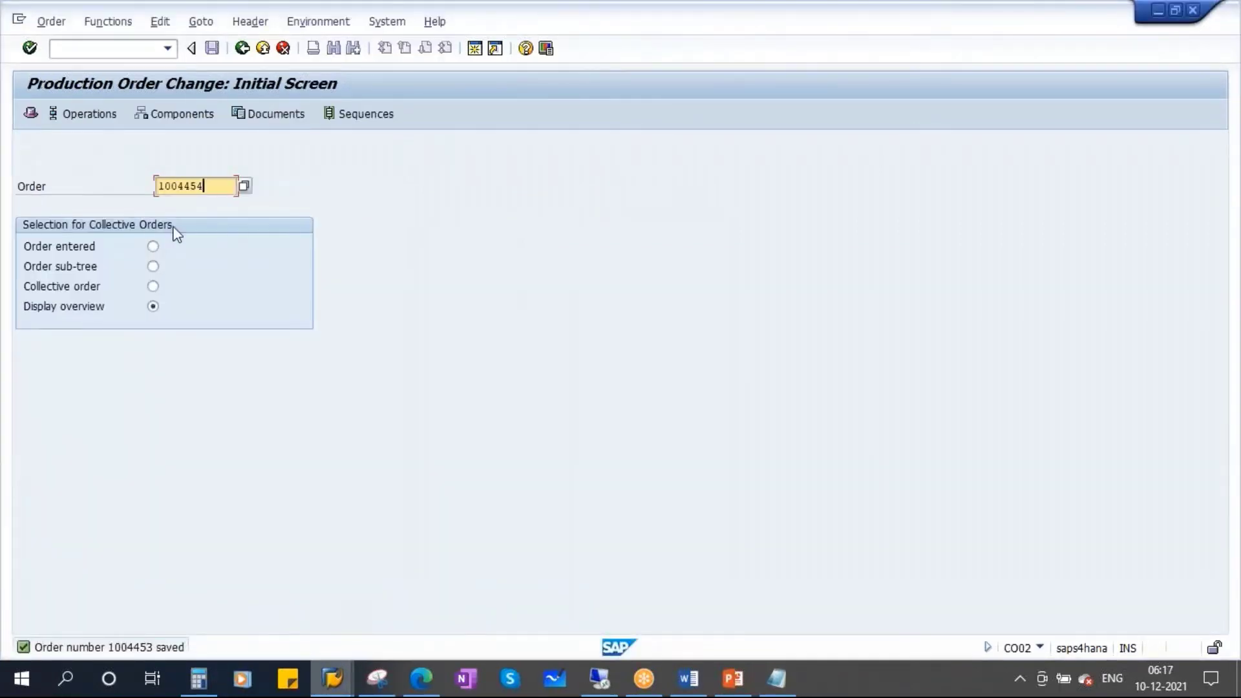
{"action": "key", "text": "Return"}
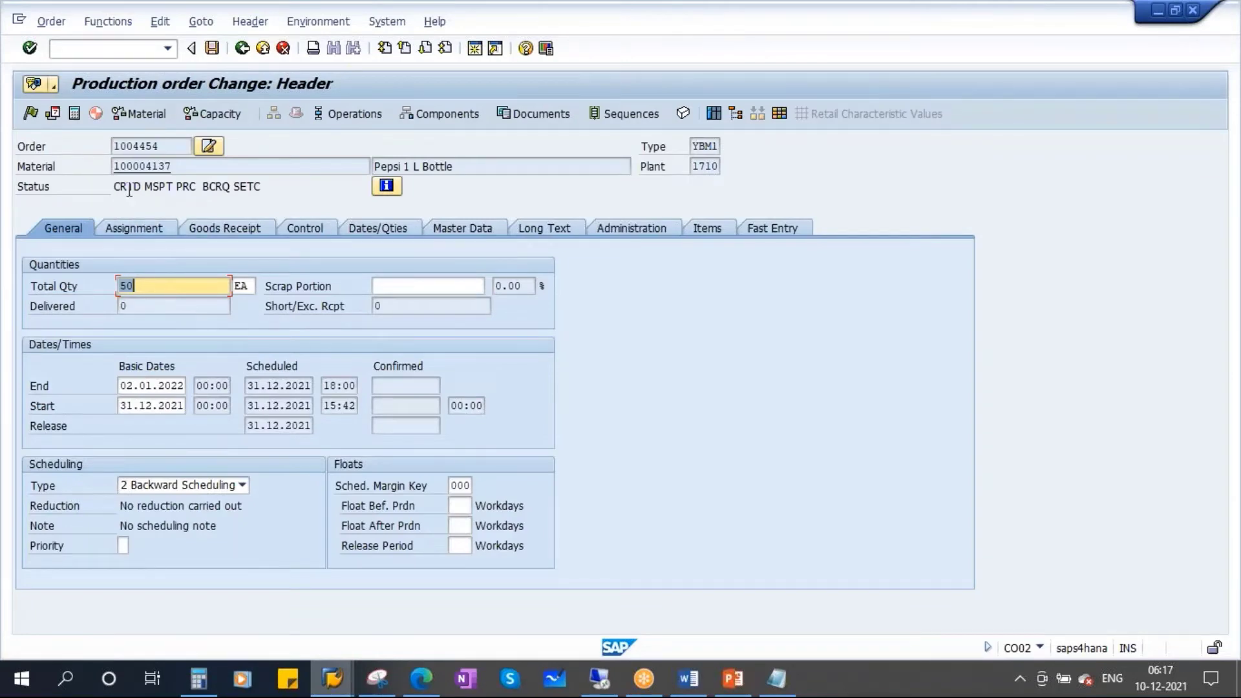
Open the order's operation overview and go through the Empty Bottle Cleaning, Filling and Packing operations.
{"action": "left_click", "coordinate": [355, 113]}
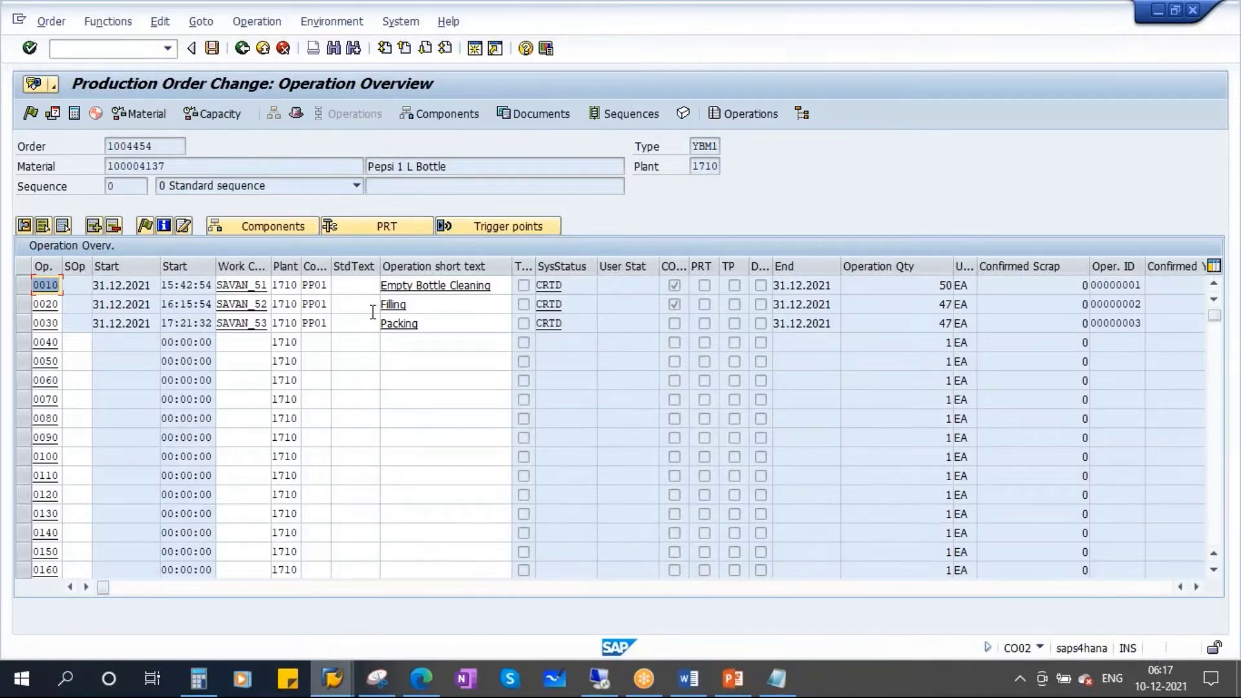
{"action": "left_click_drag", "start_coordinate": [506, 286], "coordinate": [326, 289]}
{"action": "left_click_drag", "start_coordinate": [430, 310], "coordinate": [306, 311]}
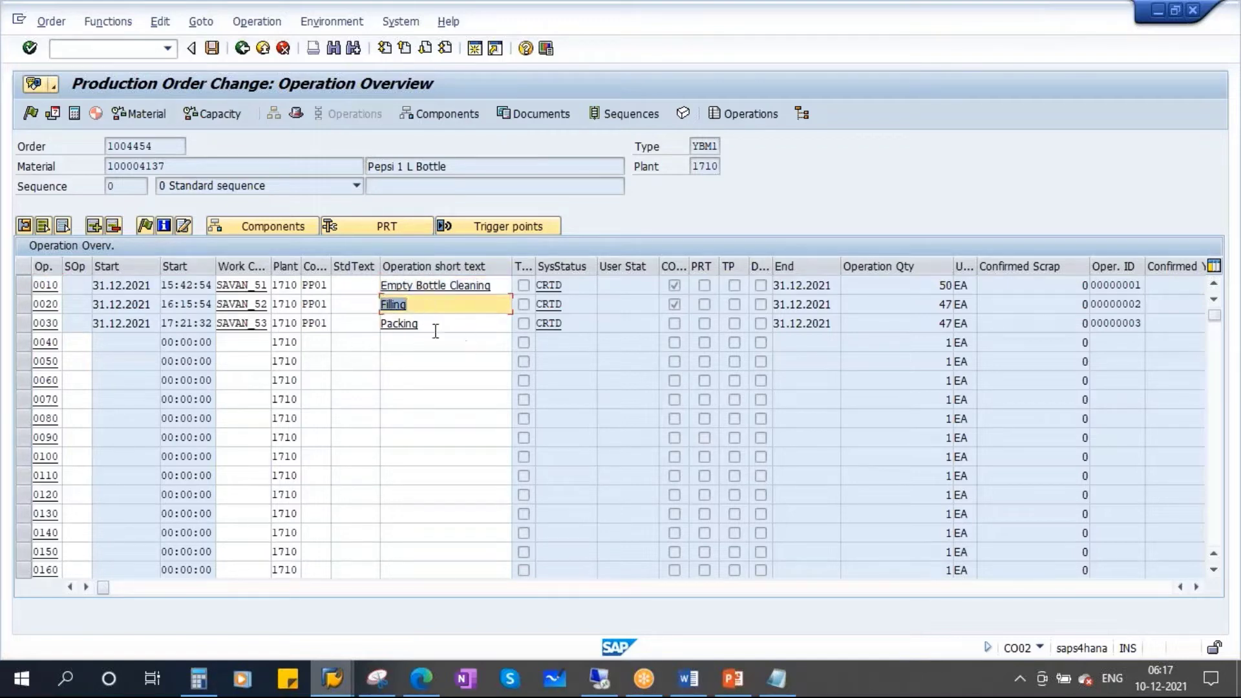
{"action": "left_click_drag", "start_coordinate": [435, 331], "coordinate": [221, 332]}
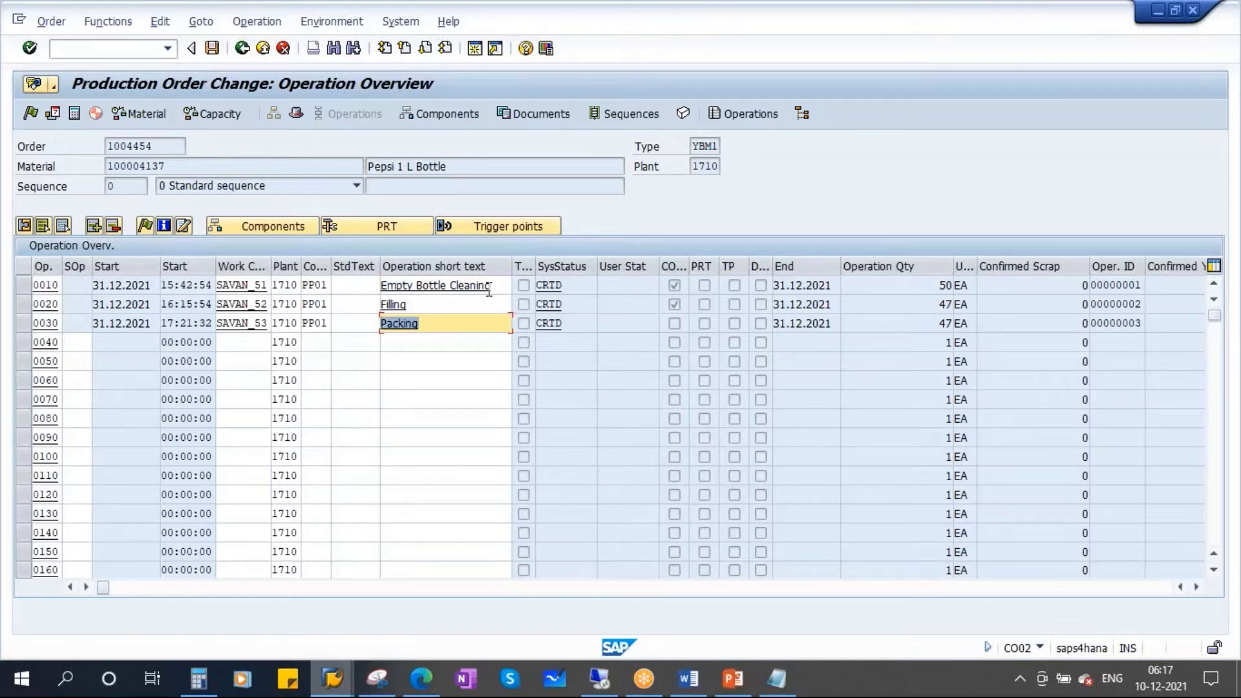
{"action": "left_click_drag", "start_coordinate": [497, 285], "coordinate": [335, 285]}
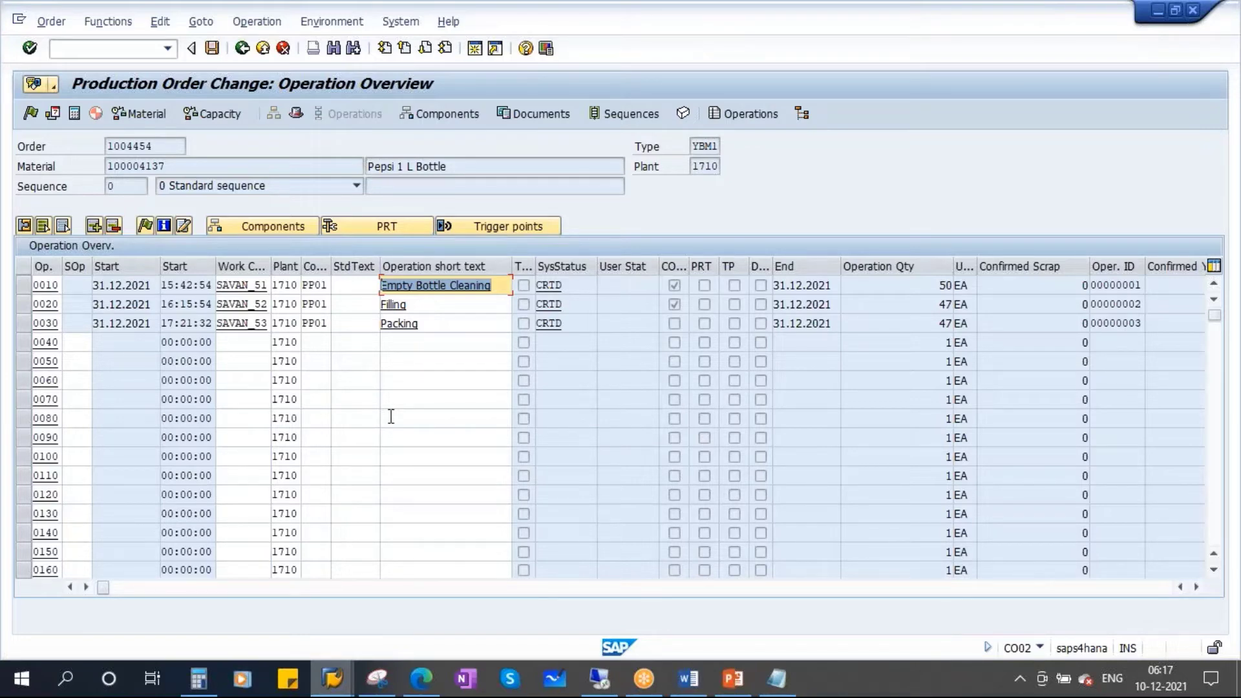
{"action": "left_click", "coordinate": [496, 285]}
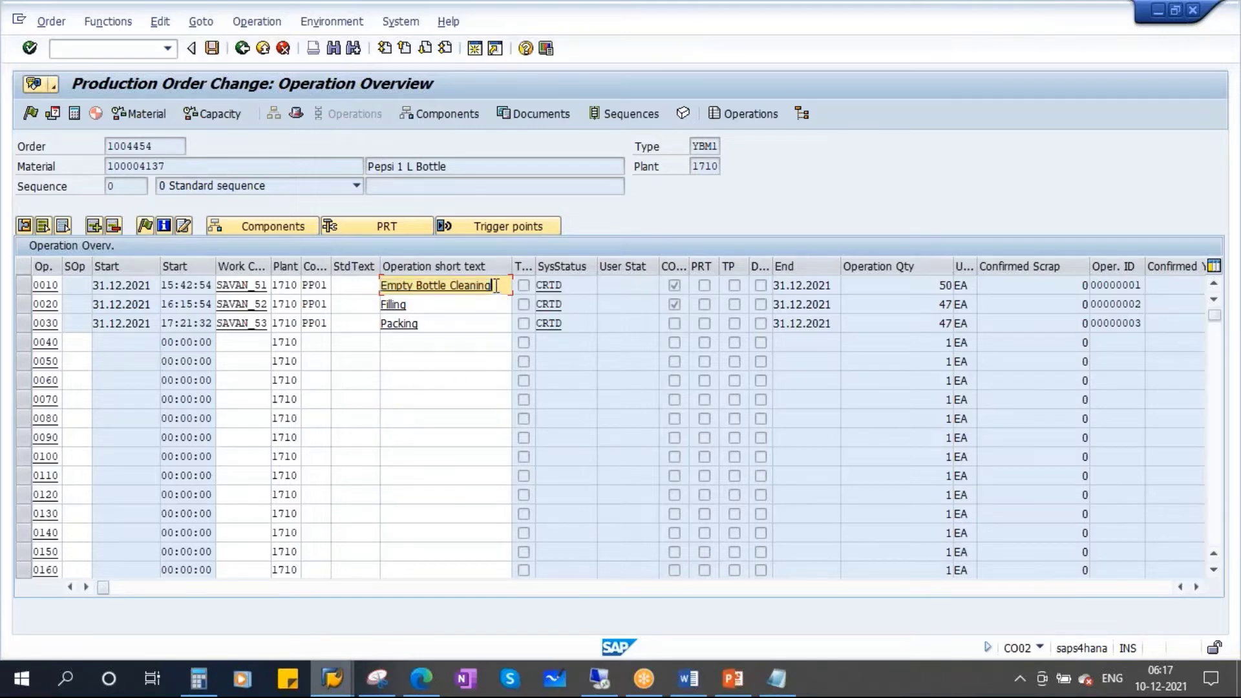
{"action": "left_click_drag", "start_coordinate": [496, 285], "coordinate": [341, 346]}
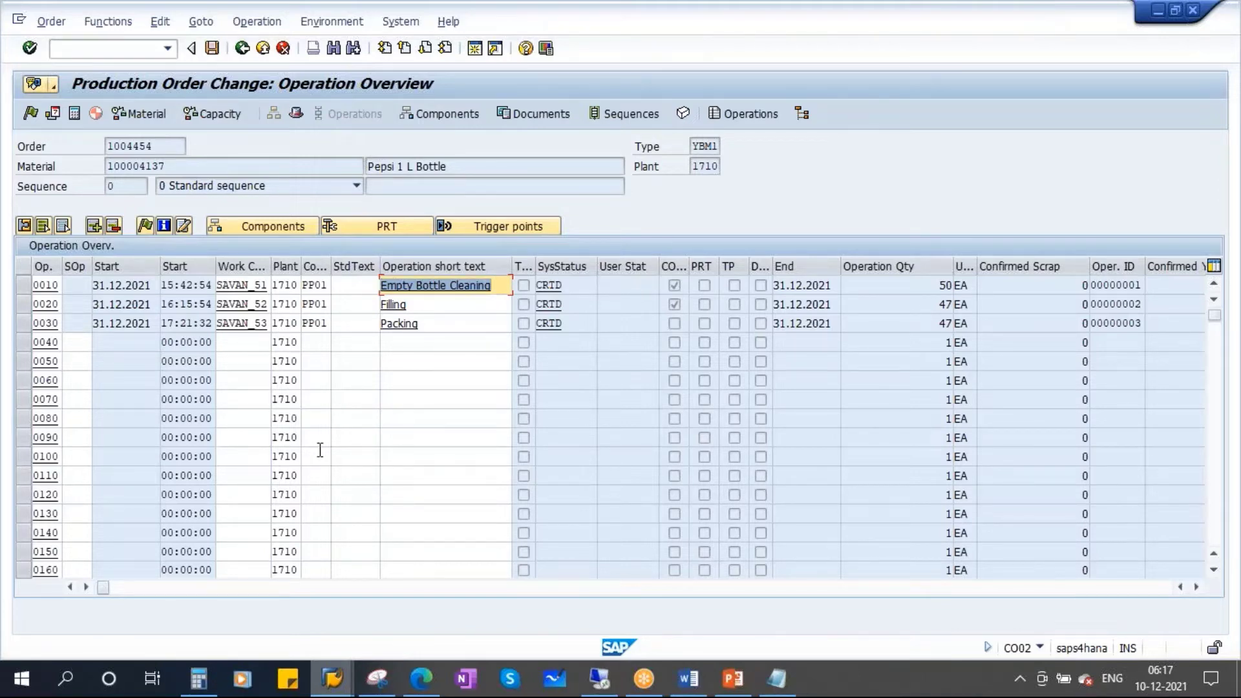
Release only operation 0010, Empty Bottle Cleaning, in the operation overview.
{"action": "left_click", "coordinate": [21, 285]}
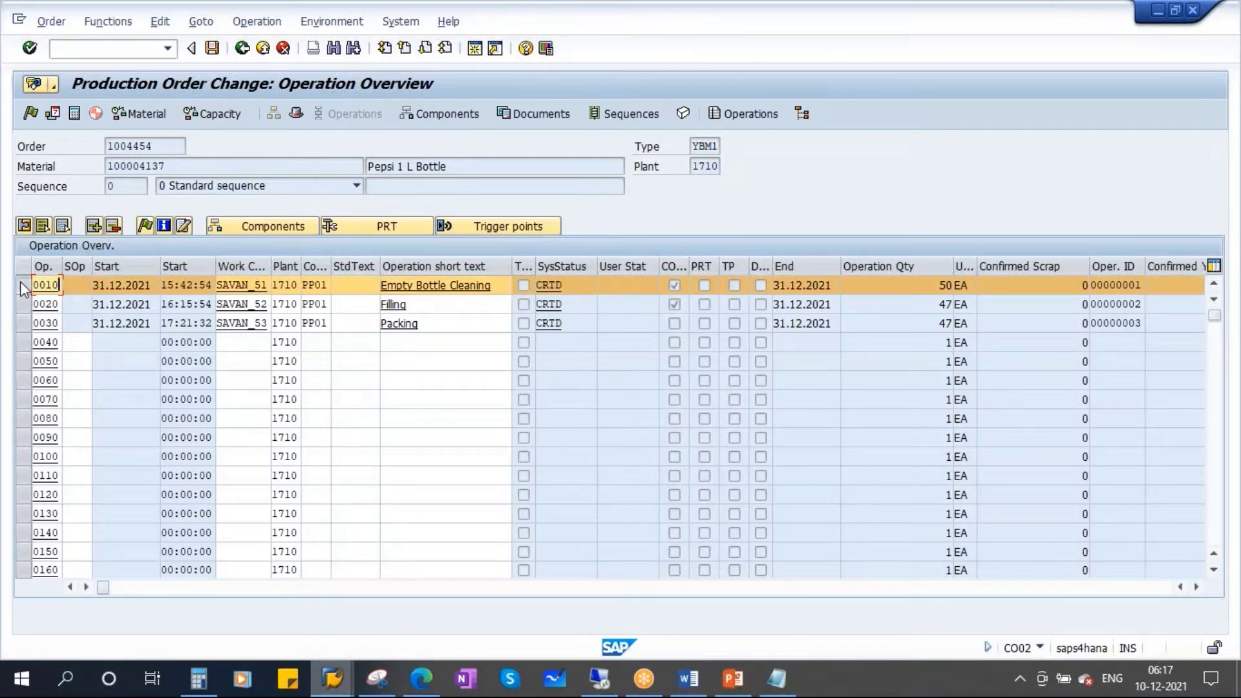
{"action": "left_click_drag", "start_coordinate": [494, 285], "coordinate": [374, 289]}
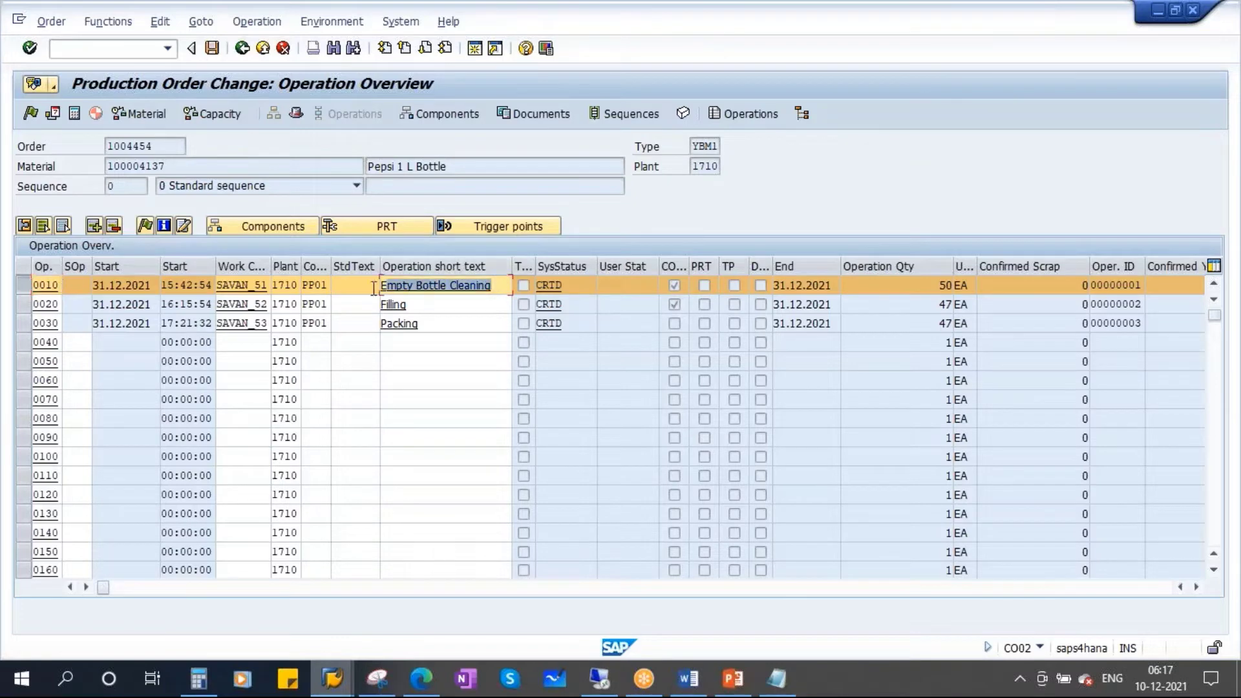
{"action": "left_click", "coordinate": [43, 285]}
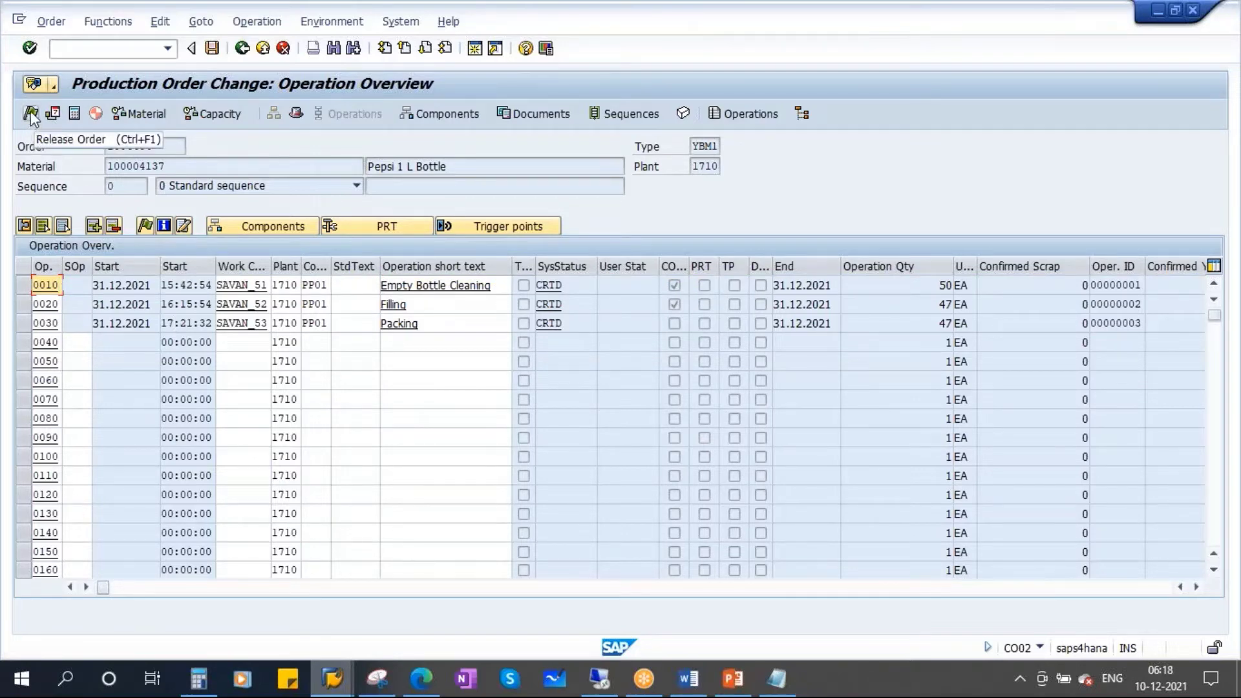
{"action": "left_click_drag", "start_coordinate": [493, 290], "coordinate": [336, 287]}
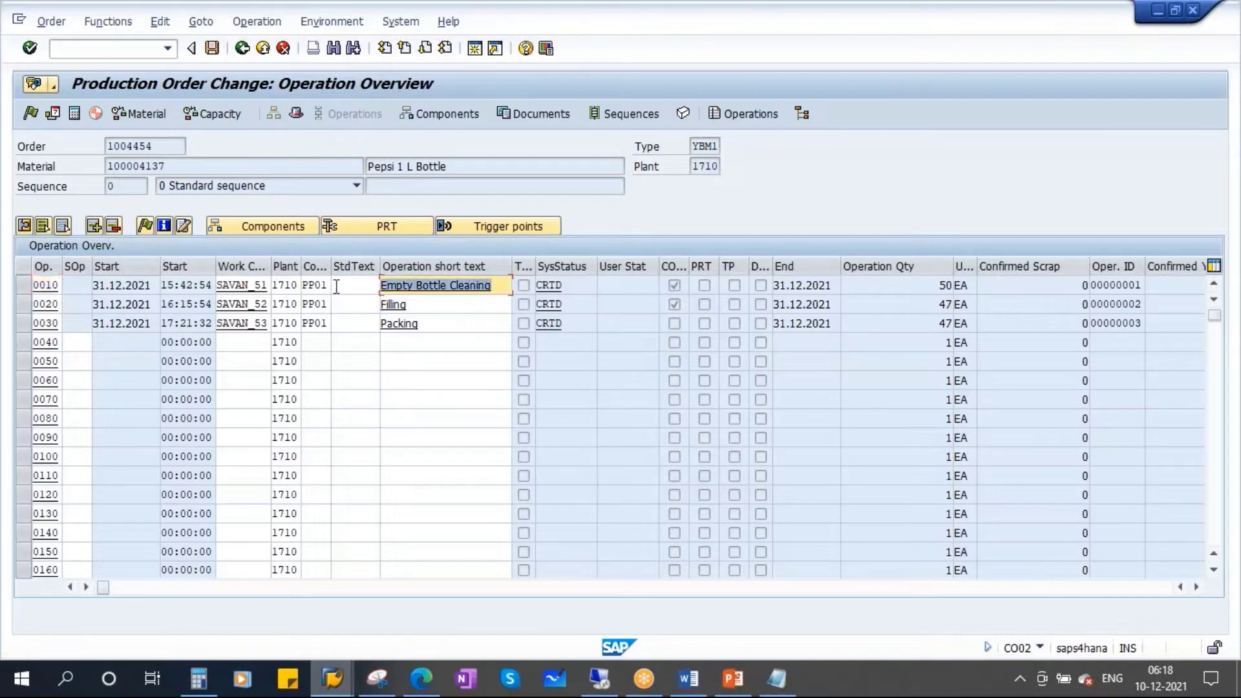
{"action": "left_click", "coordinate": [25, 285]}
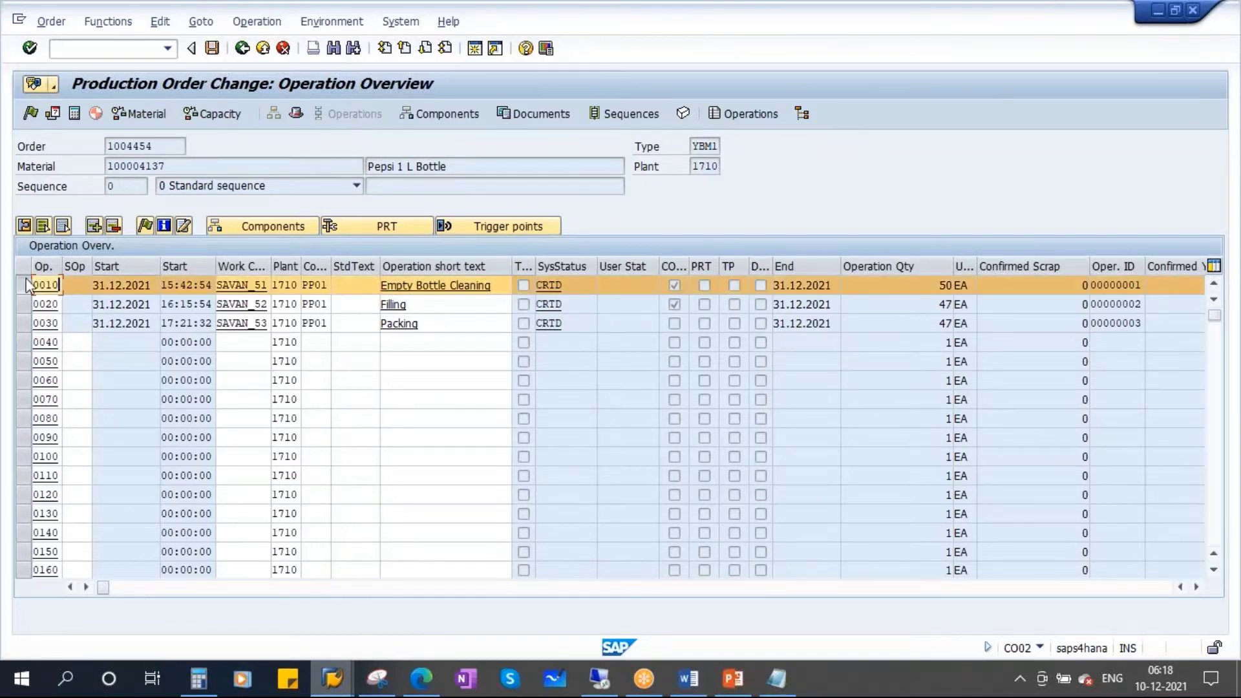
{"action": "left_click", "coordinate": [146, 223]}
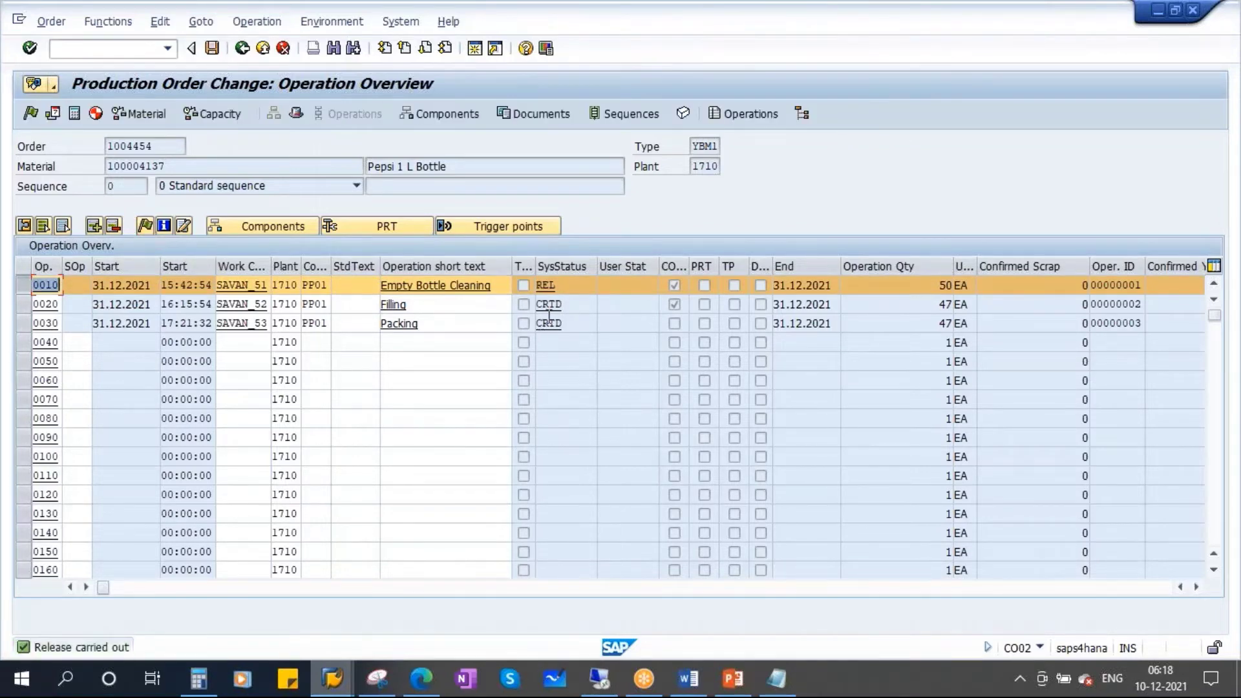
Check the system status of operation 0010 and the overall status in the order header.
{"action": "double_click", "coordinate": [547, 285]}
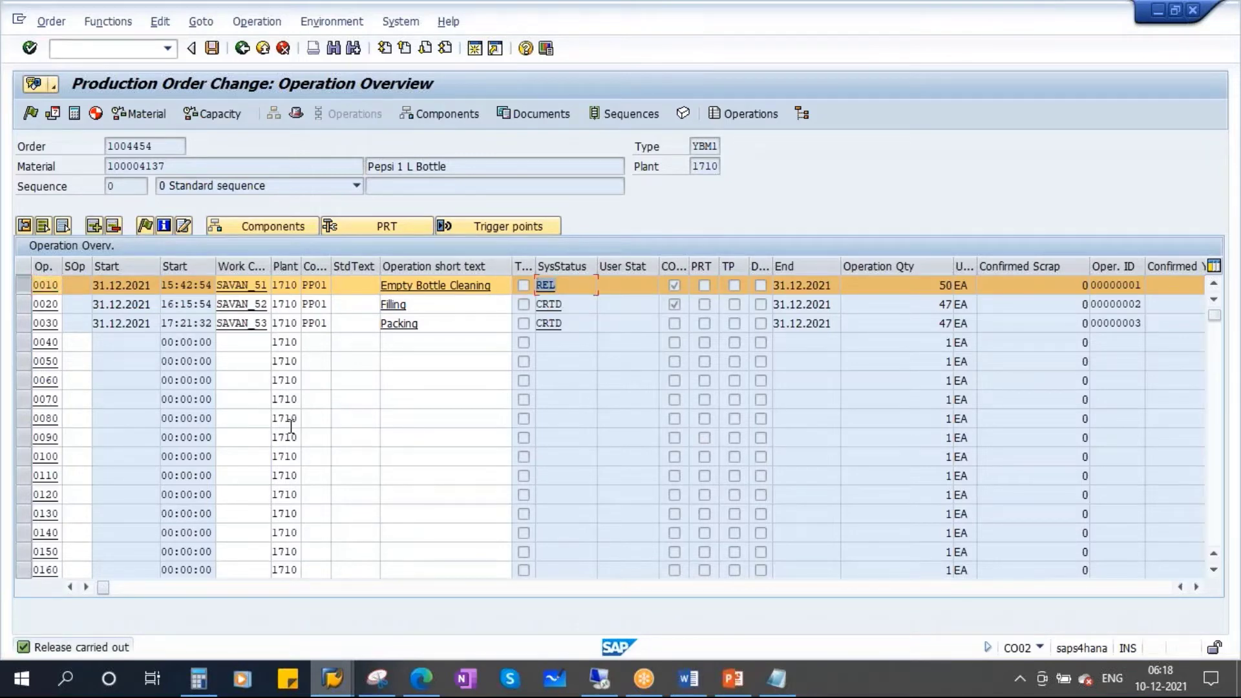
{"action": "left_click", "coordinate": [296, 113]}
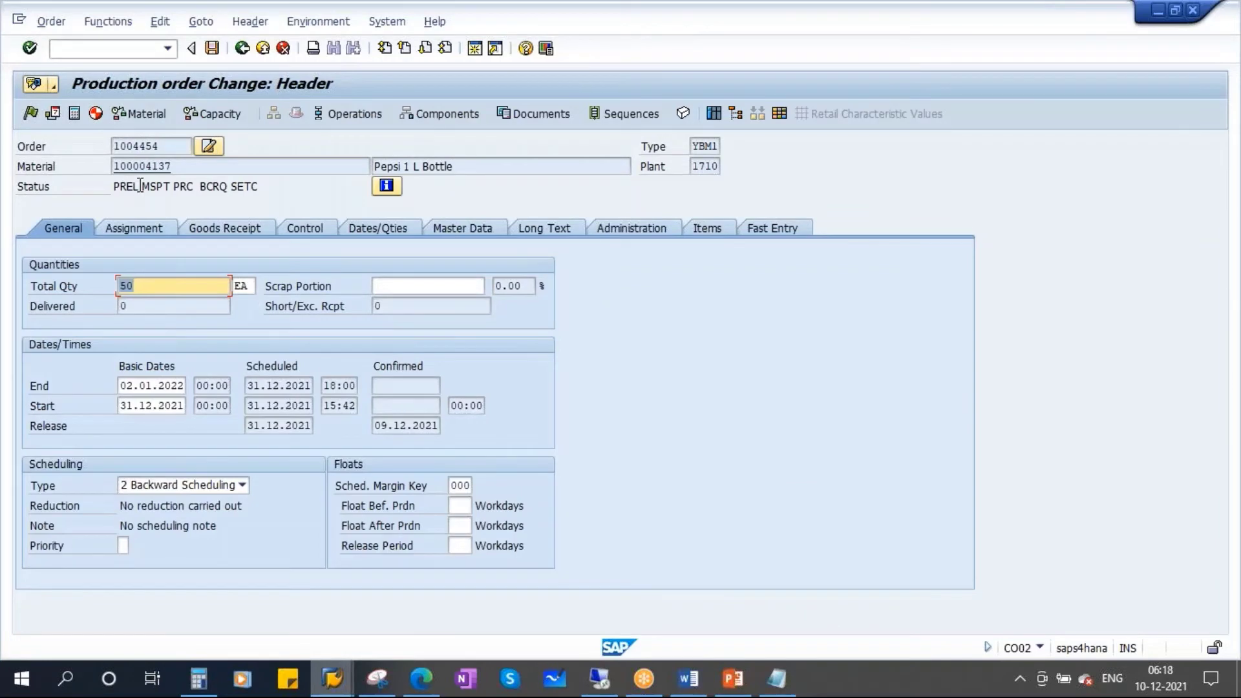
{"action": "left_click", "coordinate": [137, 186]}
{"action": "double_click", "coordinate": [137, 186]}
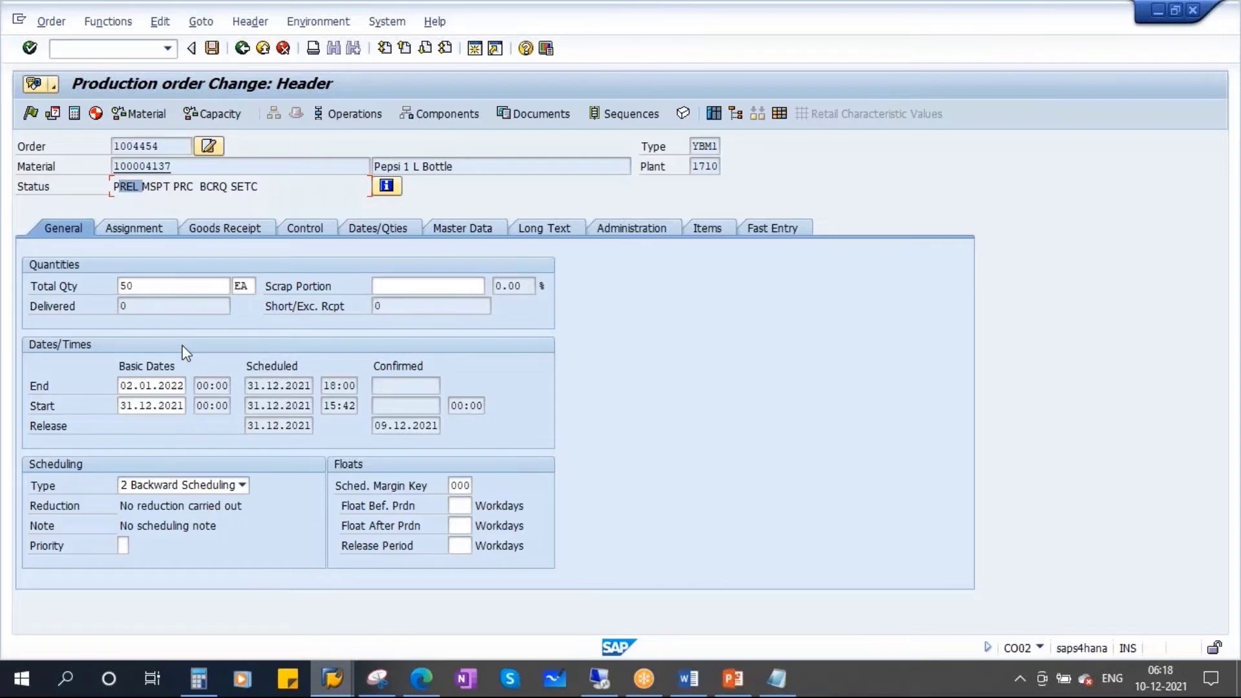
Save the partially released production order and answer the dialog.
{"action": "left_click", "coordinate": [211, 47]}
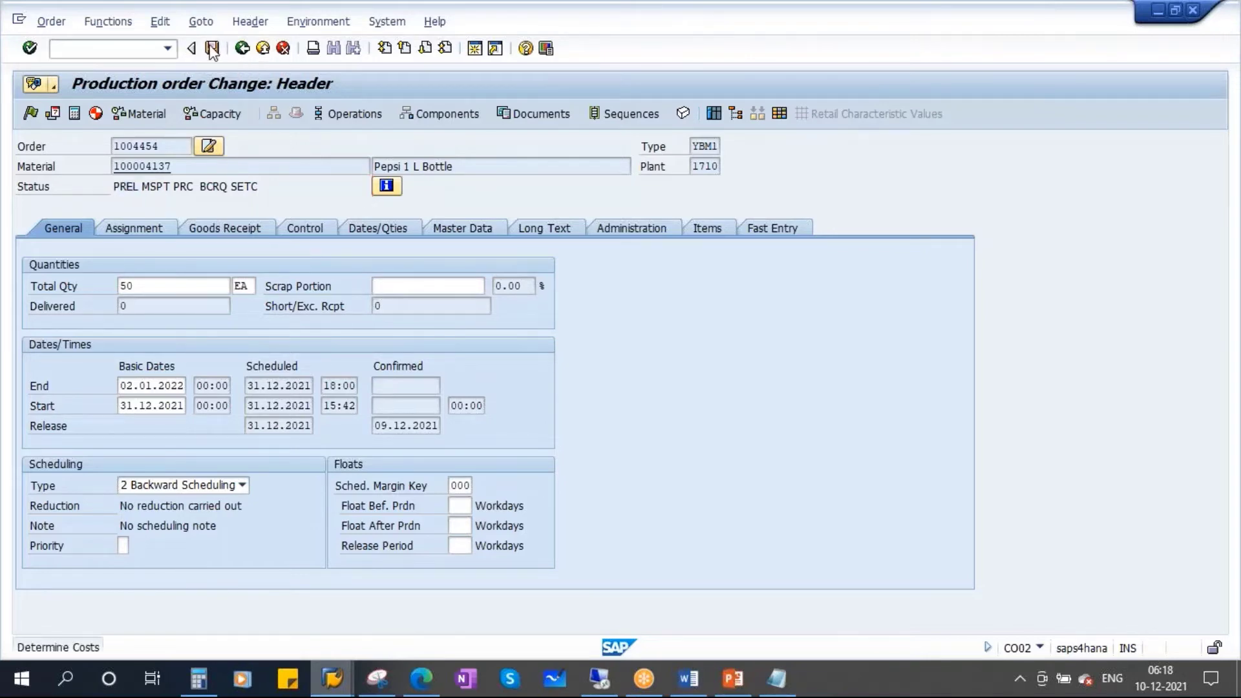
{"action": "left_click", "coordinate": [249, 413]}
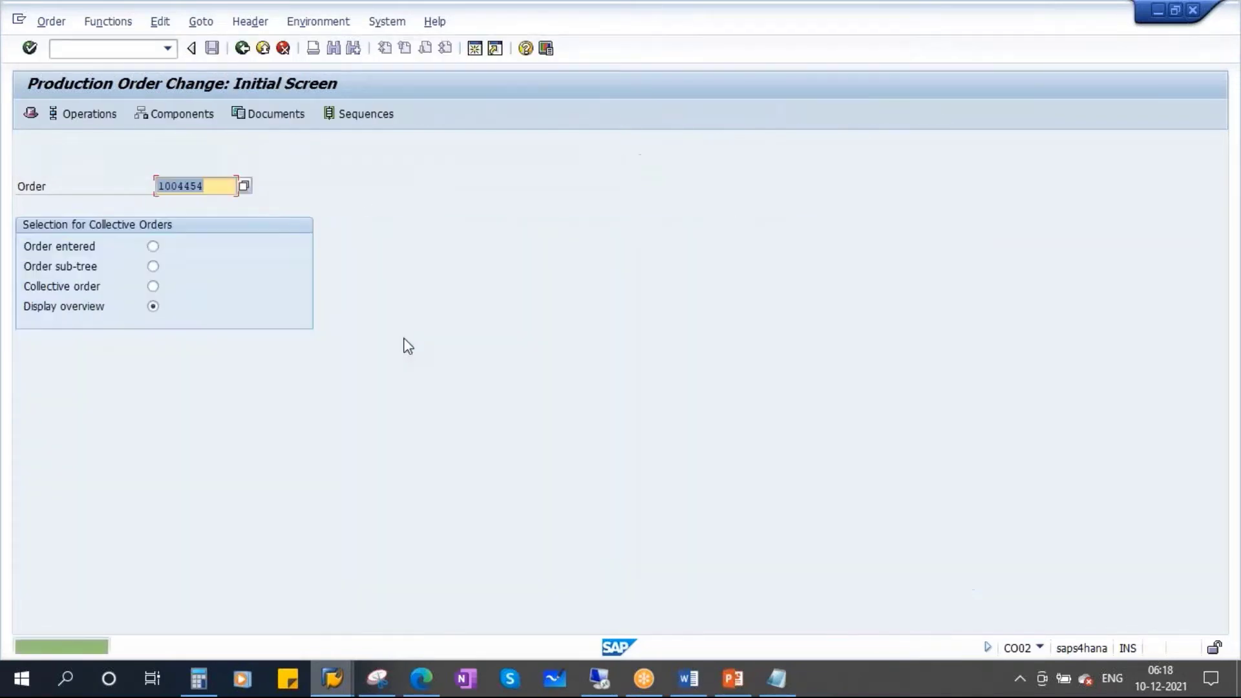
Refresh the Stock/Requirements List and check the release indicator on the first 02.01.2022 production order.
{"action": "mouse_move", "coordinate": [332, 678]}
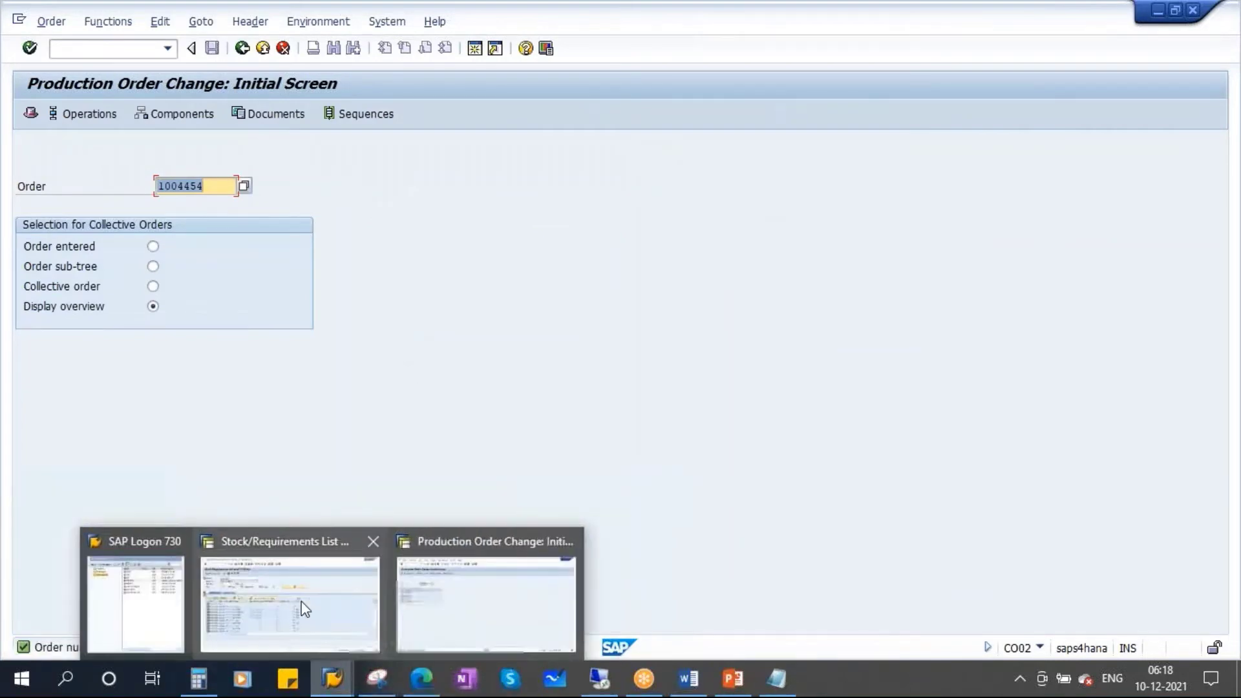
{"action": "left_click", "coordinate": [300, 606]}
{"action": "left_click", "coordinate": [192, 114]}
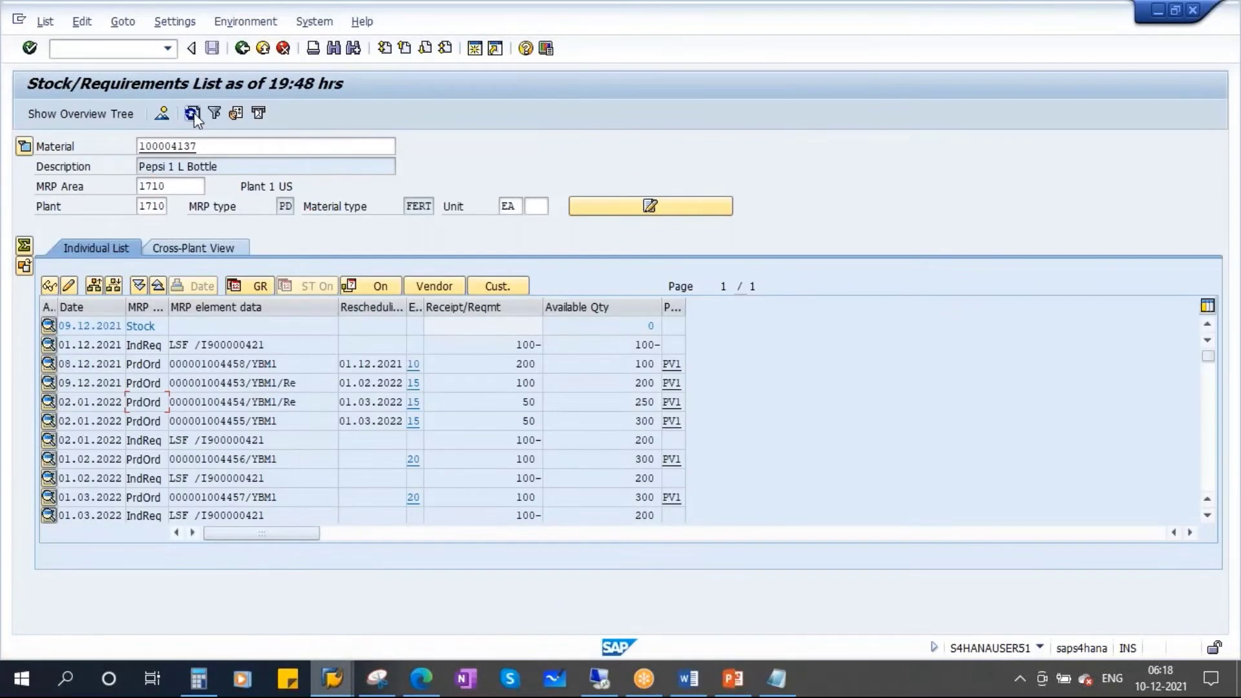
{"action": "left_click", "coordinate": [296, 403]}
{"action": "key", "text": "F2"}
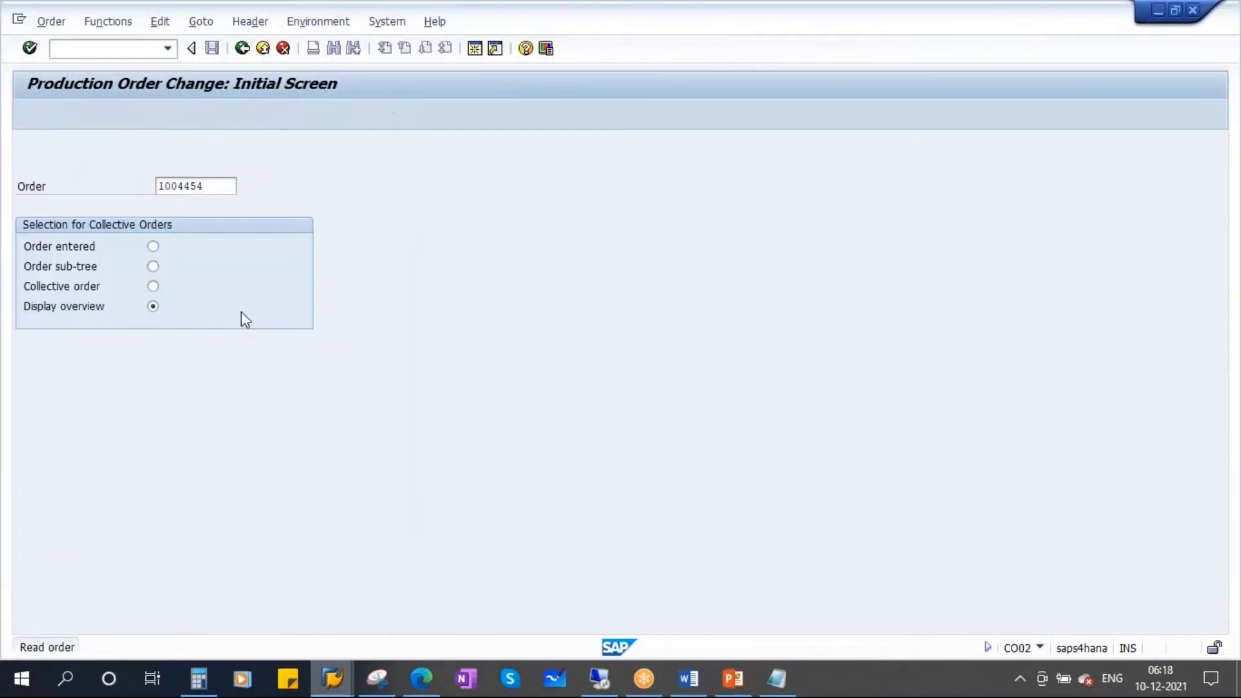
Open the partially released production order's operation overview and release operation 0020, Filling.
{"action": "left_click", "coordinate": [346, 114]}
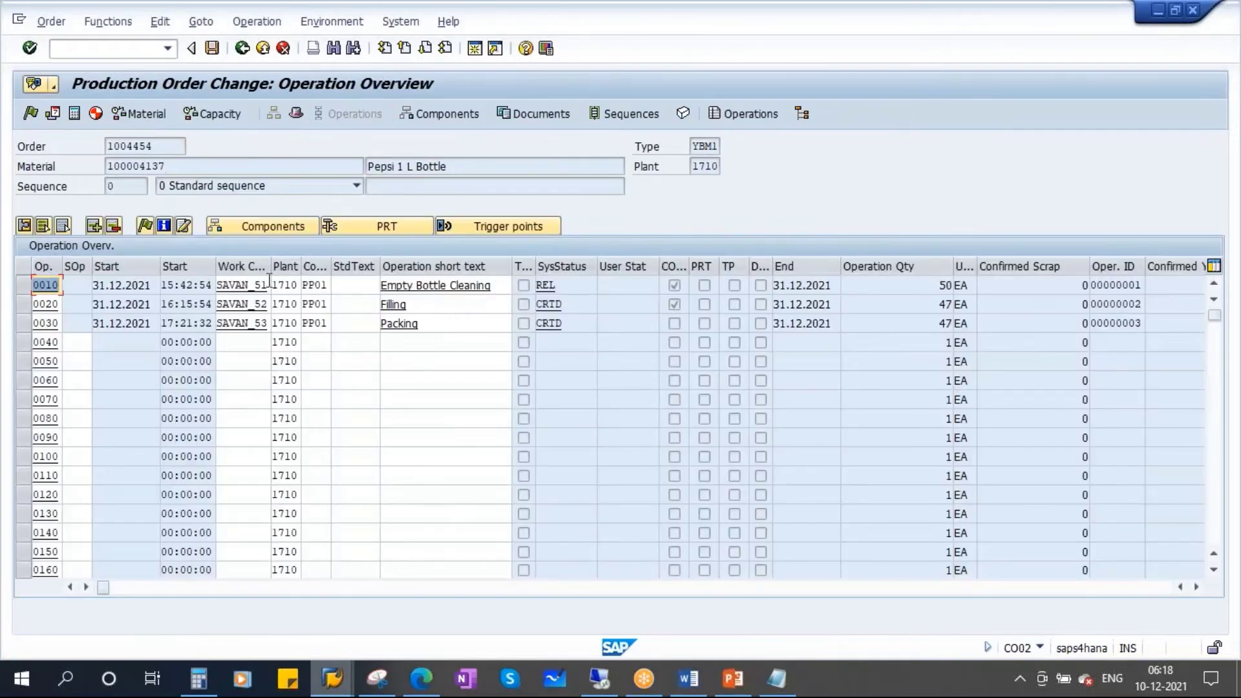
{"action": "left_click", "coordinate": [20, 304]}
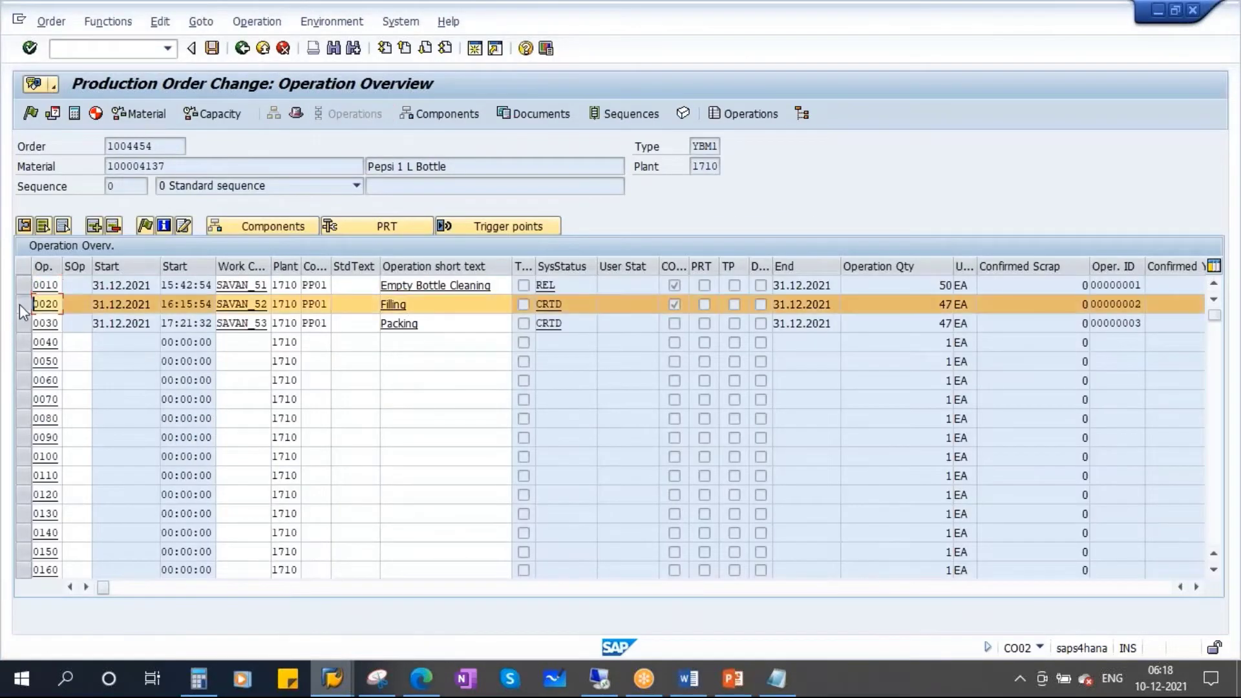
{"action": "left_click", "coordinate": [145, 227]}
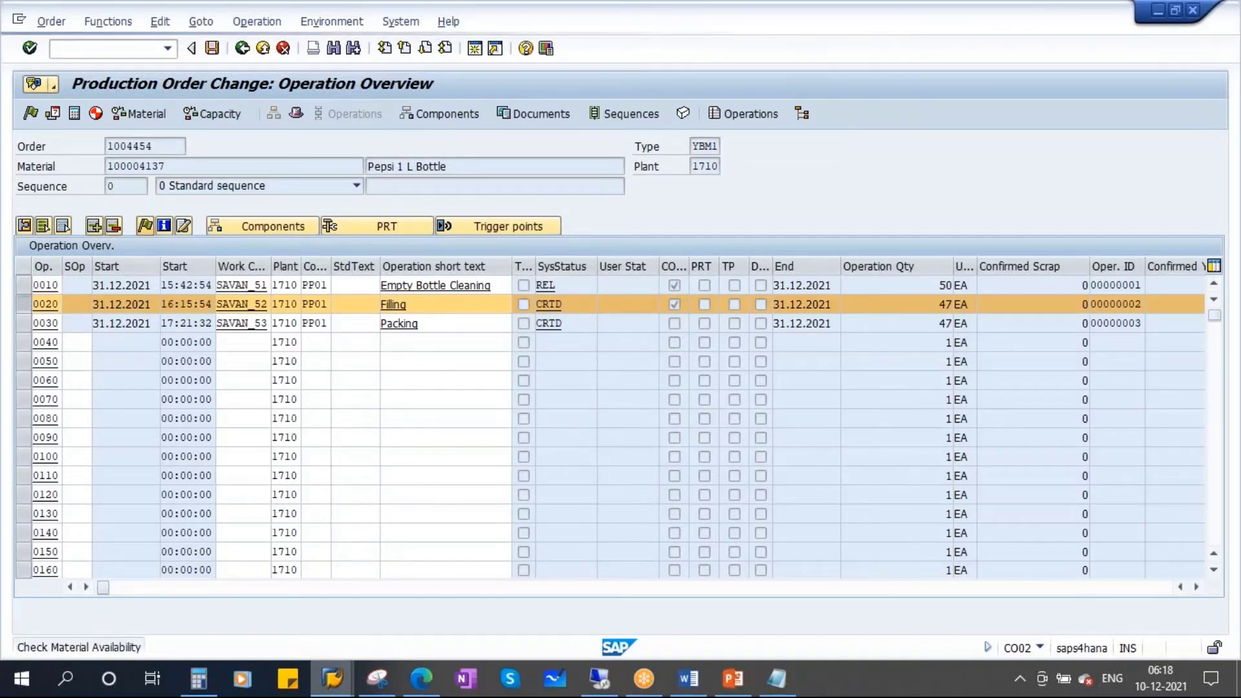
{"action": "left_click", "coordinate": [569, 305]}
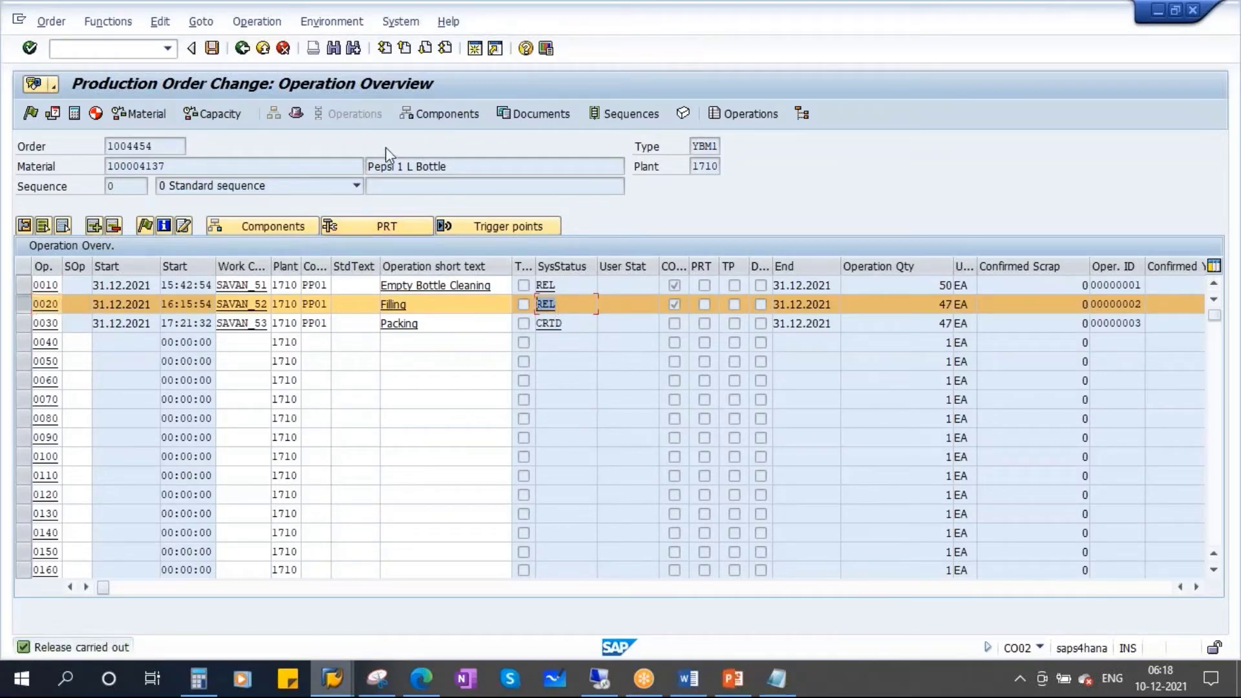
Check the overall status in the order header, and save and reopen the production order.
{"action": "left_click", "coordinate": [296, 115]}
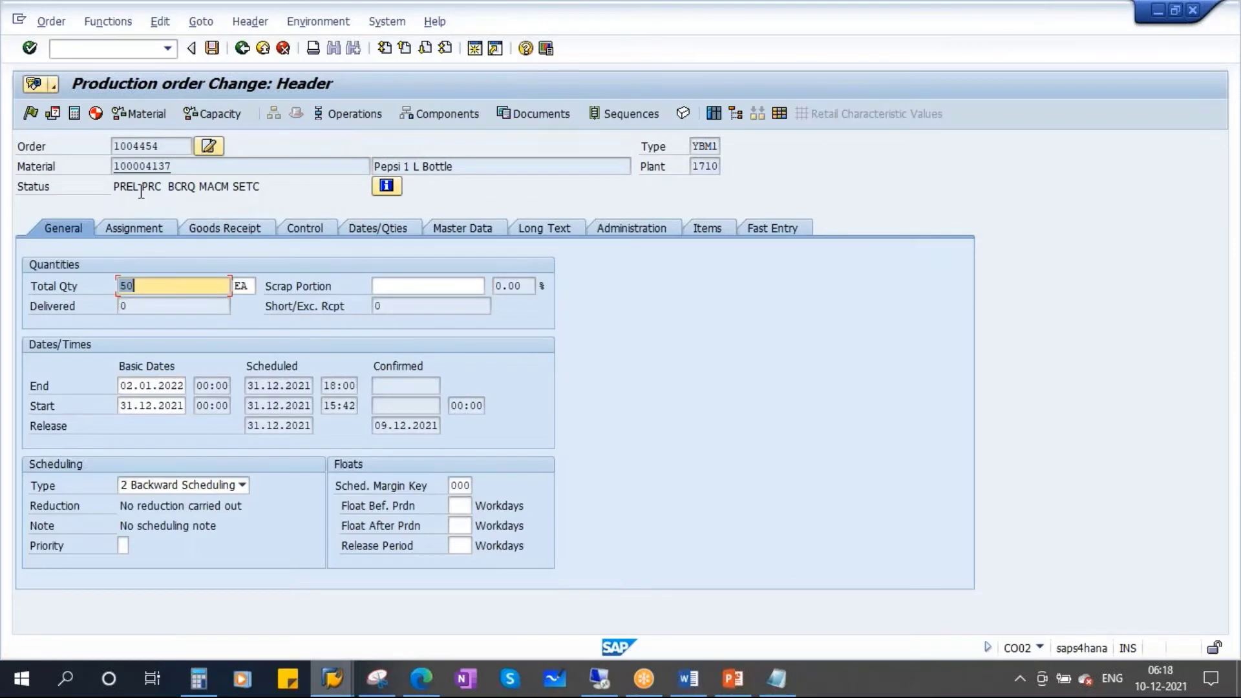
{"action": "left_click", "coordinate": [207, 52]}
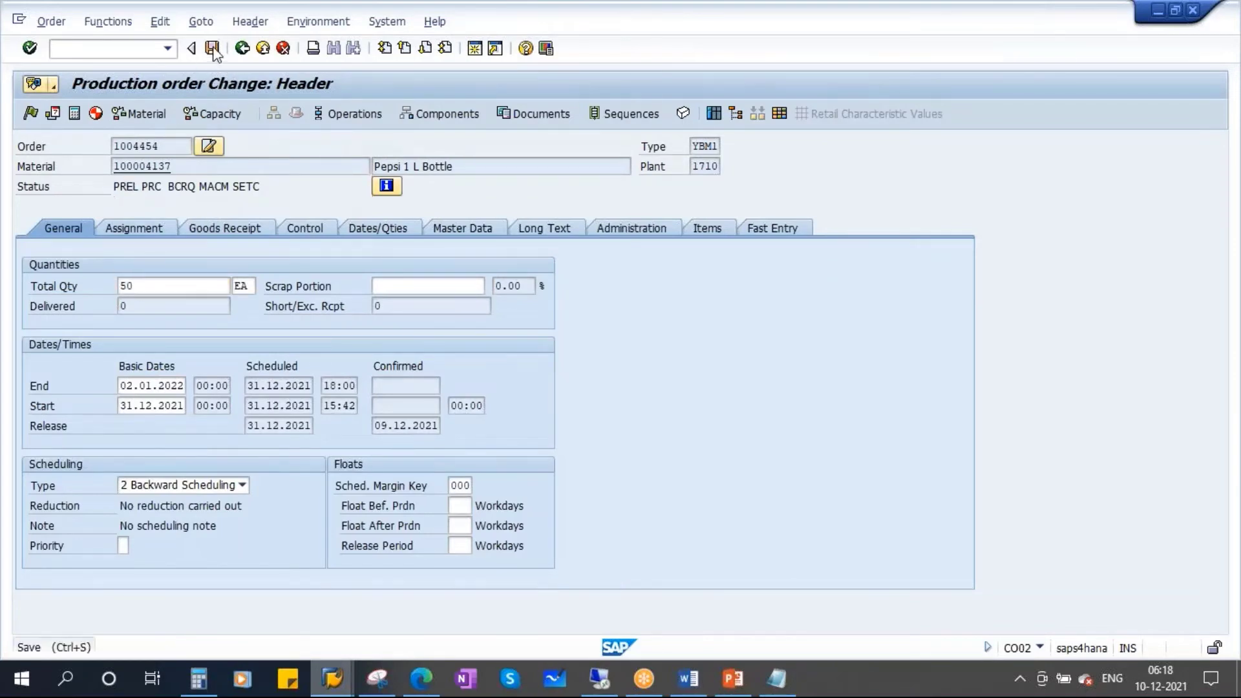
{"action": "key", "text": "Return"}
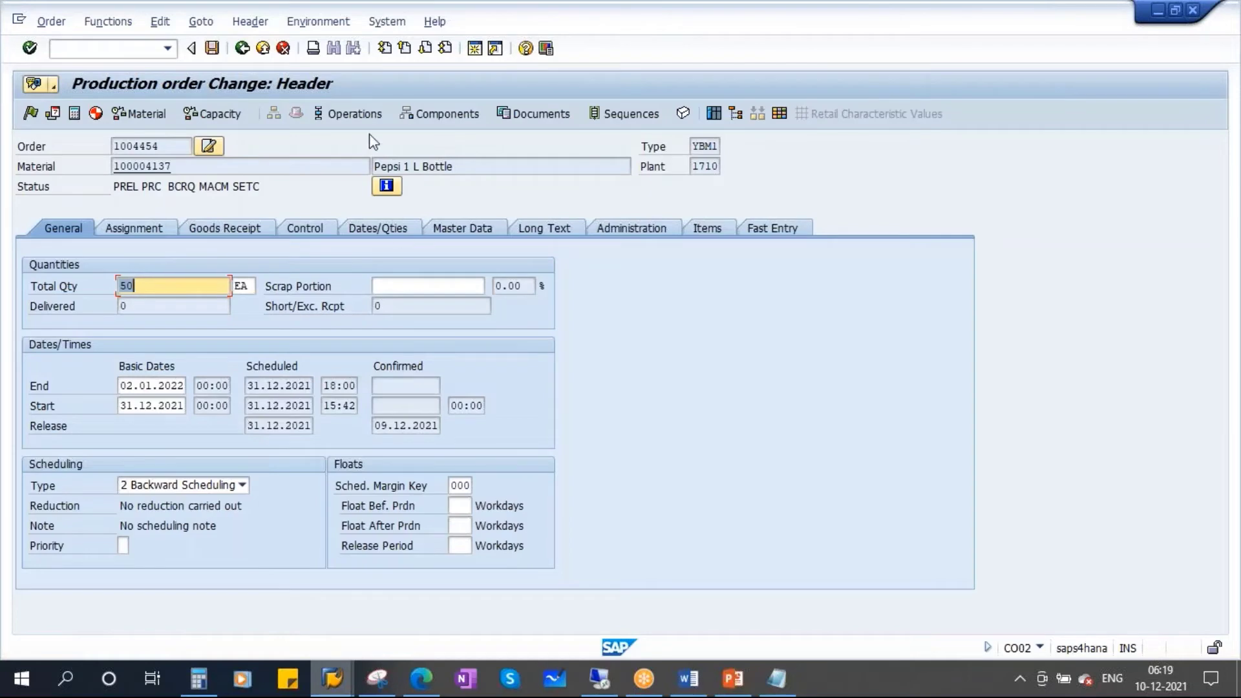
Release the last remaining operation, 0030 Packing, in the operation overview.
{"action": "left_click", "coordinate": [355, 114]}
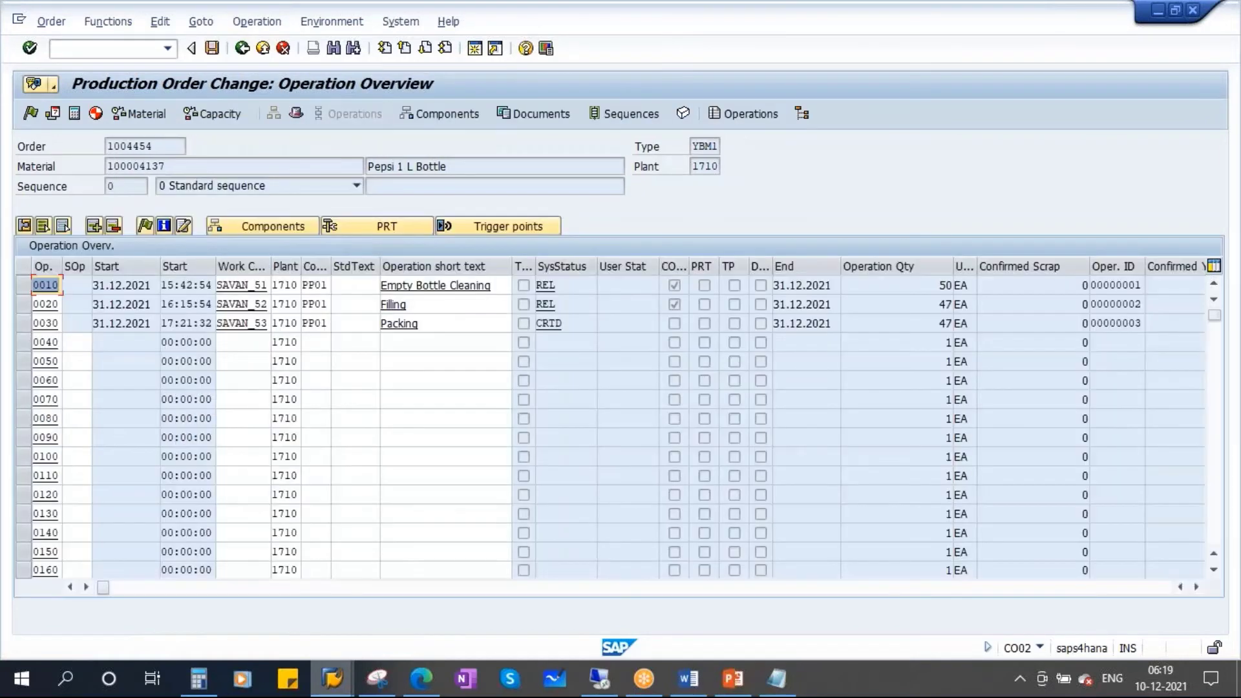
{"action": "left_click", "coordinate": [20, 322]}
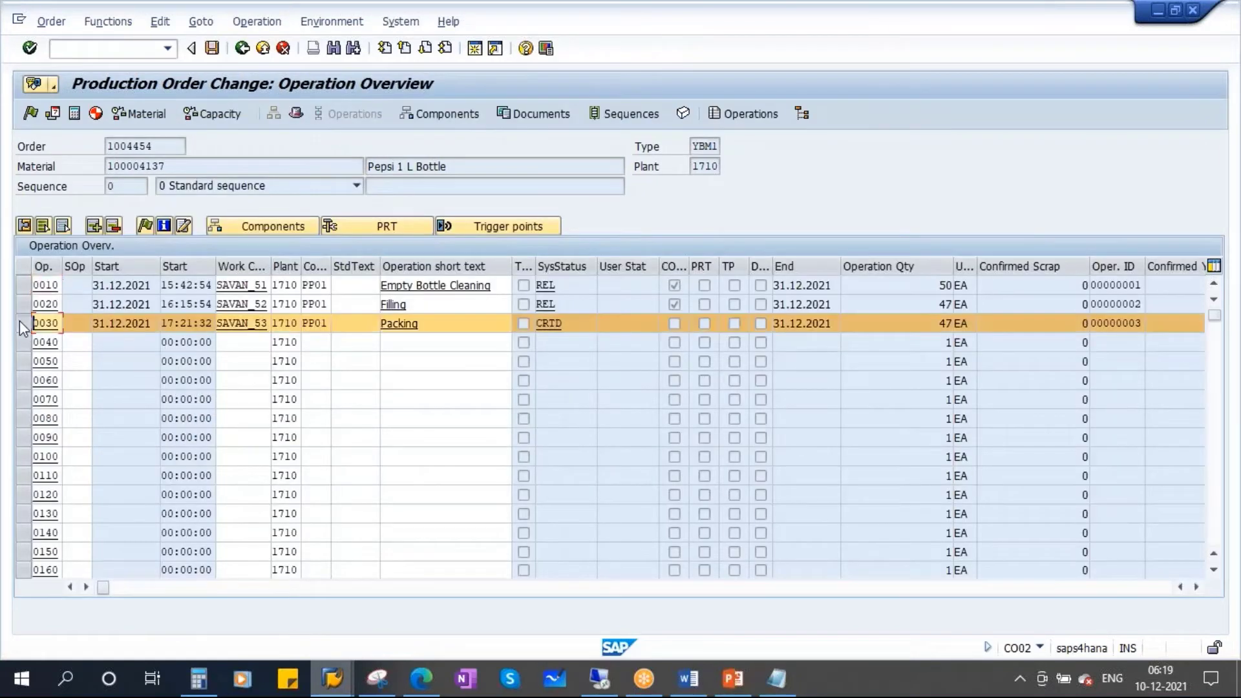
{"action": "left_click", "coordinate": [144, 225]}
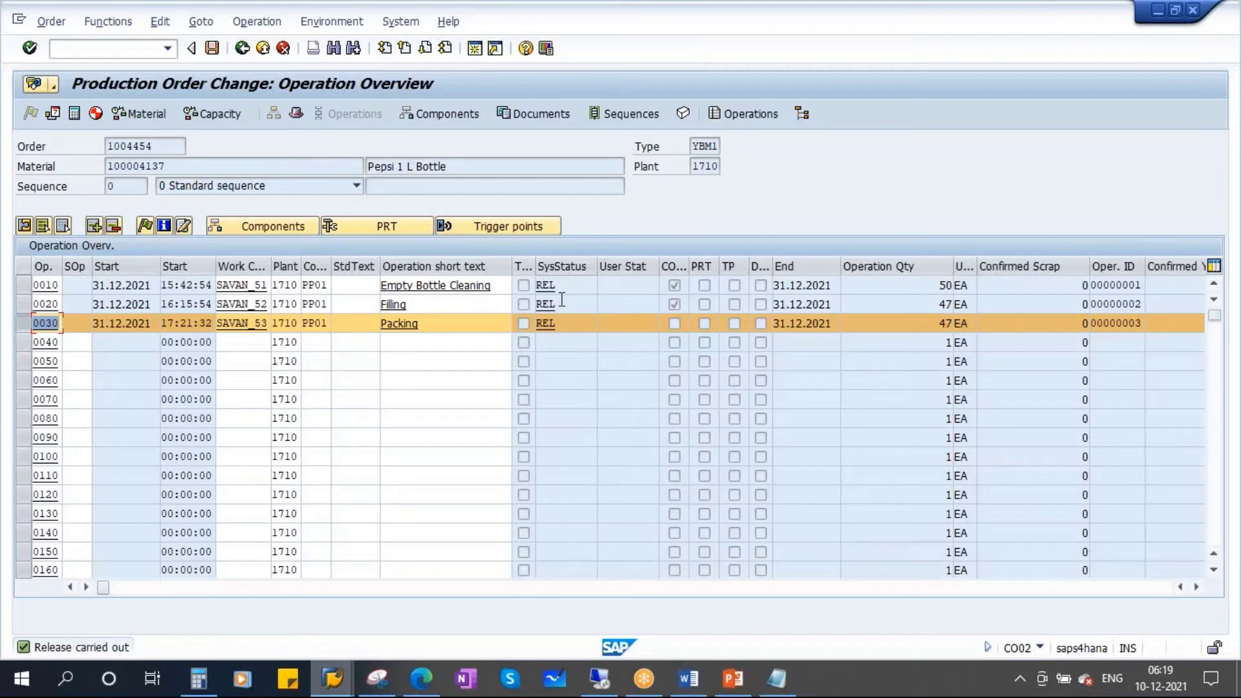
Check the overall status in the order header and save the production order, answering the dialog.
{"action": "left_click", "coordinate": [296, 113]}
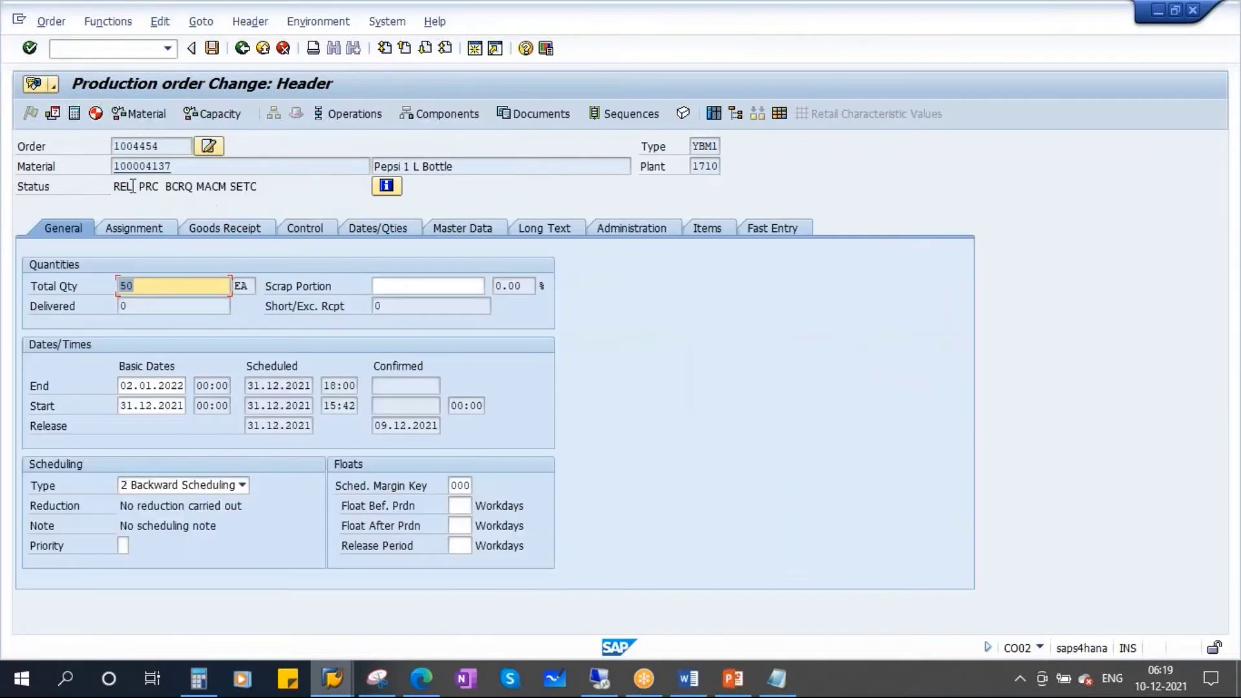
{"action": "left_click_drag", "start_coordinate": [133, 186], "coordinate": [110, 188]}
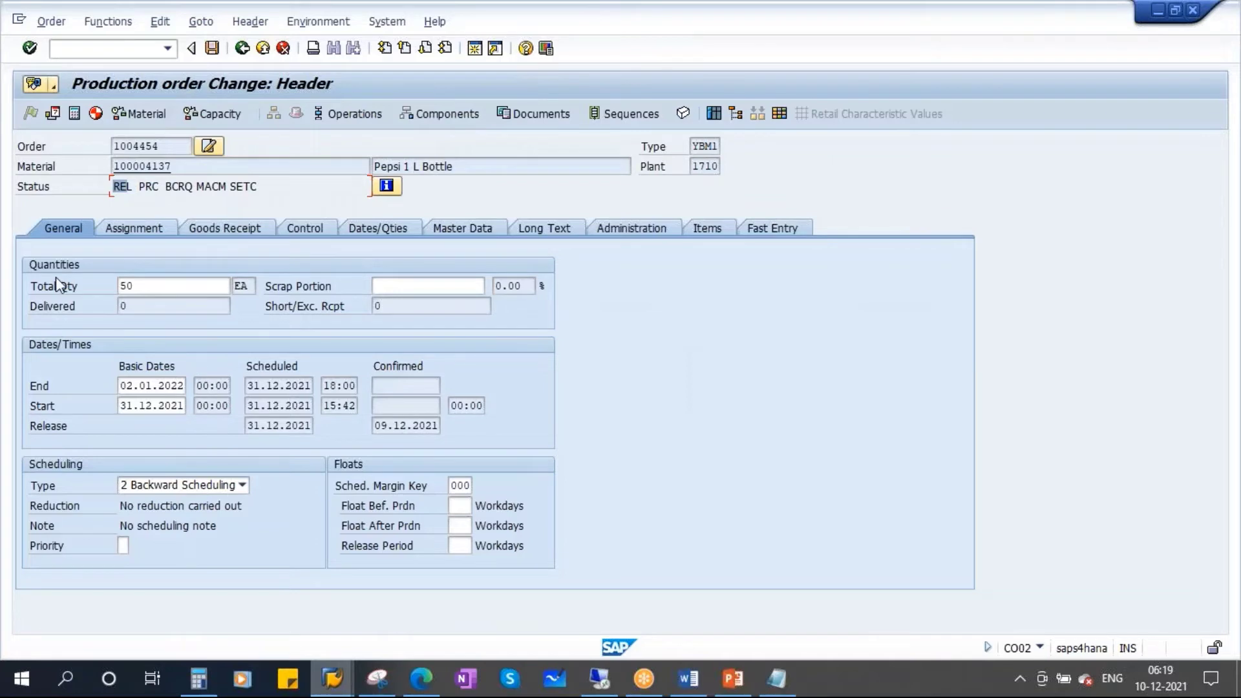
{"action": "left_click", "coordinate": [212, 48]}
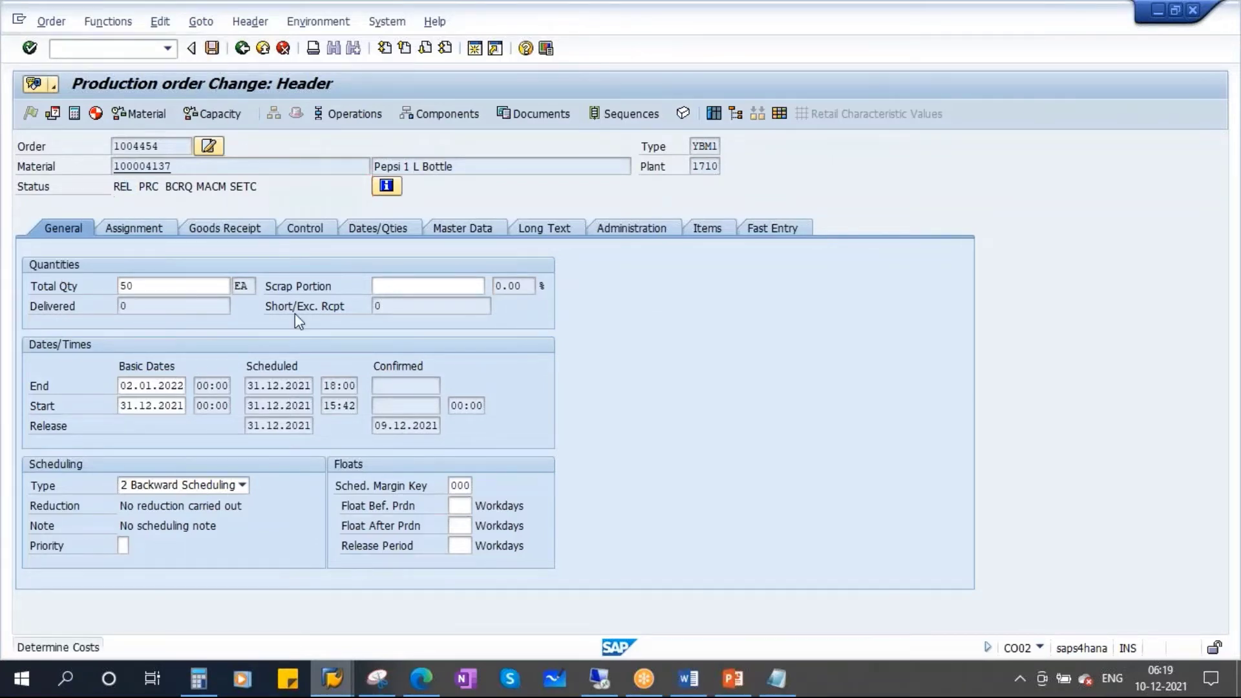
{"action": "left_click", "coordinate": [259, 417]}
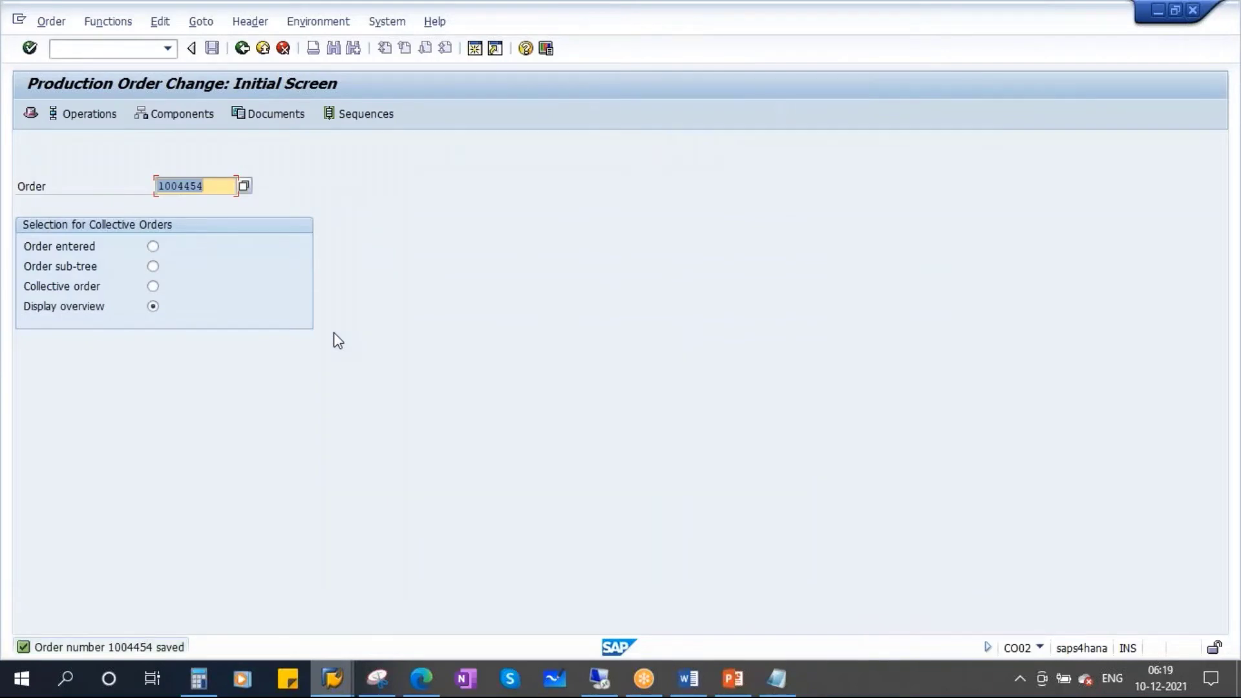
Switch to the Notepad notes and review the Collective Release entry under Manual.
{"action": "left_click", "coordinate": [777, 678]}
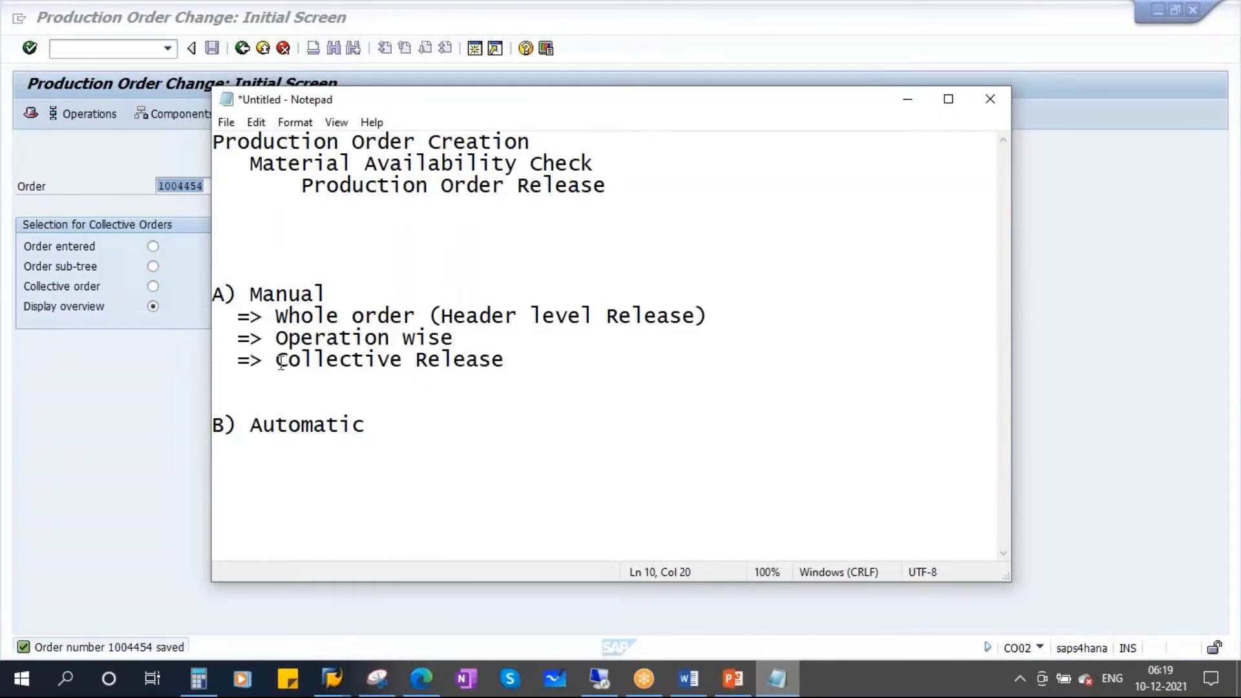
{"action": "left_click_drag", "start_coordinate": [276, 361], "coordinate": [511, 362]}
{"action": "left_click", "coordinate": [505, 378]}
Return from the 01.02.2022 order header to the Stock/Requirements List and recheck the release methods in the notes.
{"action": "left_click", "coordinate": [332, 679]}
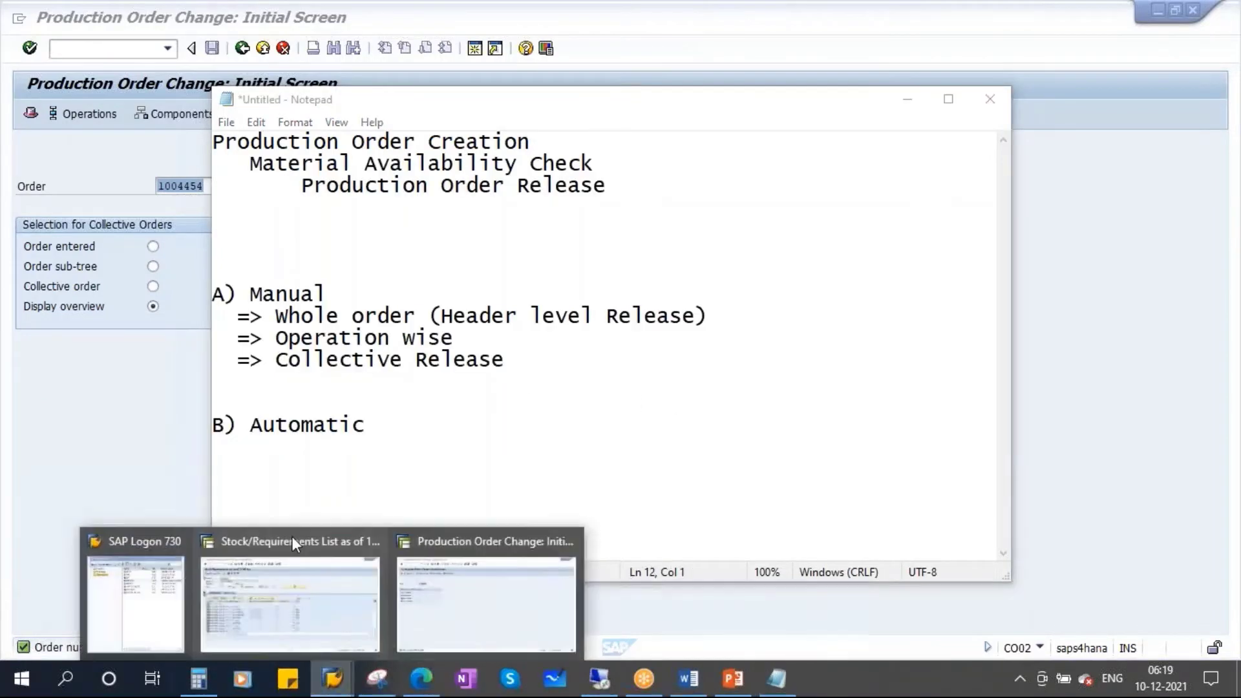
{"action": "left_click", "coordinate": [331, 591]}
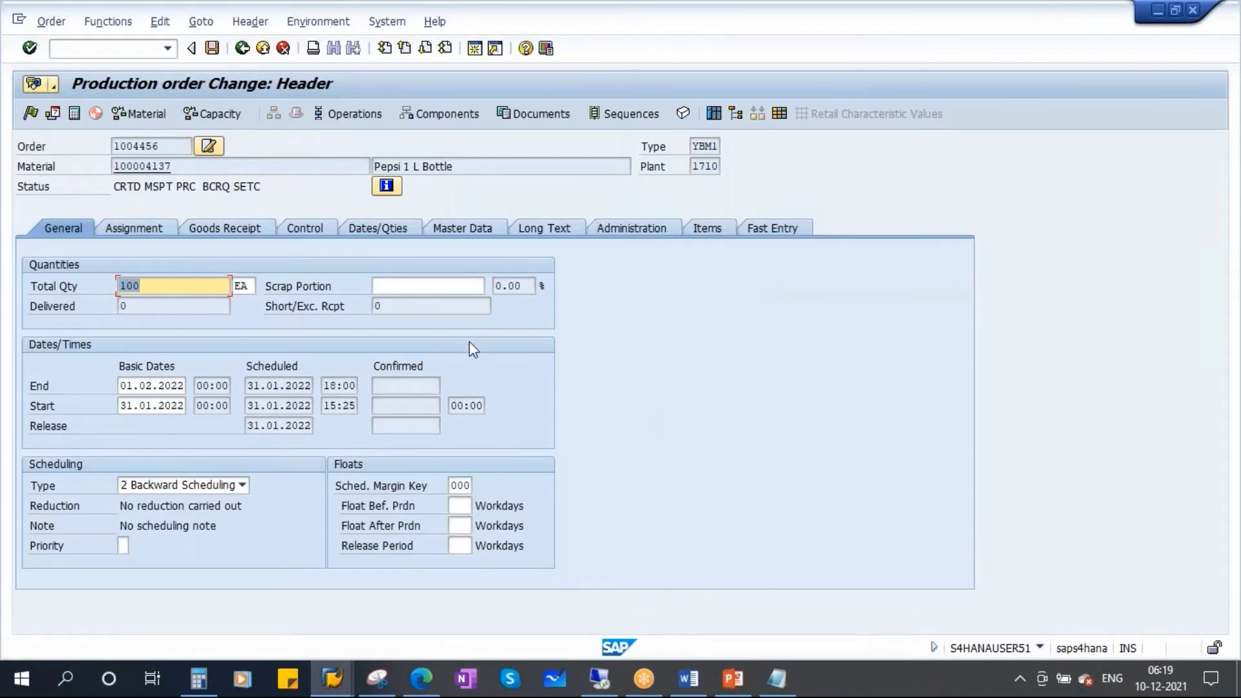
{"action": "left_click", "coordinate": [243, 48]}
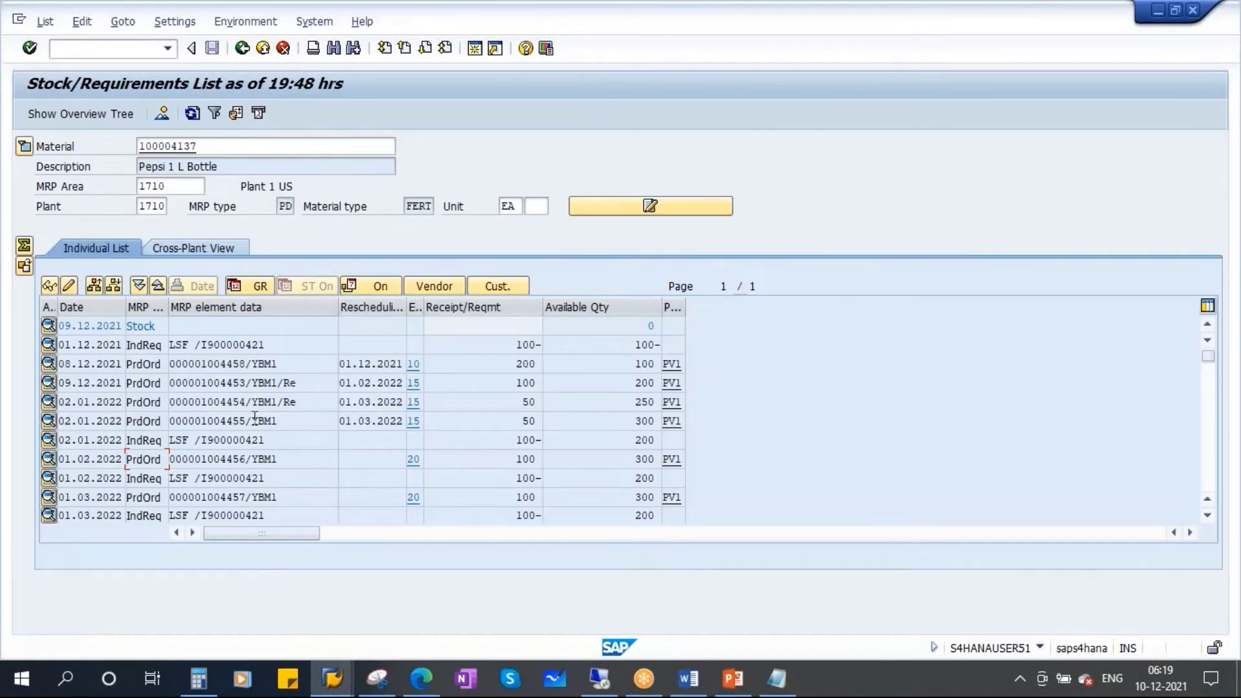
{"action": "left_click", "coordinate": [777, 679]}
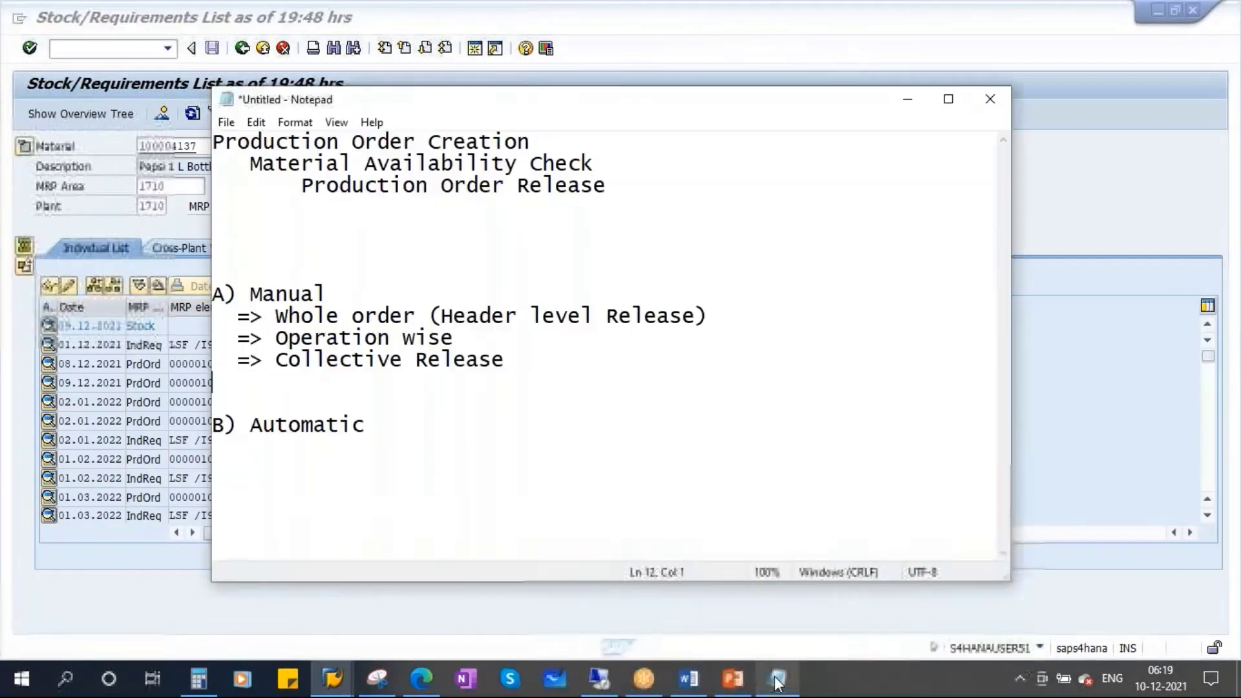
{"action": "left_click", "coordinate": [907, 99]}
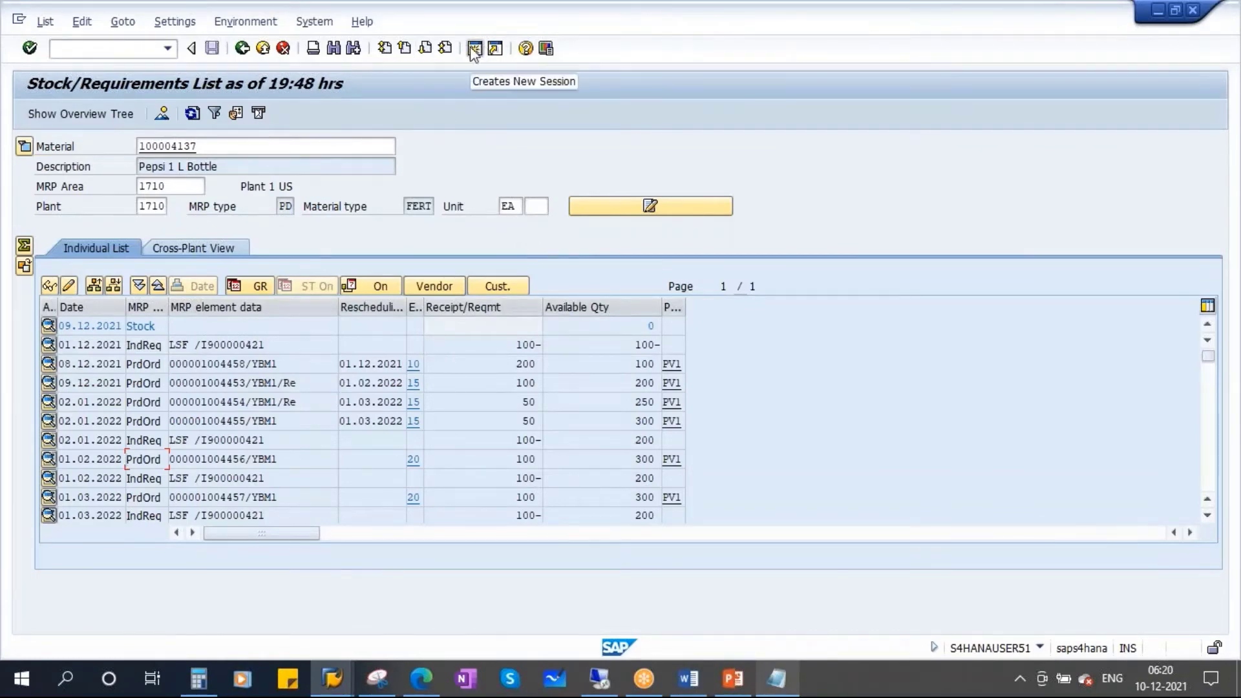
Create a new SAP session and start transaction COHV for mass processing of production orders.
{"action": "left_click", "coordinate": [475, 49]}
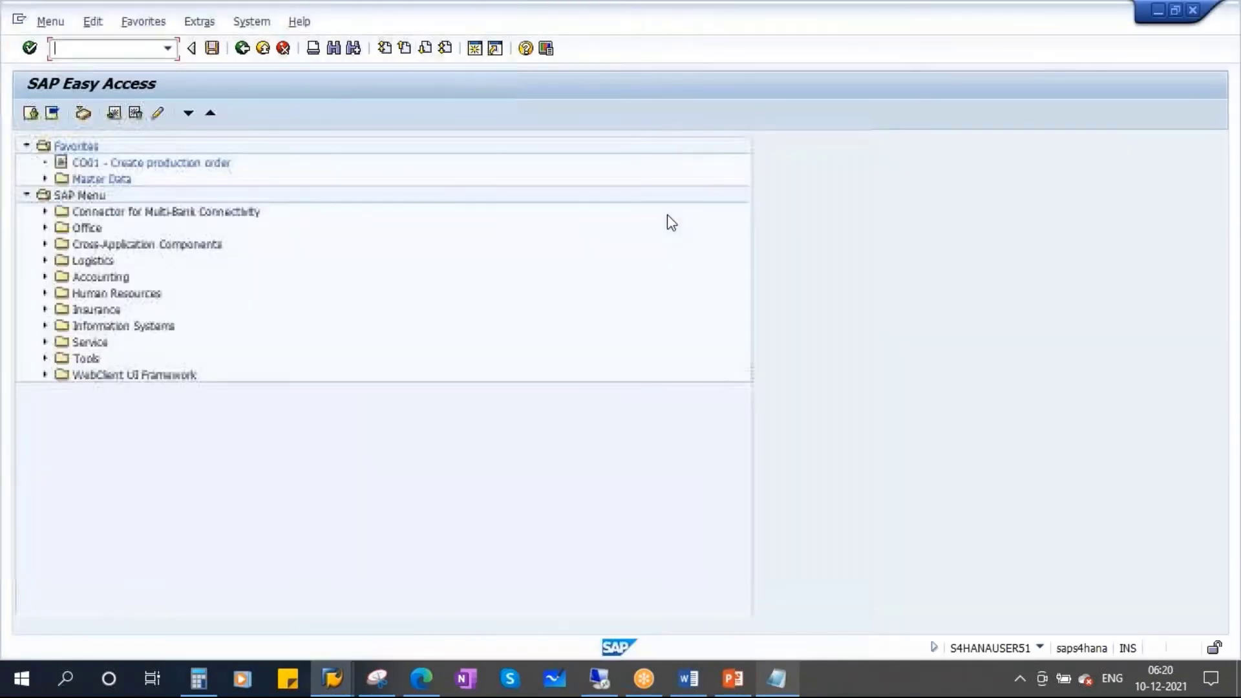
{"action": "left_click", "coordinate": [332, 679]}
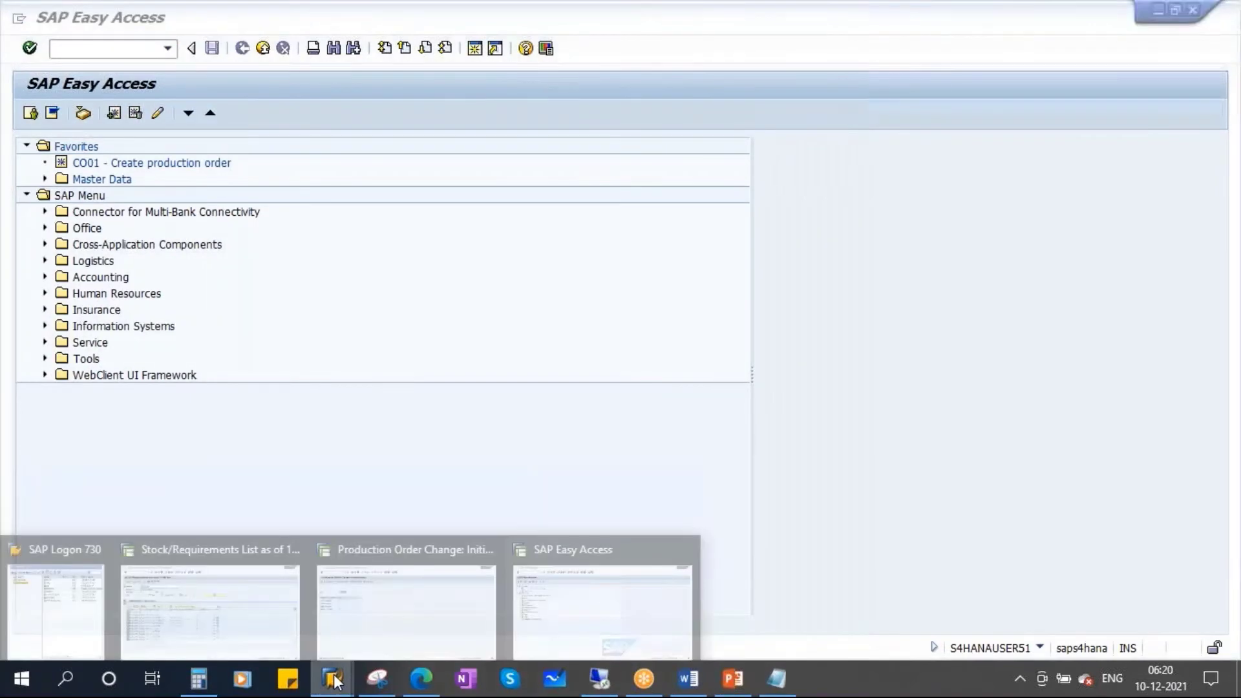
{"action": "left_click", "coordinate": [631, 574]}
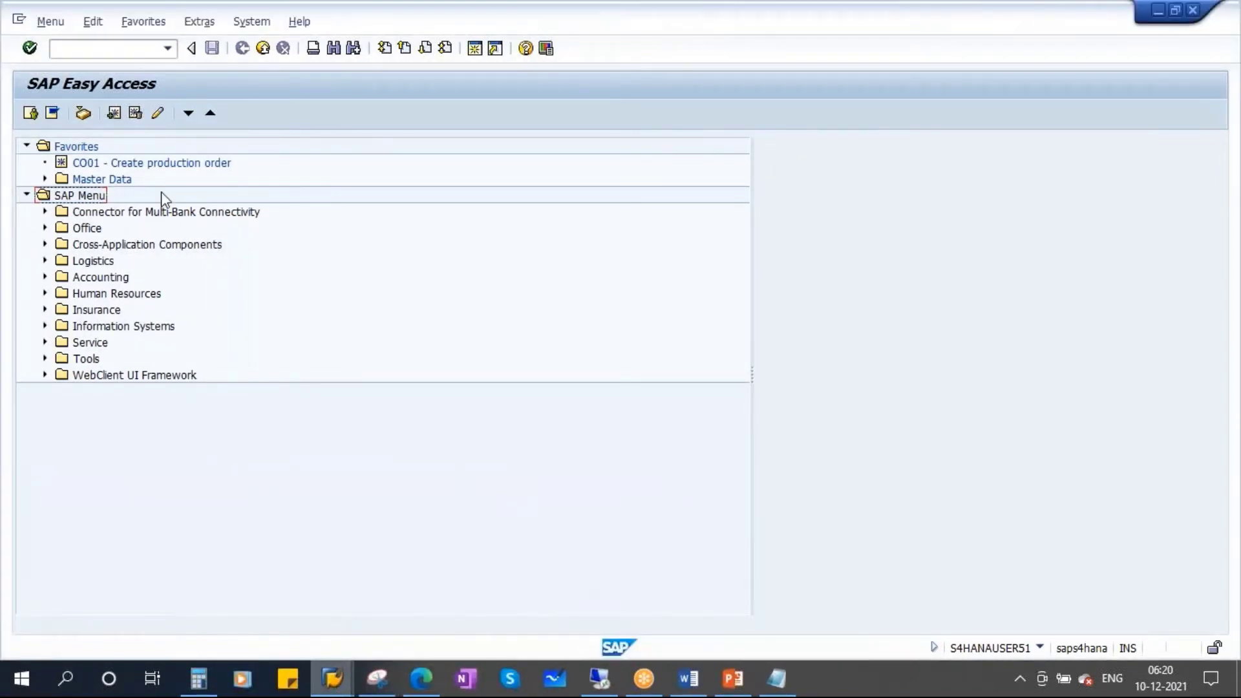
{"action": "left_click", "coordinate": [72, 50]}
{"action": "type", "text": "COHV"}
{"action": "key", "text": "Return"}
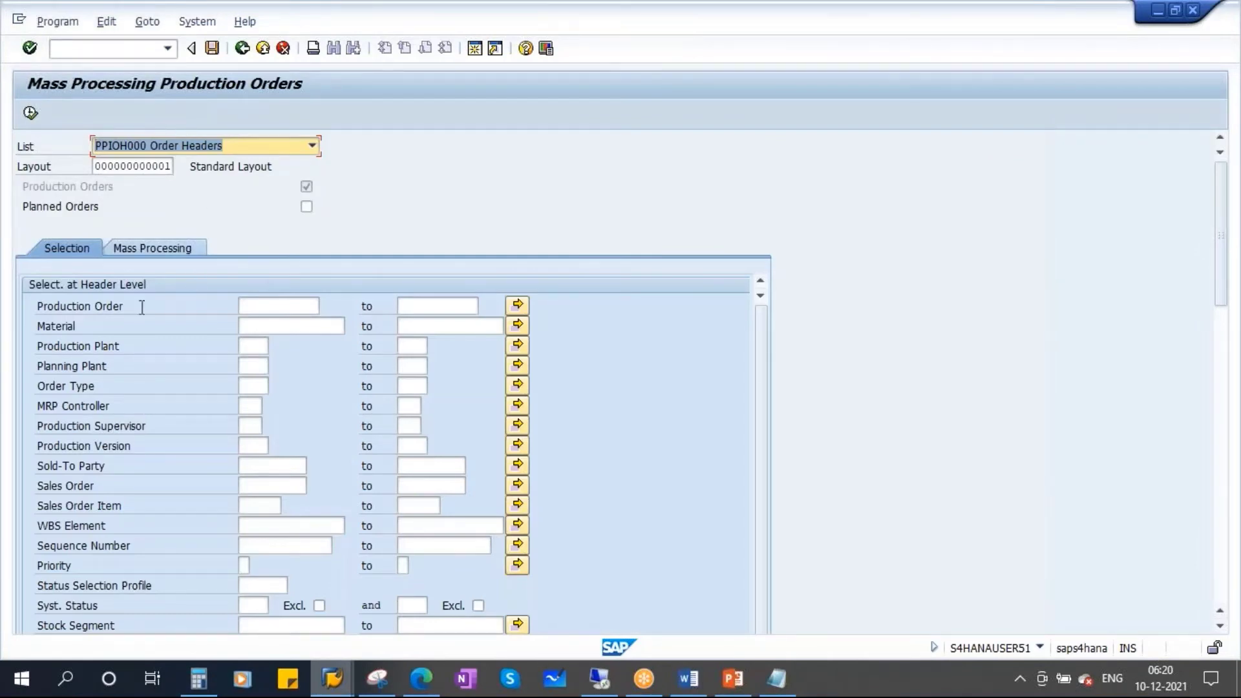
Restrict the order selection to material 100004137, copied from the Stock/Requirements List, and production plant 1710.
{"action": "left_click", "coordinate": [241, 331]}
{"action": "mouse_move", "coordinate": [377, 678]}
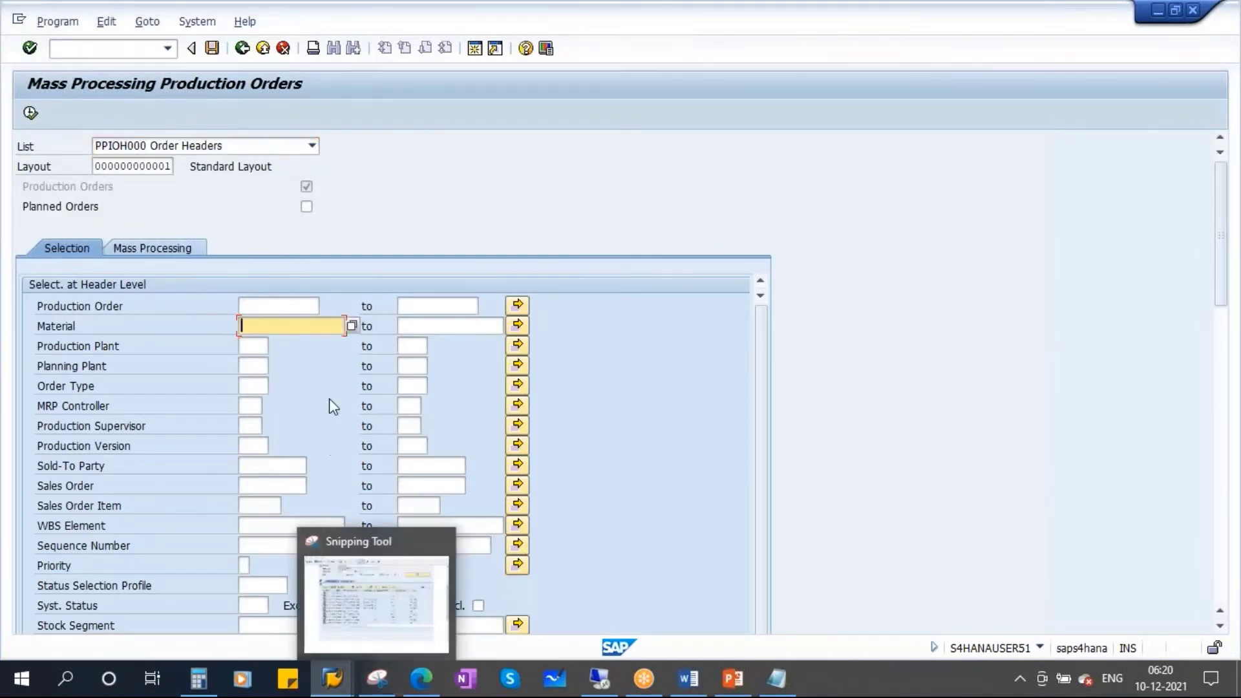
{"action": "left_click", "coordinate": [441, 542]}
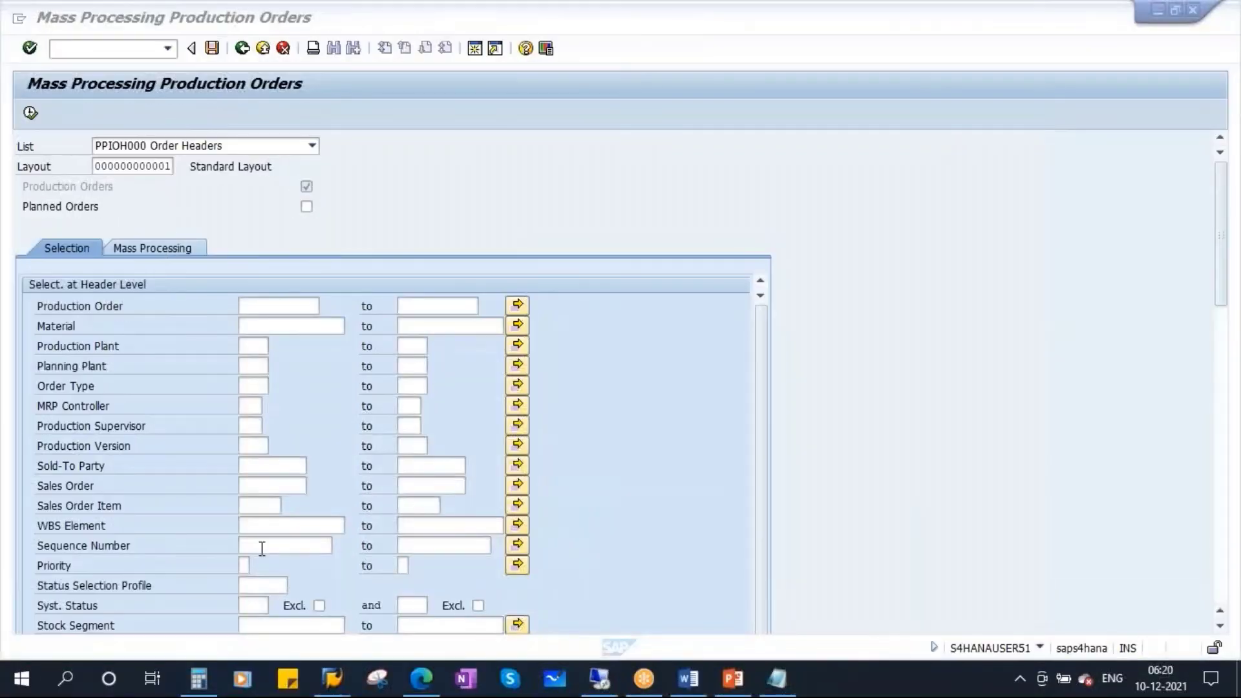
{"action": "mouse_move", "coordinate": [336, 687]}
{"action": "left_click", "coordinate": [210, 584]}
{"action": "key", "text": "ctrl+c"}
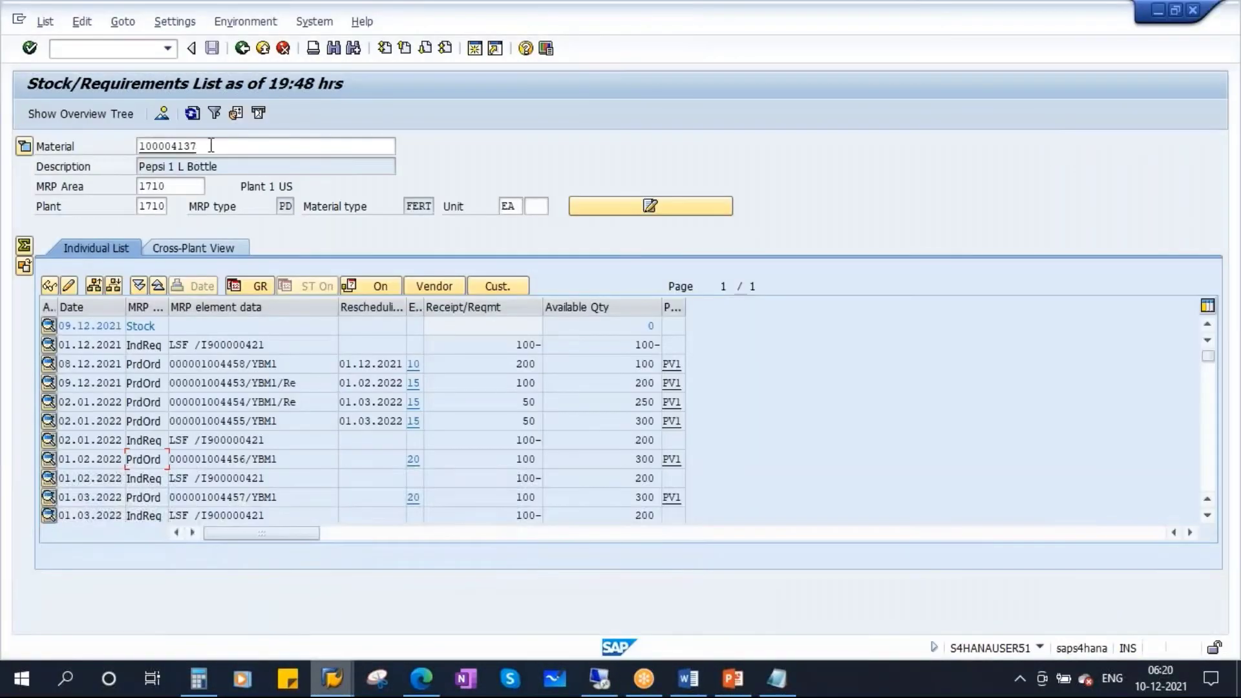
{"action": "key", "text": "Home"}
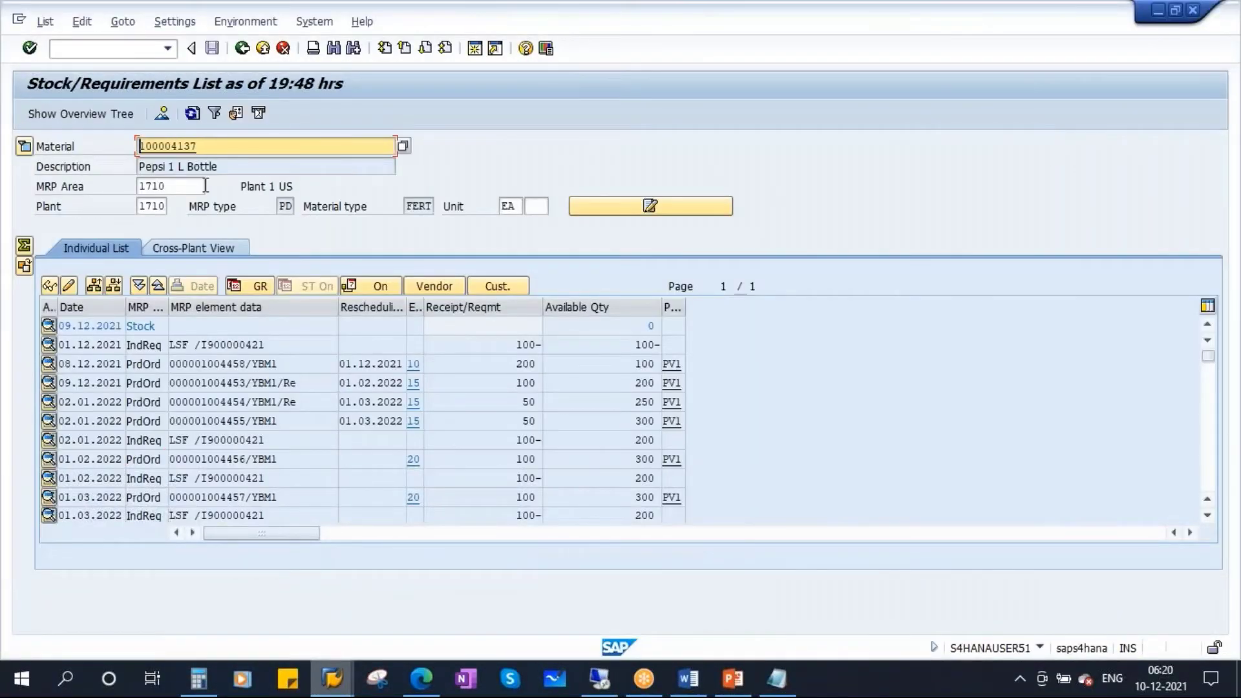
{"action": "key", "text": "alt+Tab"}
{"action": "key", "text": "ctrl+v"}
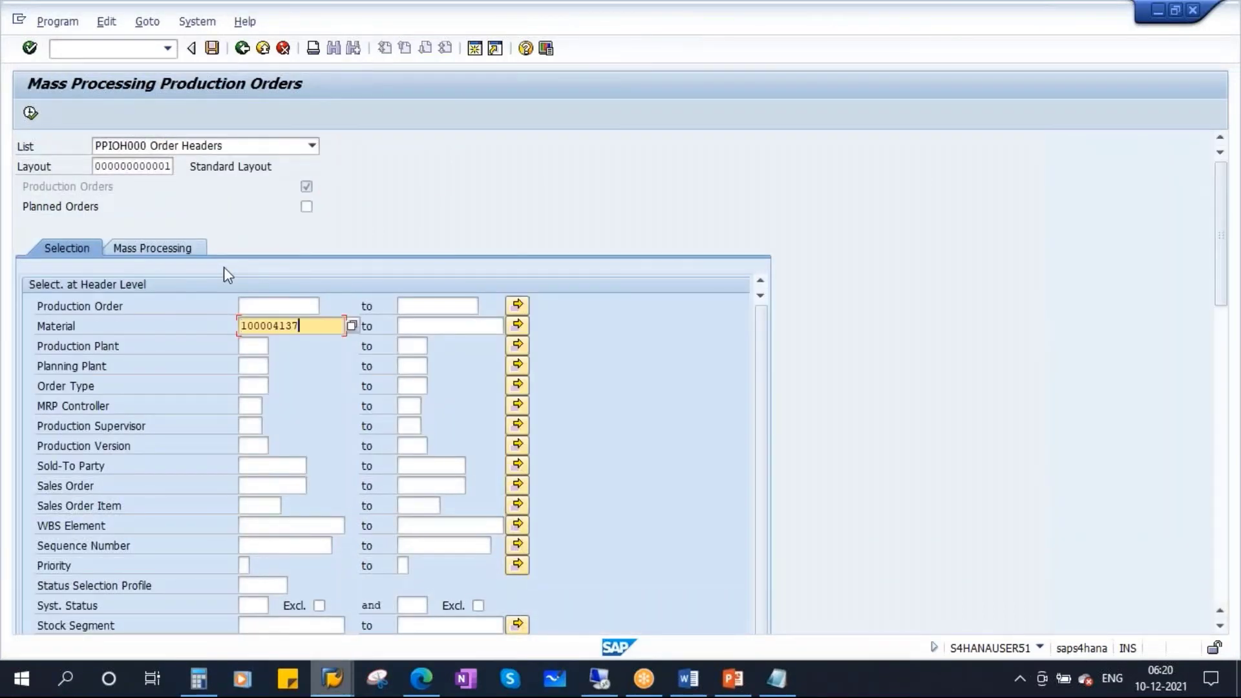
{"action": "left_click", "coordinate": [252, 348]}
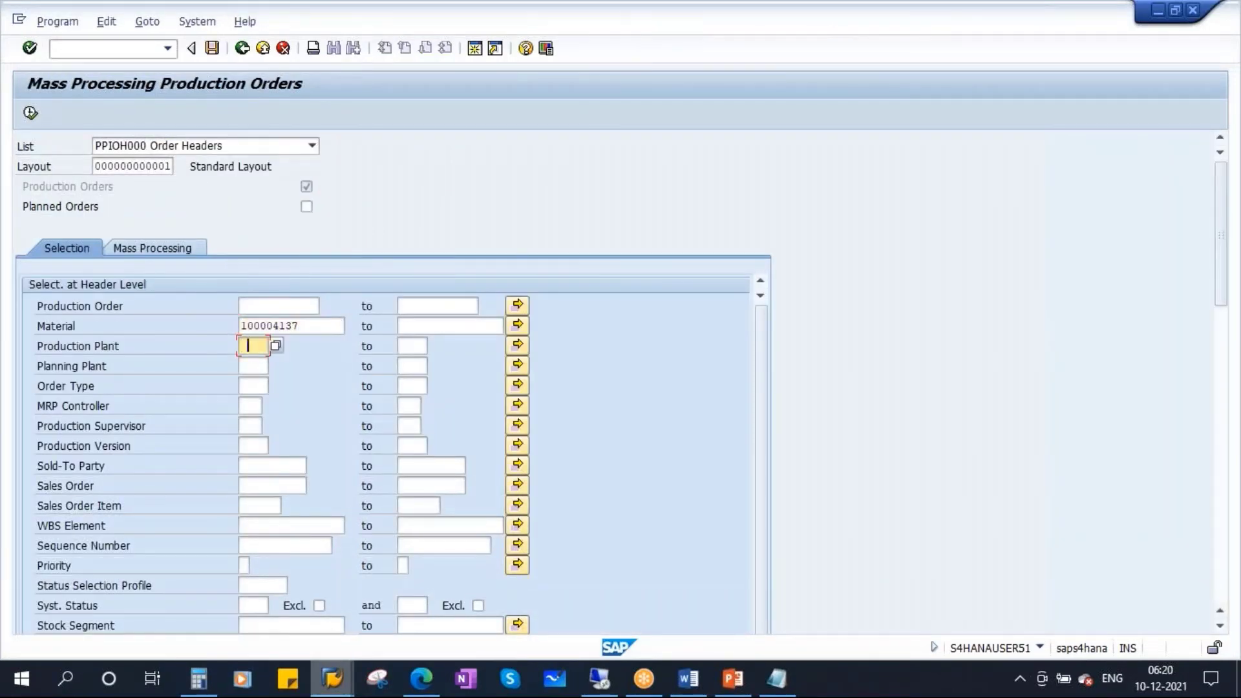
{"action": "type", "text": "1710"}
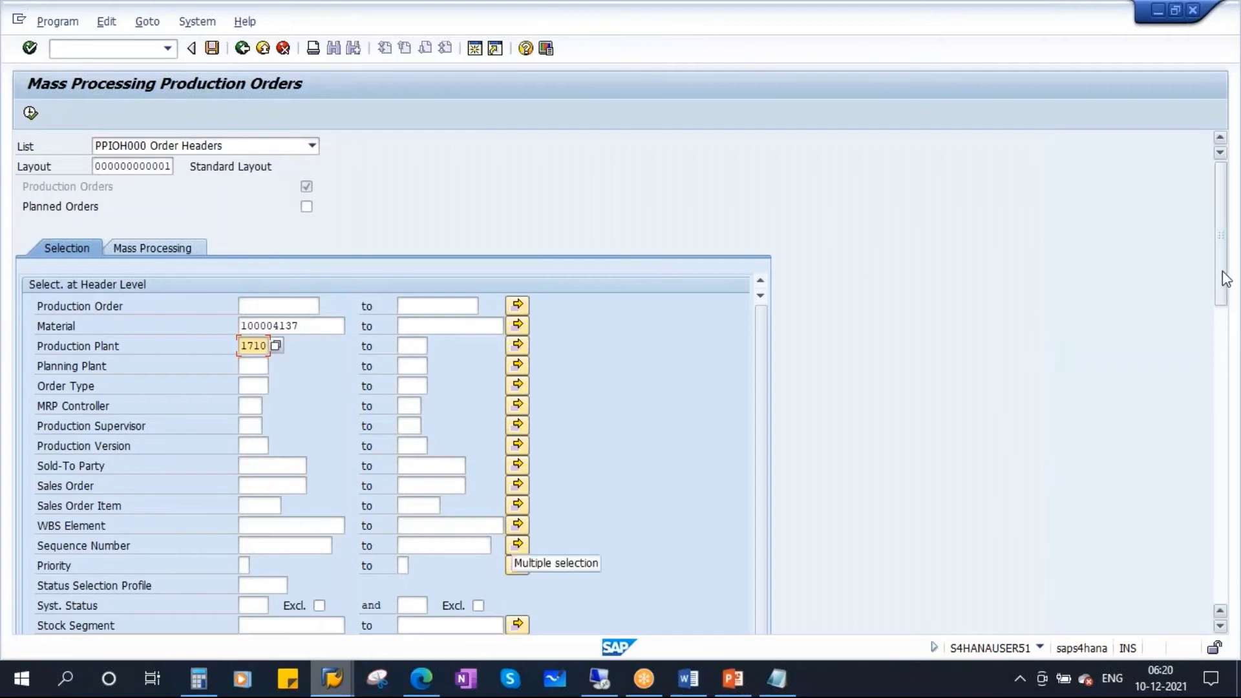
Set the system status selection to CRTD (Created) from the list of possible statuses.
{"action": "scroll", "coordinate": [301, 490], "scroll_direction": "down", "scroll_amount": 4}
{"action": "left_click", "coordinate": [255, 482]}
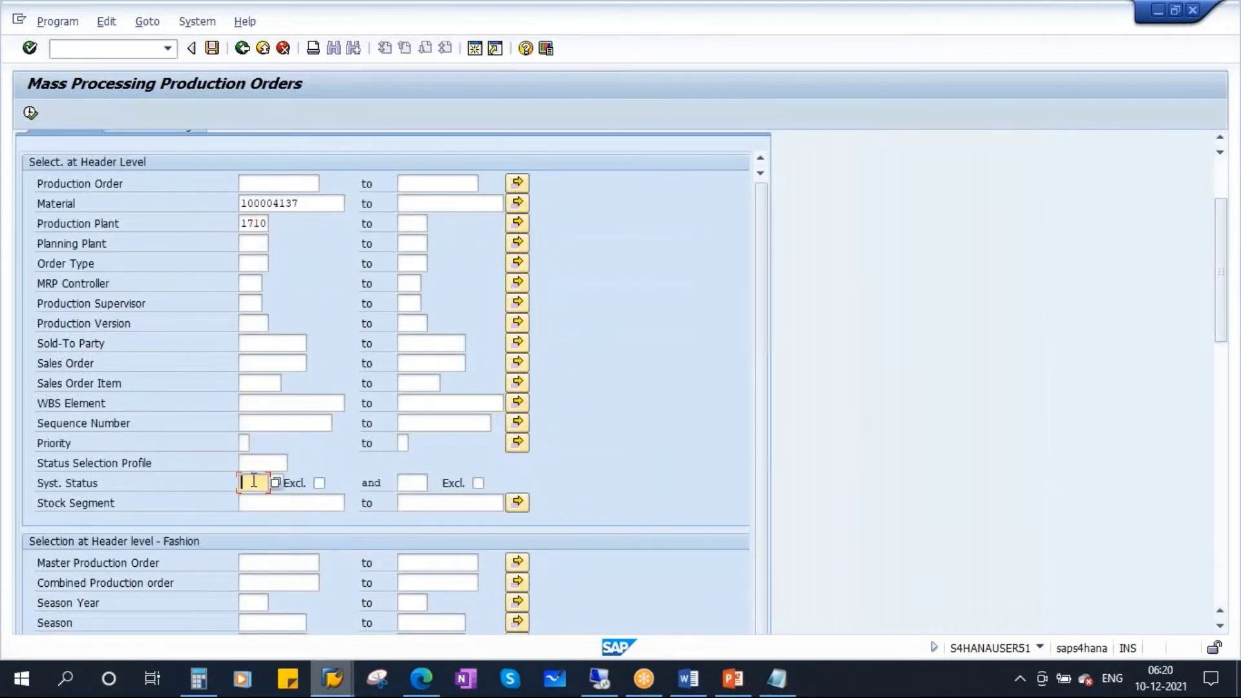
{"action": "key", "text": "BackSpace"}
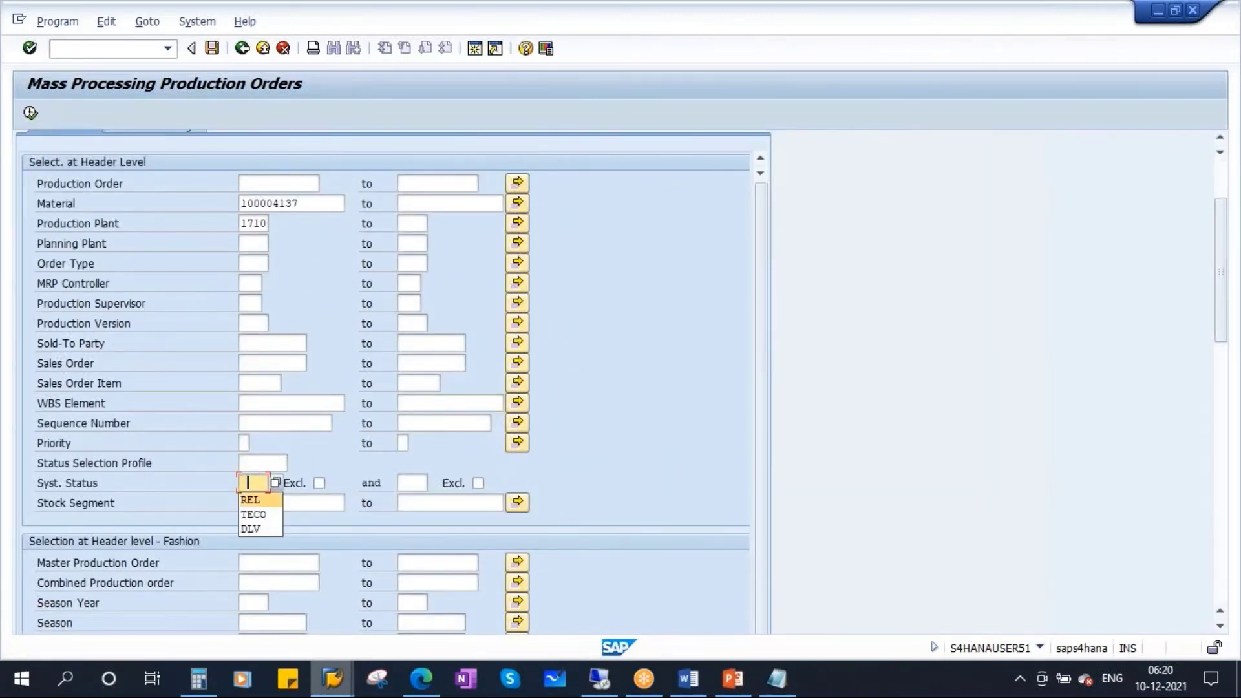
{"action": "left_click", "coordinate": [276, 484]}
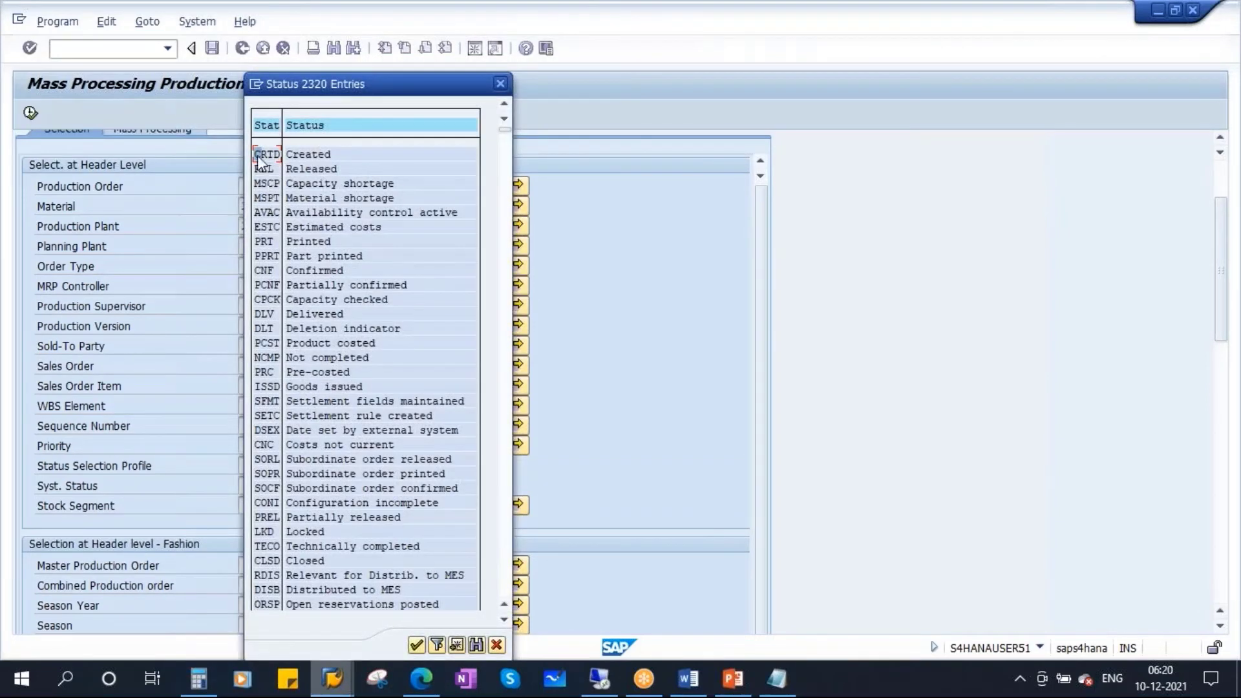
{"action": "double_click", "coordinate": [261, 155]}
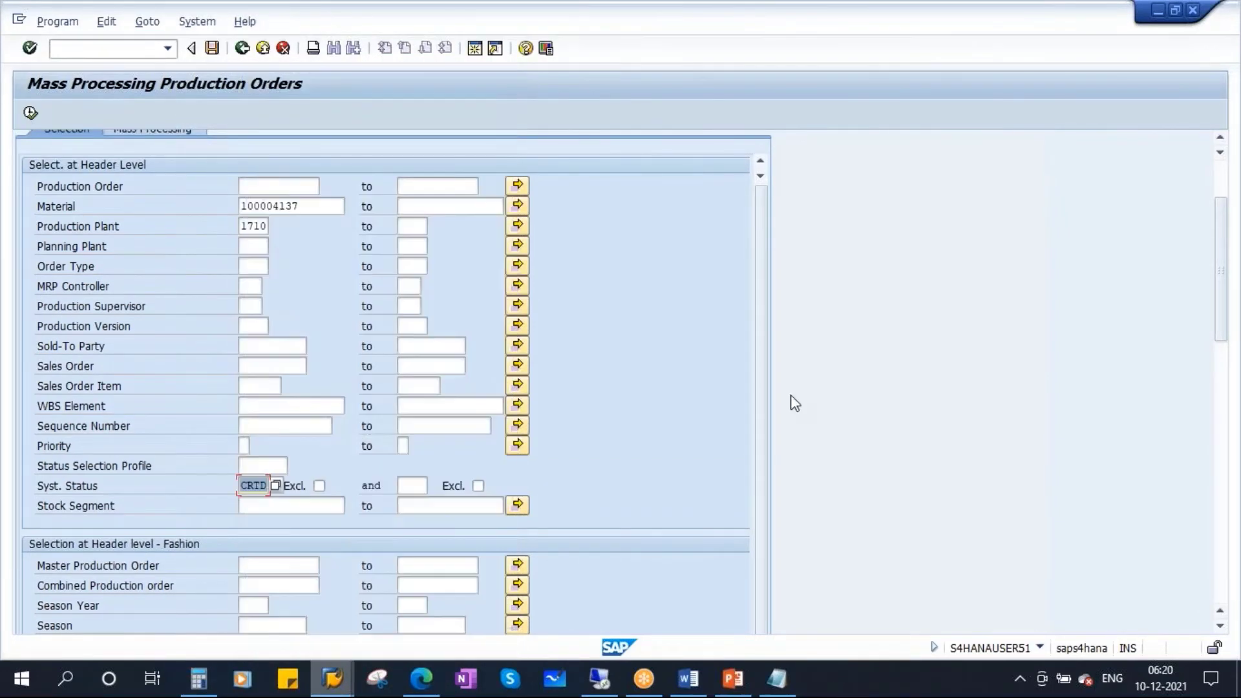
Set the mass processing function to 130 Release and execute the order selection.
{"action": "left_click_drag", "start_coordinate": [1221, 303], "coordinate": [1220, 268]}
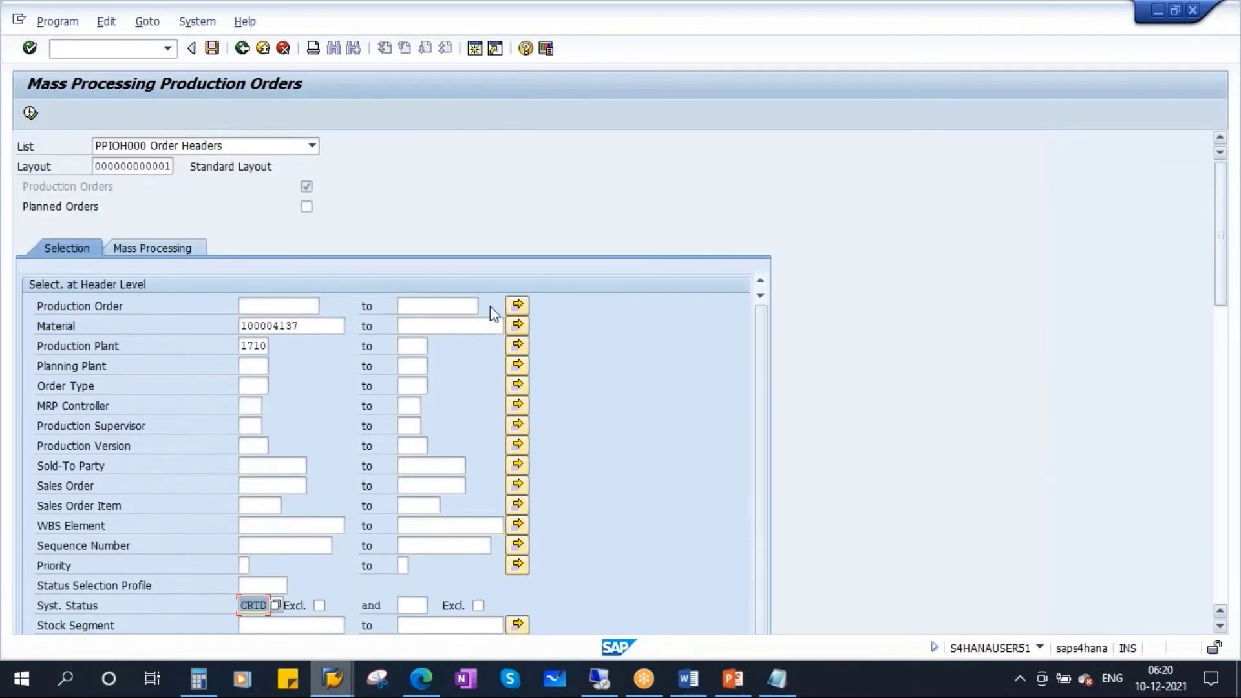
{"action": "left_click", "coordinate": [156, 248]}
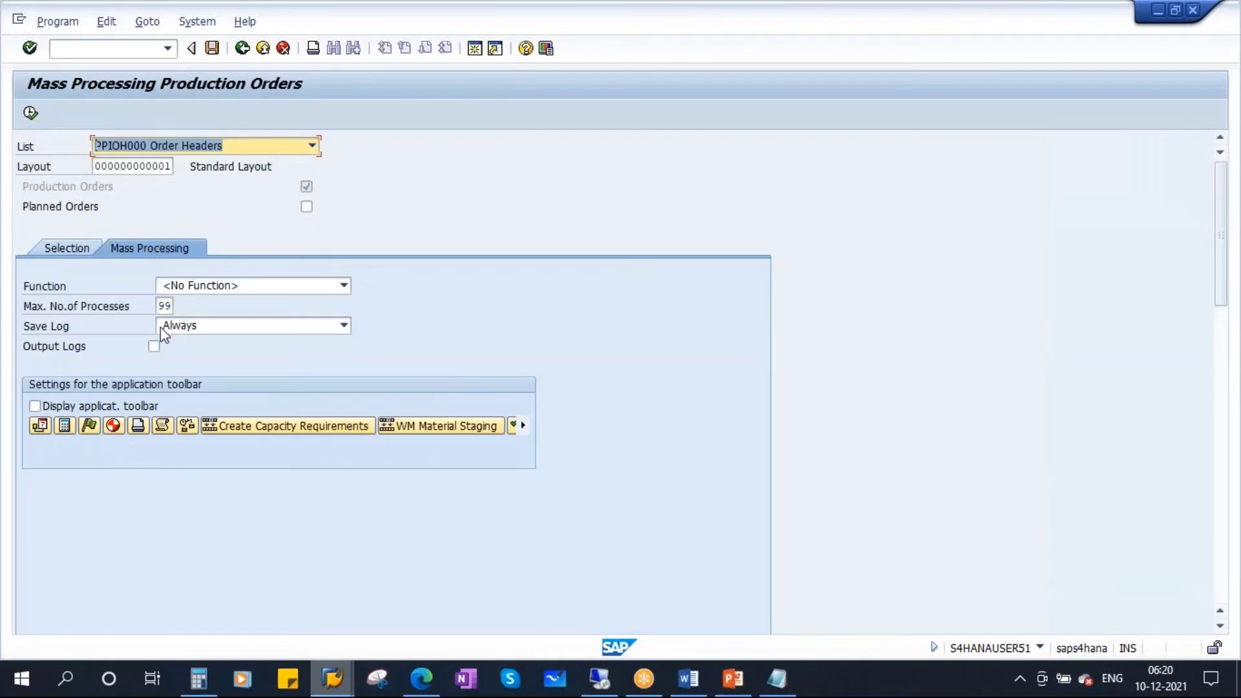
{"action": "left_click", "coordinate": [344, 287]}
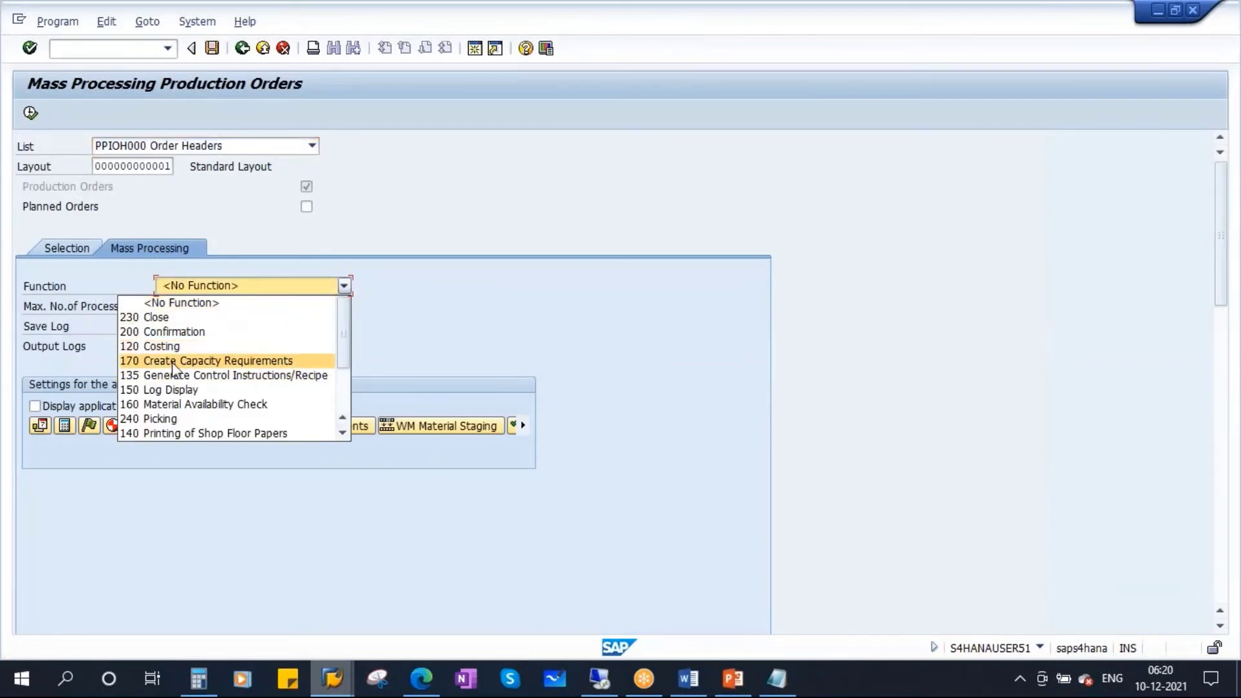
{"action": "scroll", "coordinate": [169, 401], "scroll_direction": "down", "scroll_amount": 2}
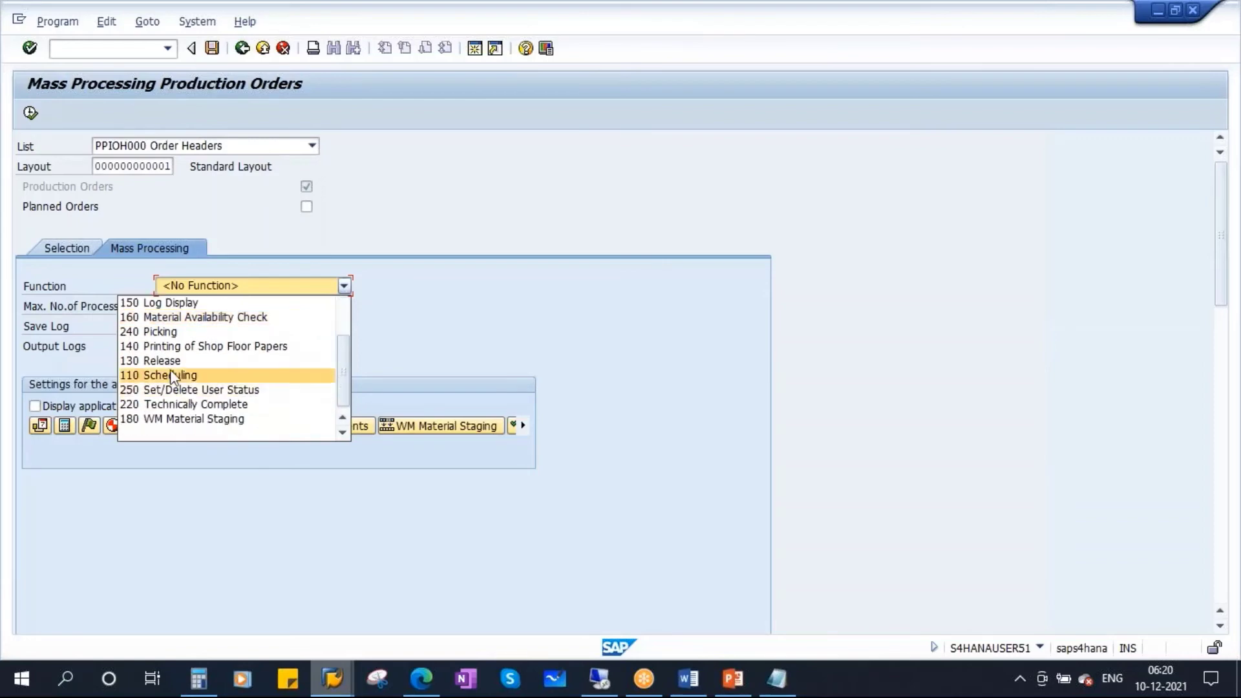
{"action": "left_click", "coordinate": [170, 364]}
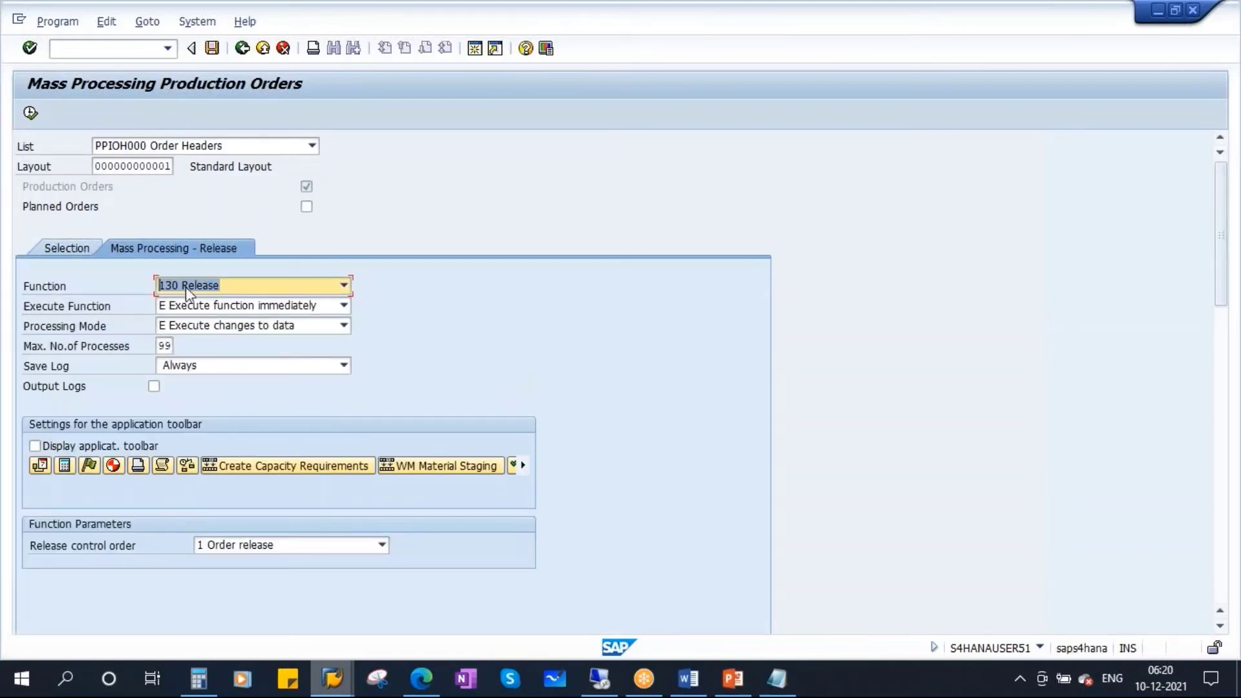
{"action": "left_click", "coordinate": [31, 113]}
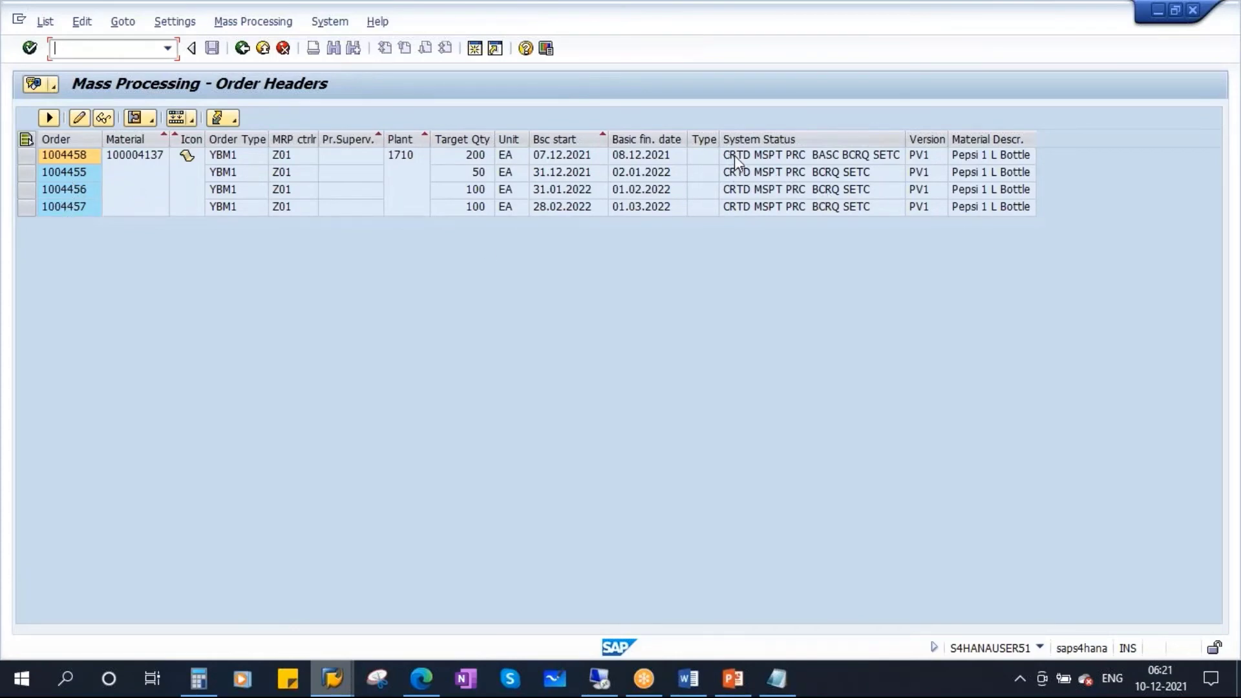
Check the system status of the listed orders, select them all and execute mass processing to release them.
{"action": "left_click", "coordinate": [755, 139]}
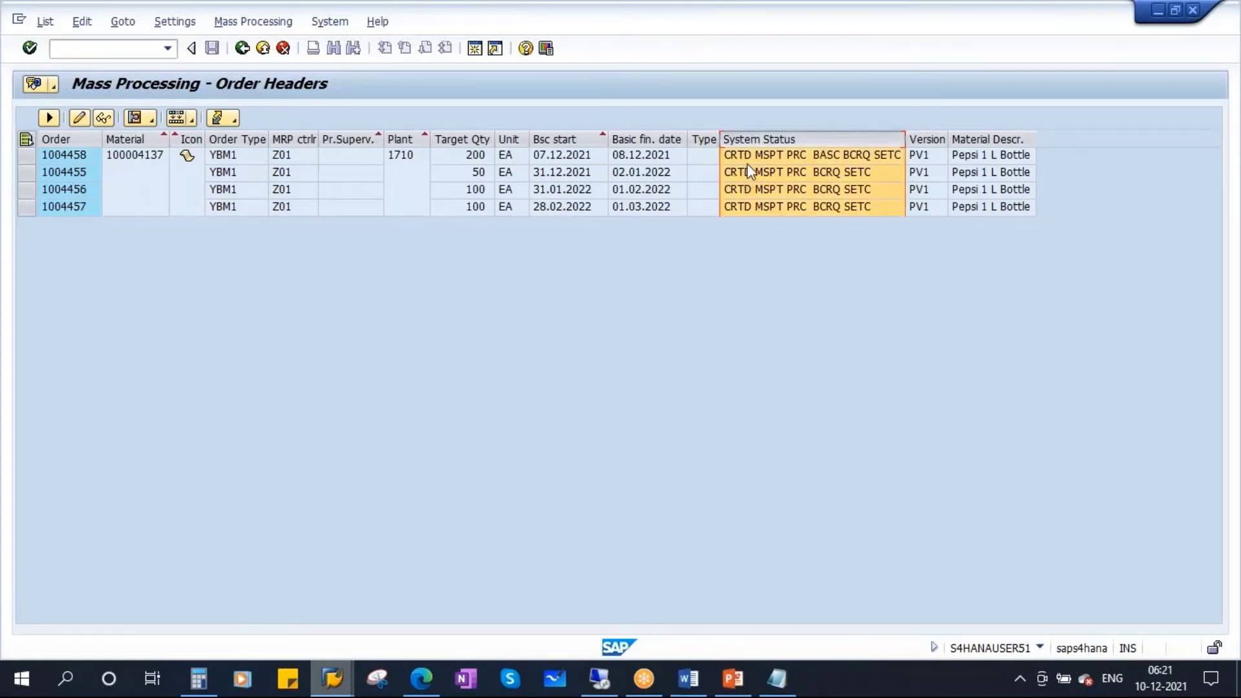
{"action": "left_click", "coordinate": [72, 157]}
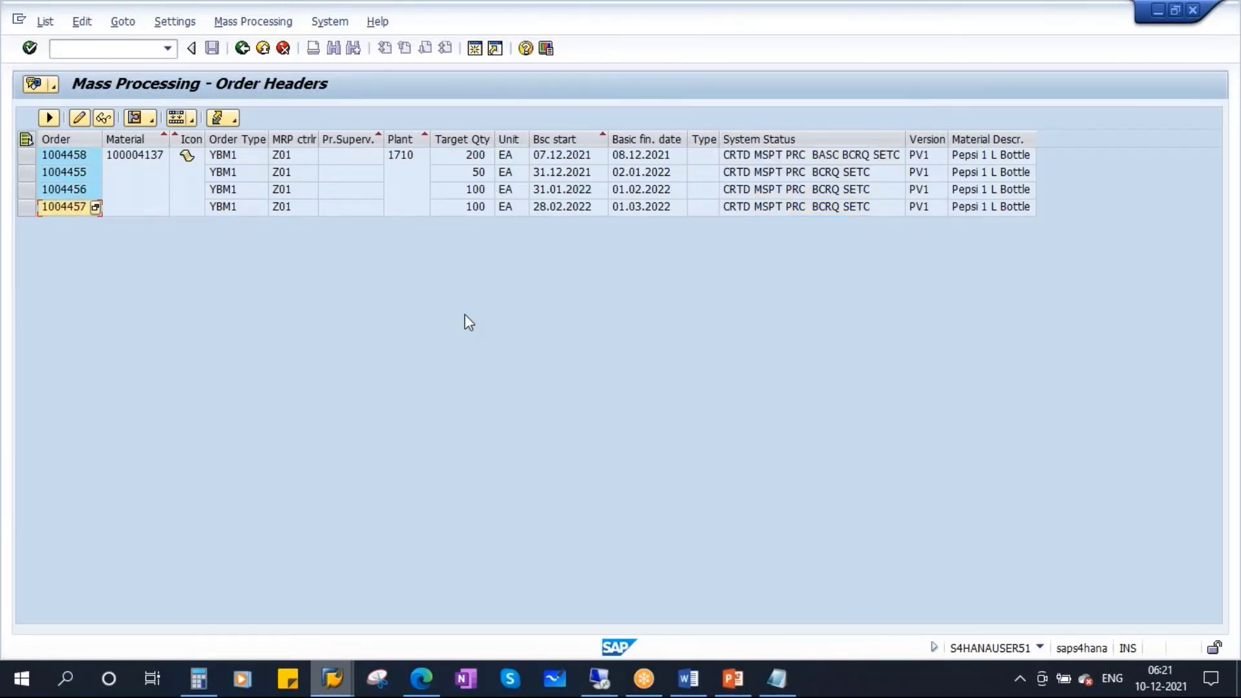
{"action": "left_click", "coordinate": [24, 142]}
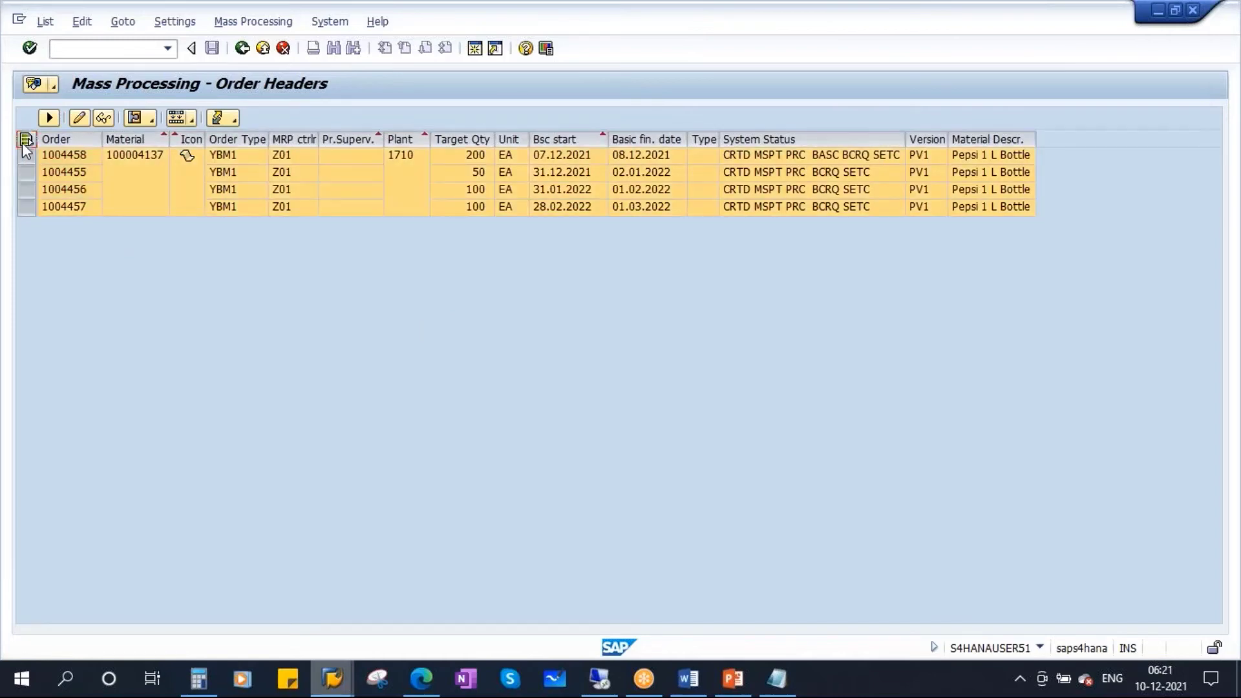
{"action": "left_click", "coordinate": [243, 23]}
{"action": "left_click", "coordinate": [249, 46]}
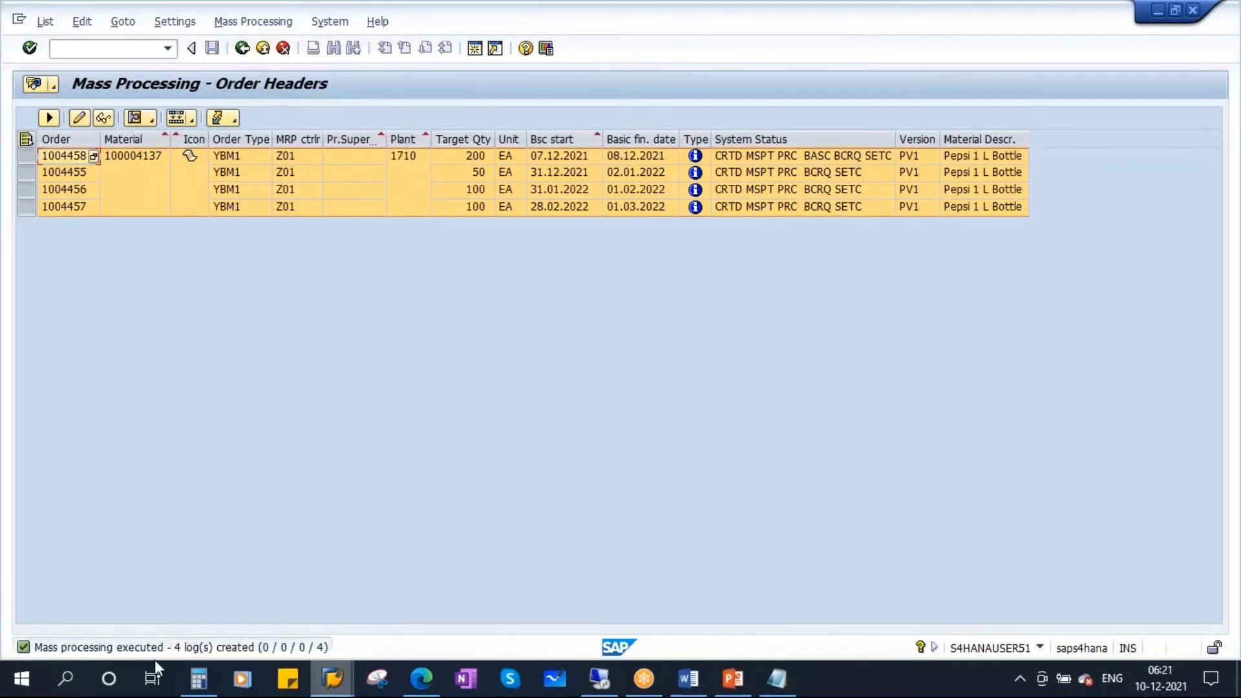
Close the Production Order Change session and refresh the Stock/Requirements List for material 100004137.
{"action": "left_click", "coordinate": [332, 677]}
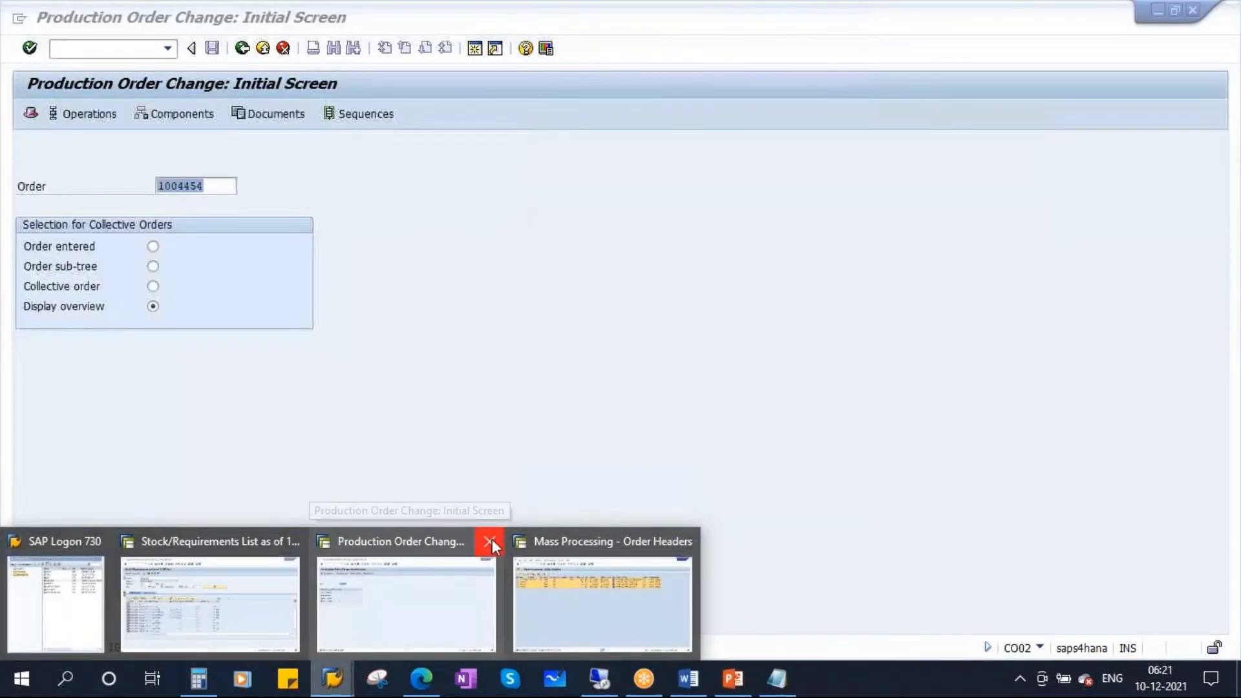
{"action": "left_click", "coordinate": [491, 540]}
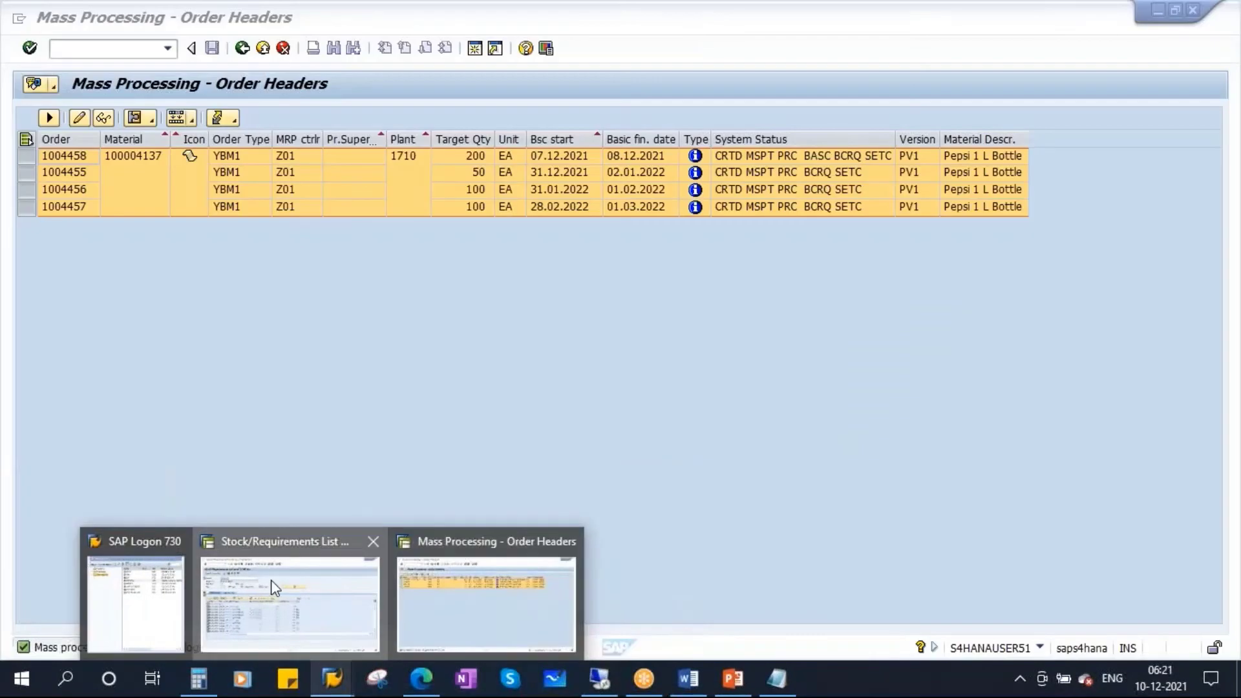
{"action": "left_click", "coordinate": [270, 580]}
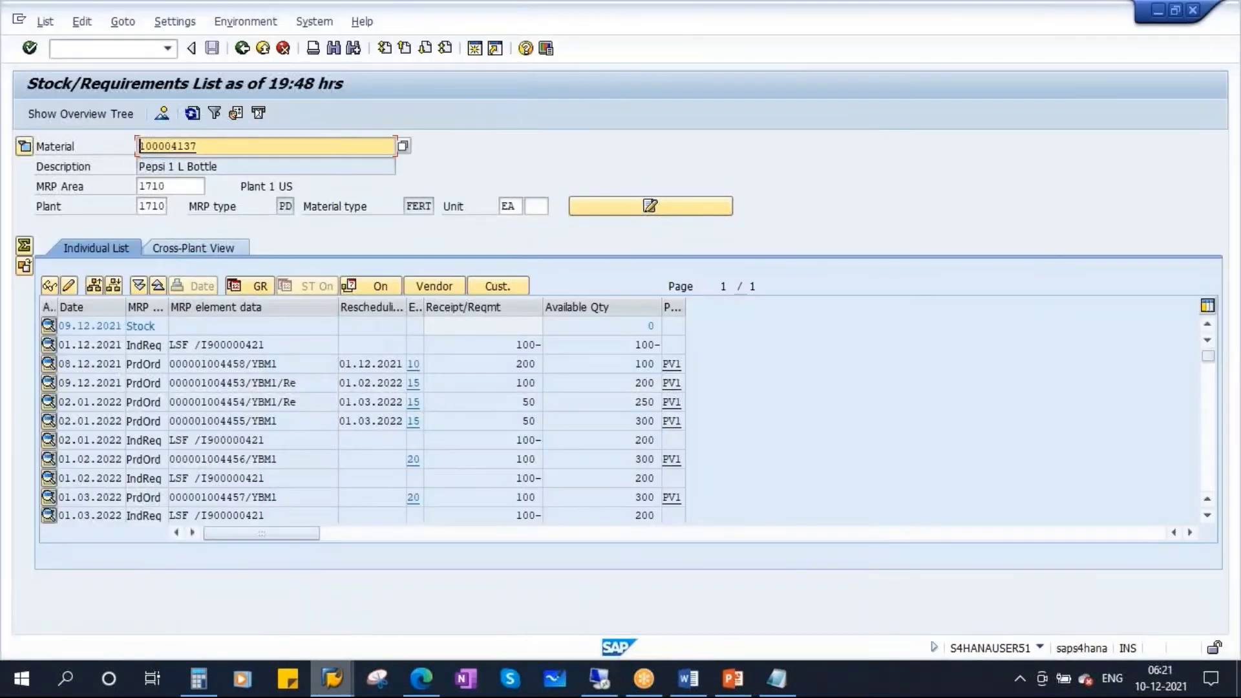
{"action": "left_click", "coordinate": [193, 114]}
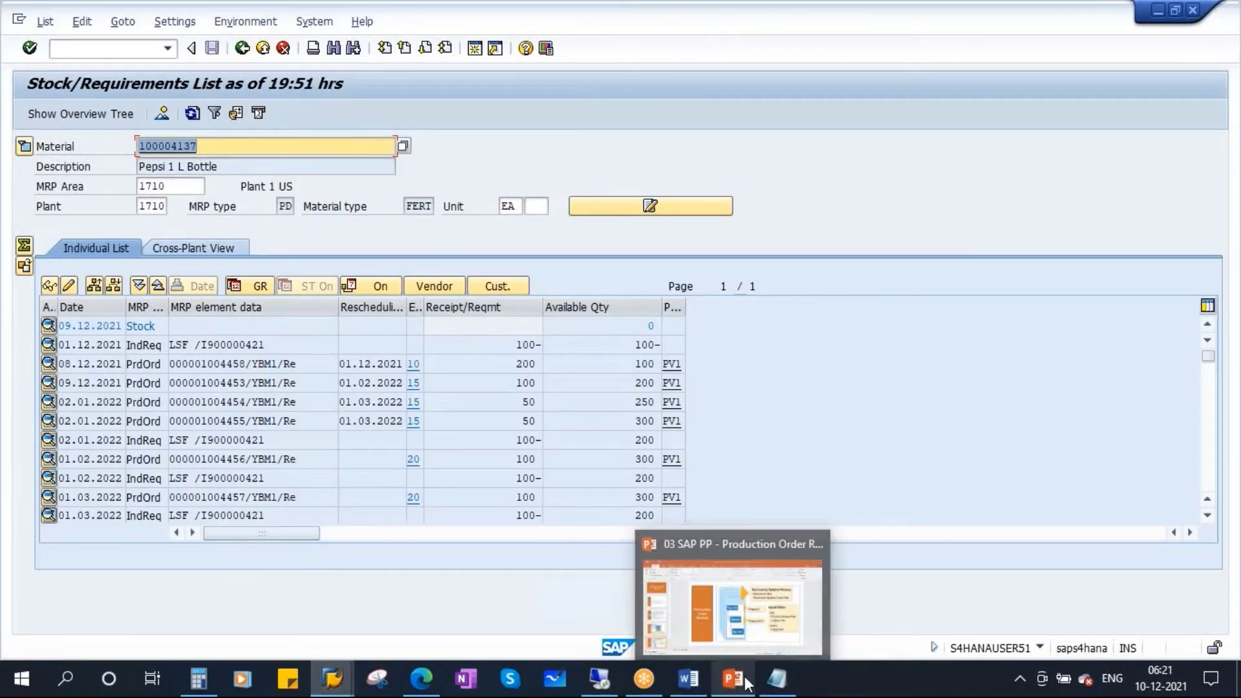
Add "- COHV" after Collective Release in the Notepad notes, highlight the Manual heading and minimise the notes.
{"action": "left_click", "coordinate": [778, 686]}
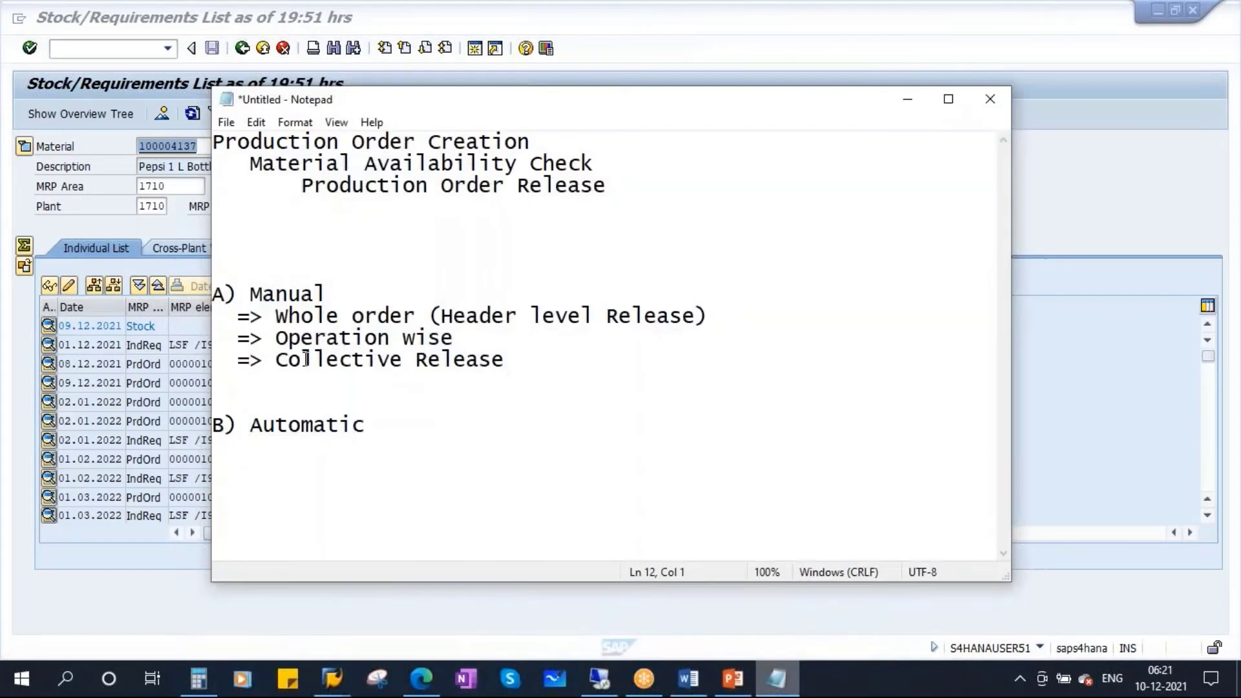
{"action": "left_click_drag", "start_coordinate": [288, 360], "coordinate": [495, 362]}
{"action": "left_click", "coordinate": [526, 364]}
{"action": "type", "text": "-"}
{"action": "key", "text": "Caps_Lock"}
{"action": "key", "text": "Caps_Lock"}
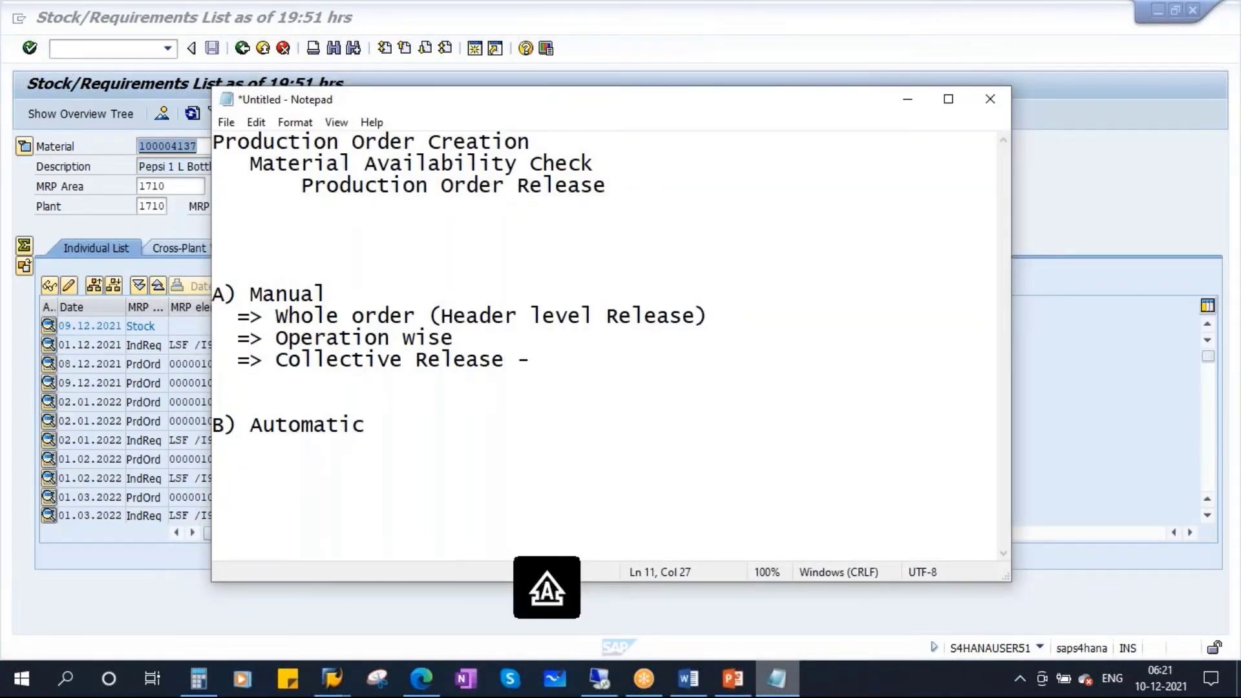
{"action": "type", "text": "COHV"}
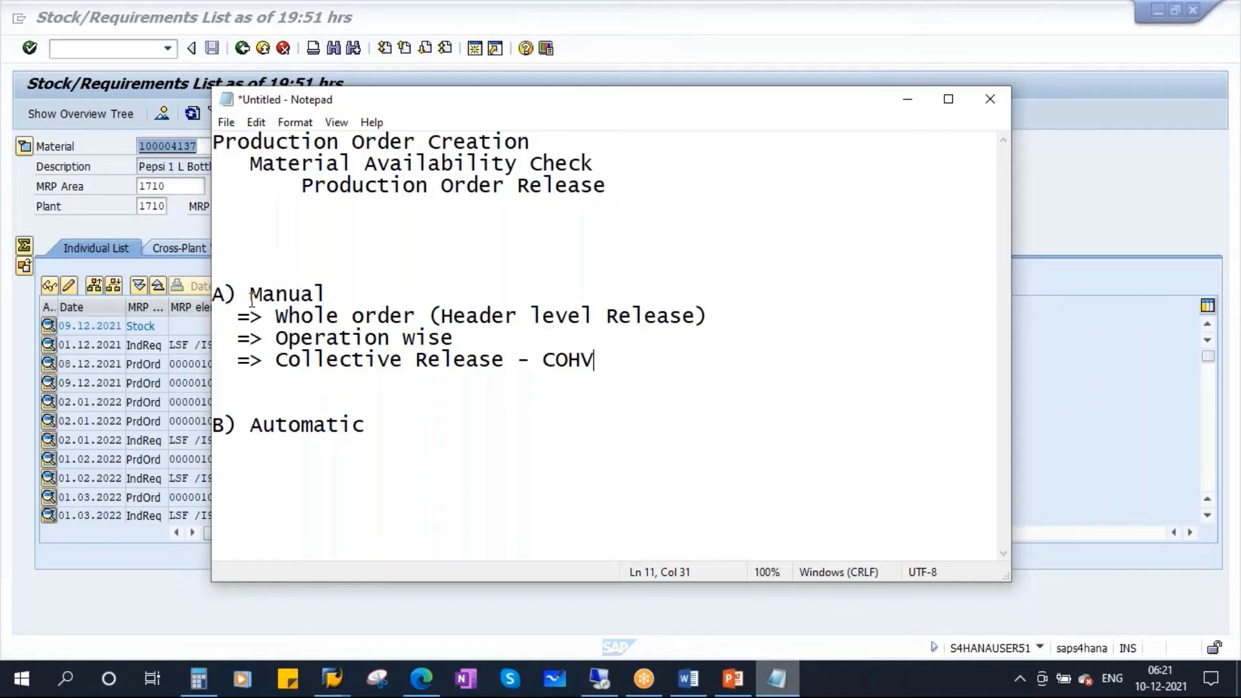
{"action": "left_click_drag", "start_coordinate": [251, 298], "coordinate": [328, 297]}
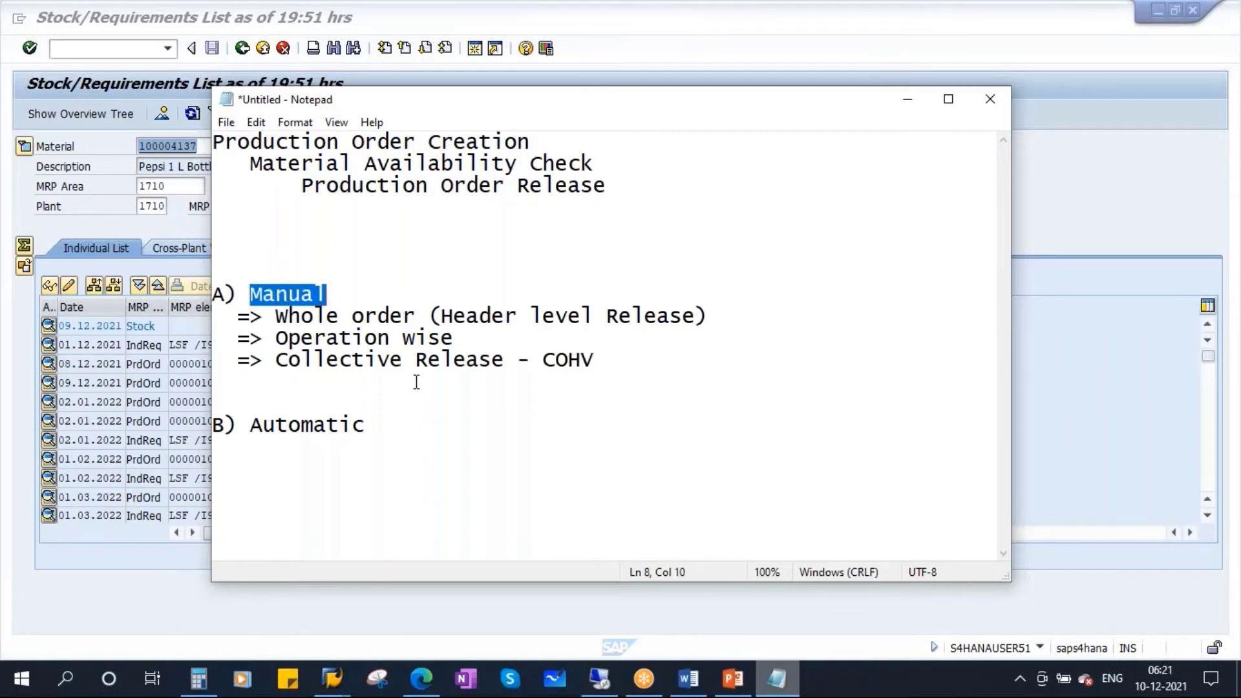
{"action": "left_click", "coordinate": [908, 98]}
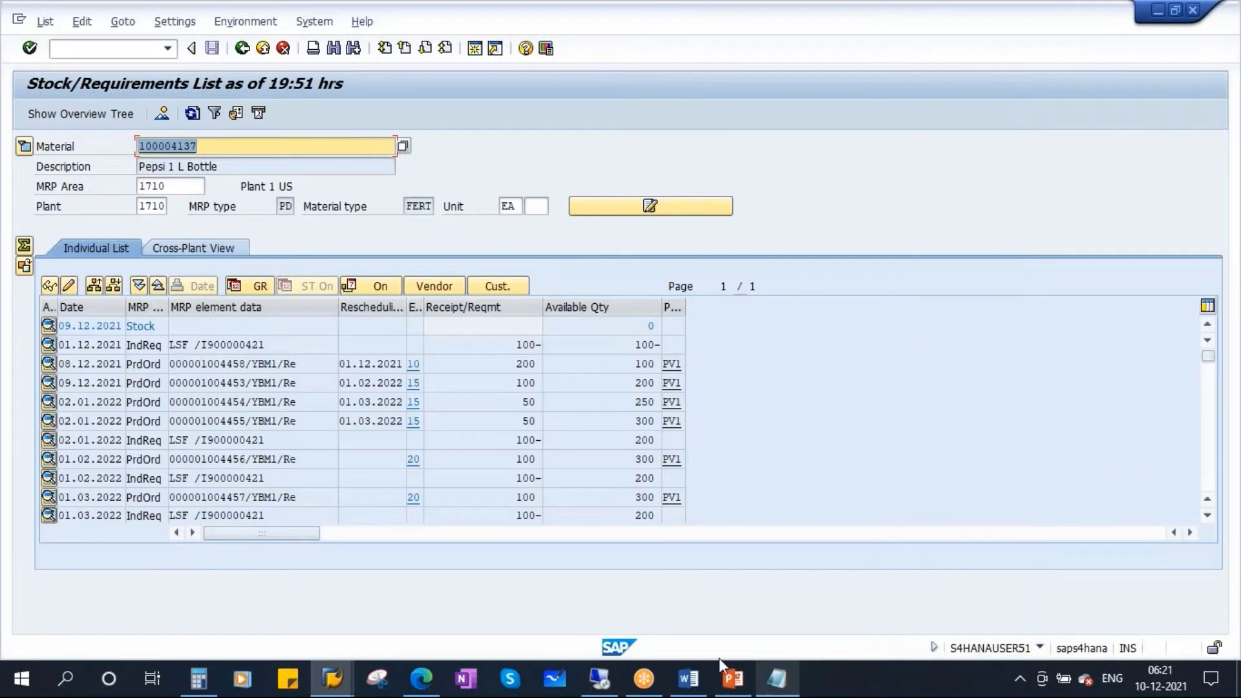
Switch to the PowerPoint presentation and show slide 6 on the Production Scheduling Profile.
{"action": "left_click", "coordinate": [730, 677]}
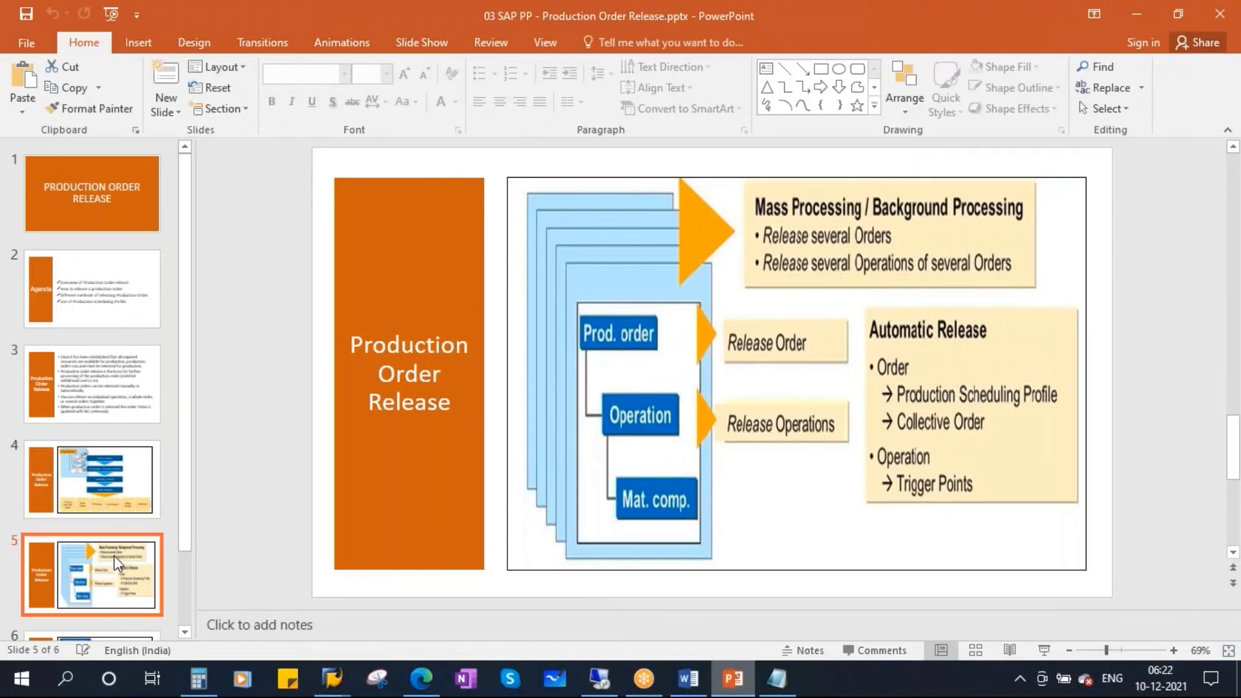
{"action": "scroll", "coordinate": [104, 561], "scroll_direction": "down", "scroll_amount": 2}
{"action": "left_click", "coordinate": [88, 608]}
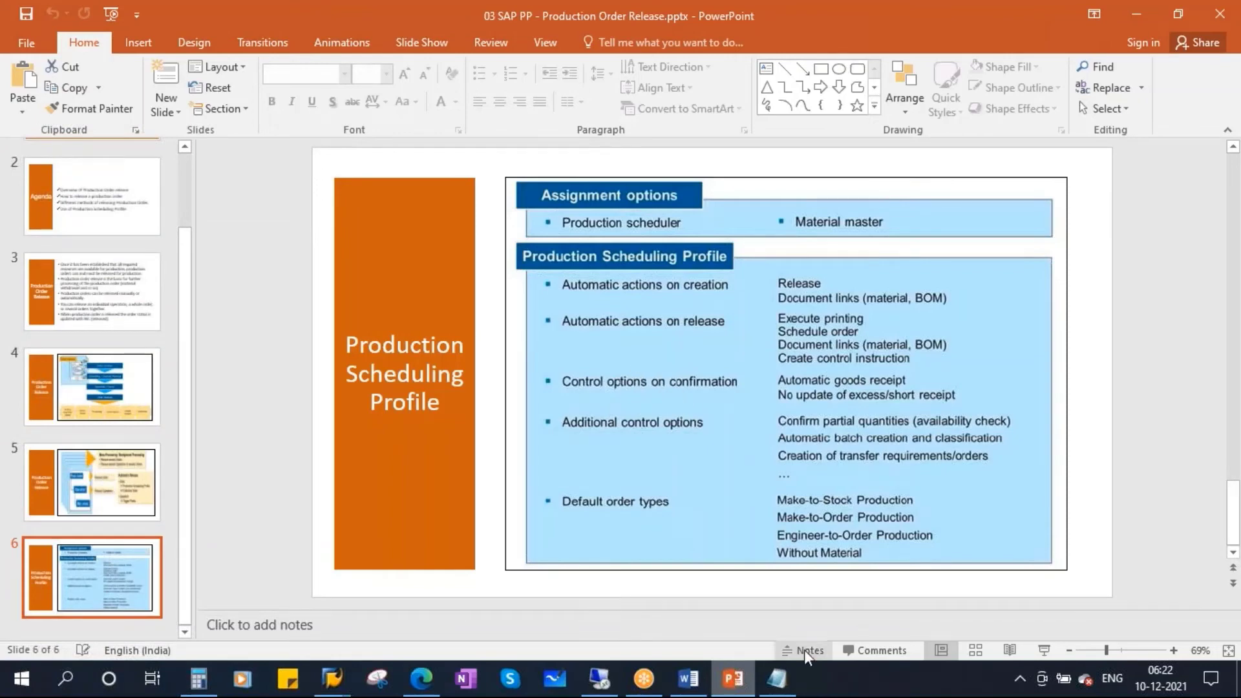
Add the line "=> Release during creation" under B) Automatic in the Notepad notes.
{"action": "left_click", "coordinate": [777, 679]}
{"action": "left_click", "coordinate": [381, 428]}
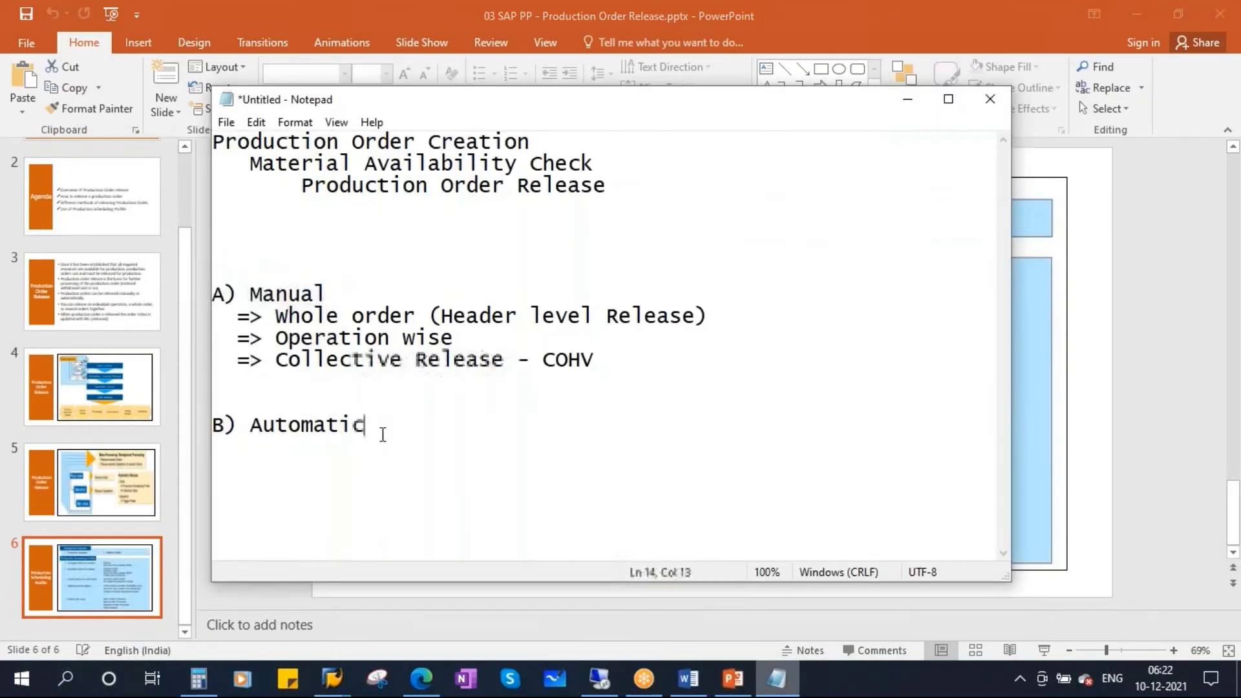
{"action": "key", "text": "Return"}
{"action": "type", "text": "="}
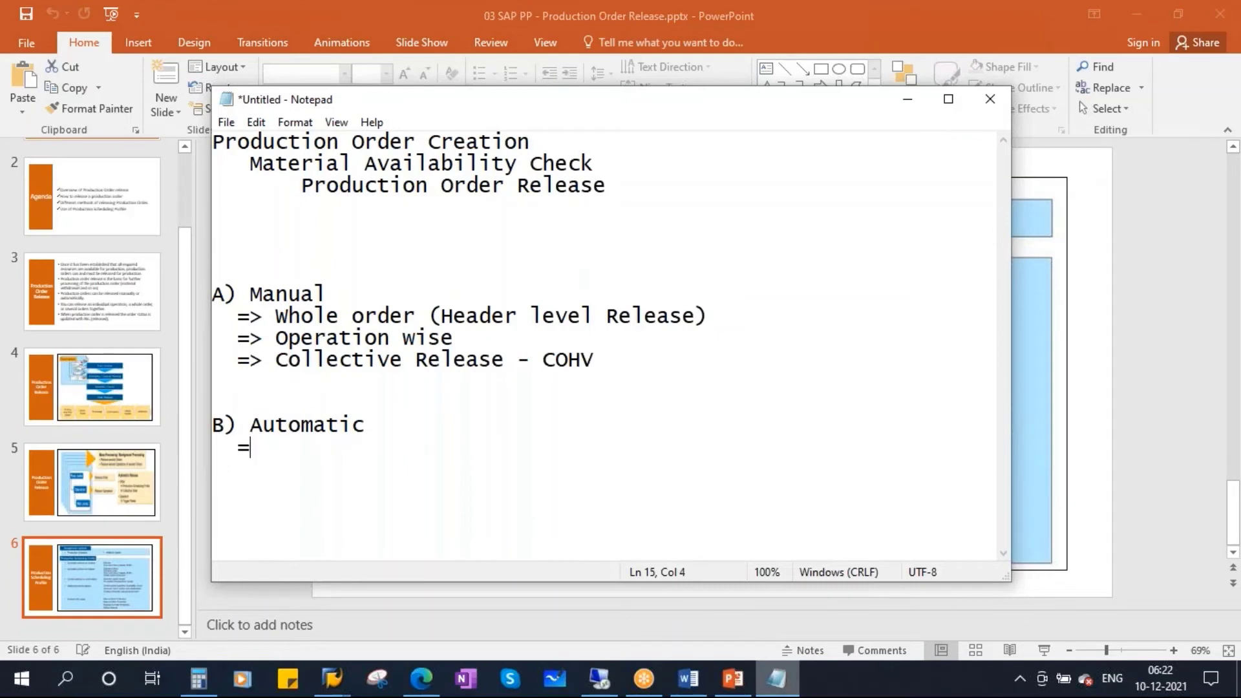
{"action": "type", "text": "> Release "}
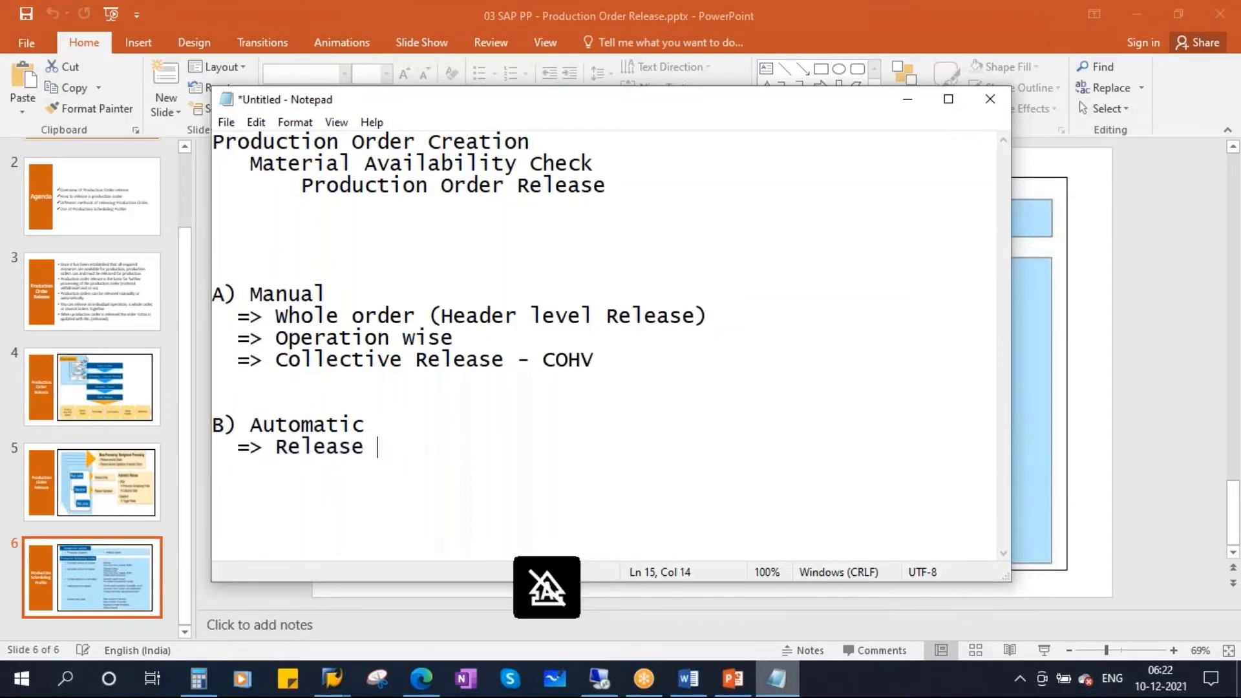
{"action": "type", "text": "during cr"}
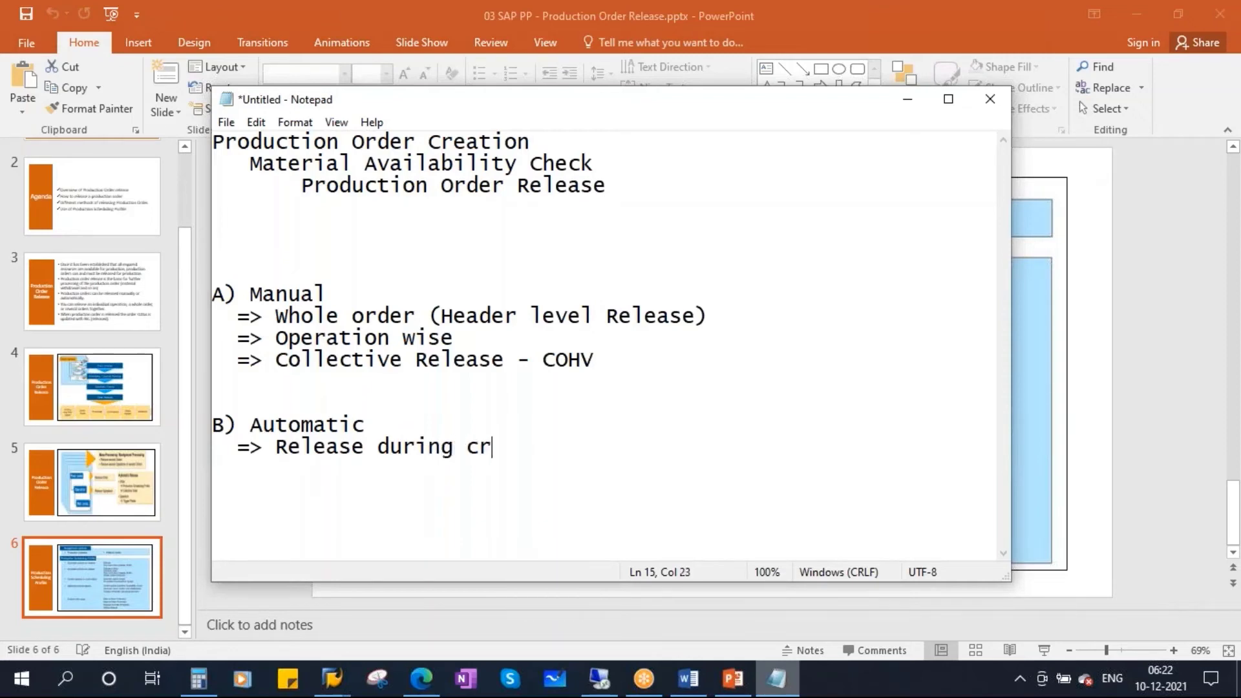
{"action": "type", "text": "eation"}
{"action": "left_click_drag", "start_coordinate": [569, 447], "coordinate": [453, 446]}
{"action": "left_click", "coordinate": [382, 432]}
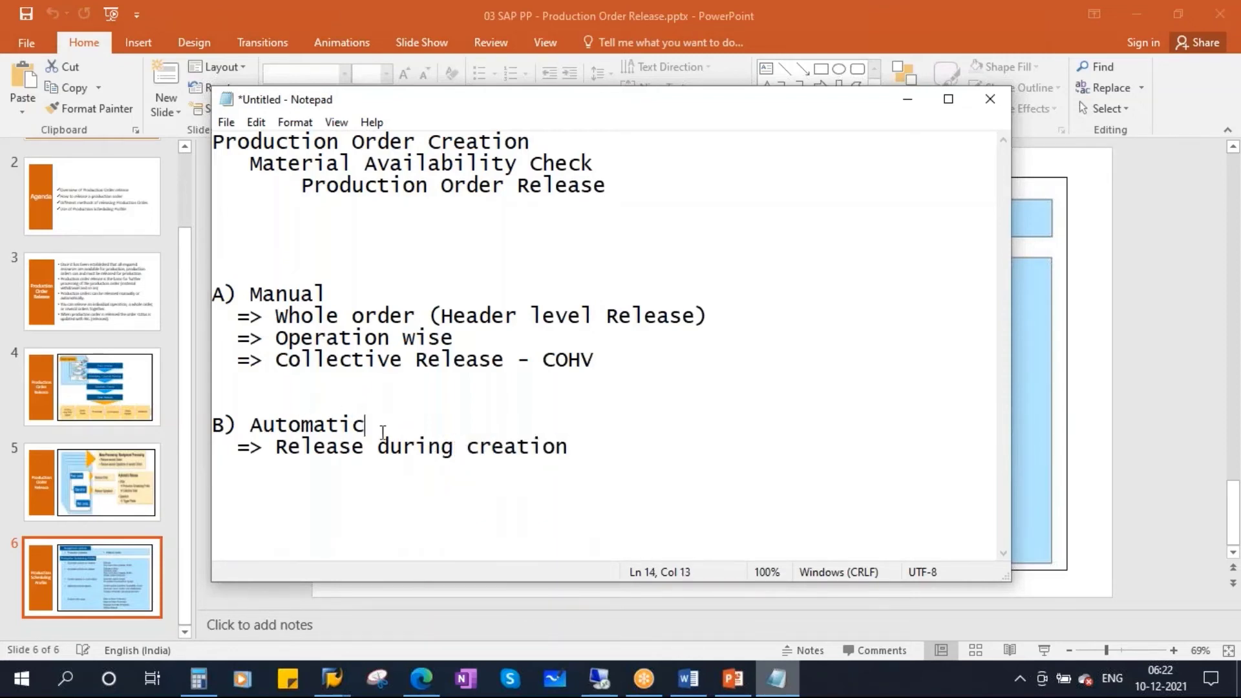
Append "-> Production Scheduling Profile" to the line on release during creation, highlight that term and minimise the notes.
{"action": "left_click", "coordinate": [587, 452]}
{"action": "type", "text": "-> Produc"}
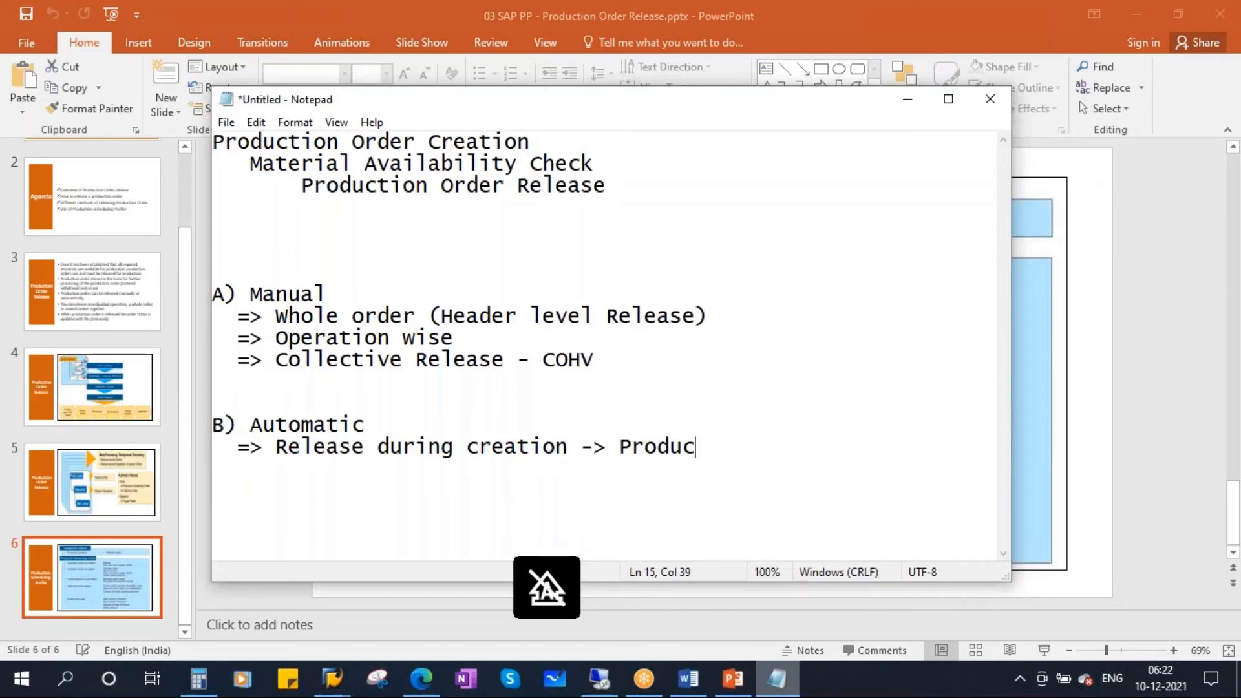
{"action": "type", "text": "tion Sc"}
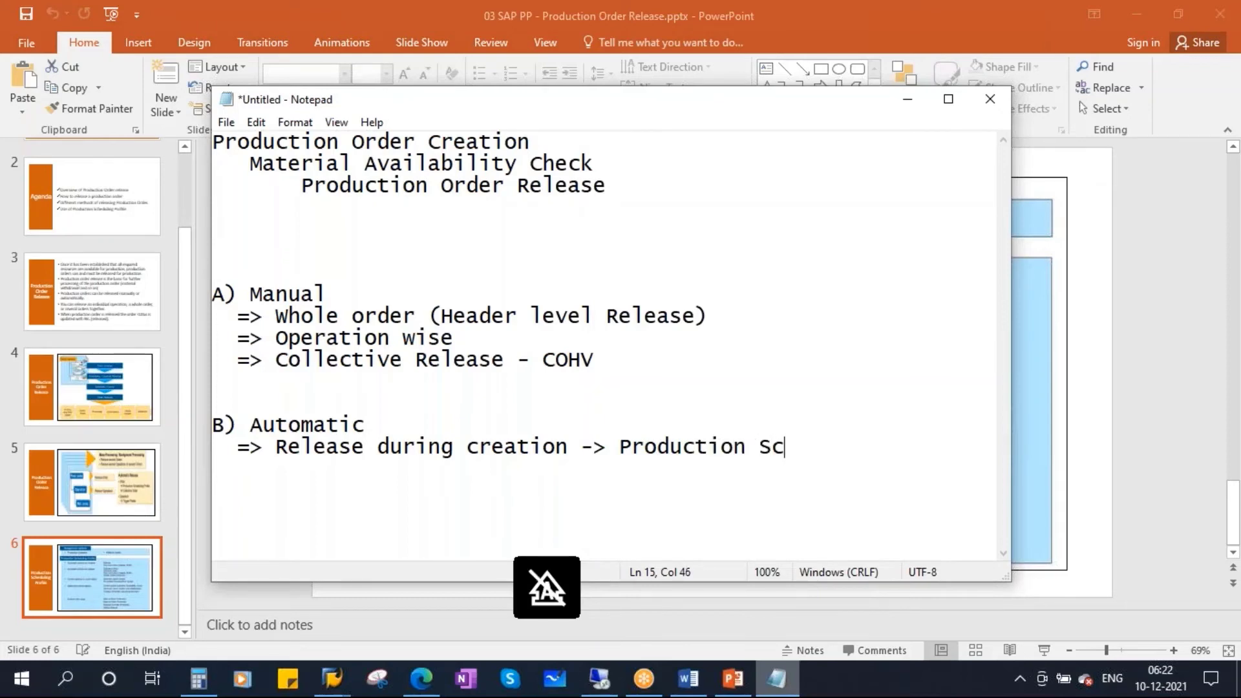
{"action": "type", "text": "heduling Profile"}
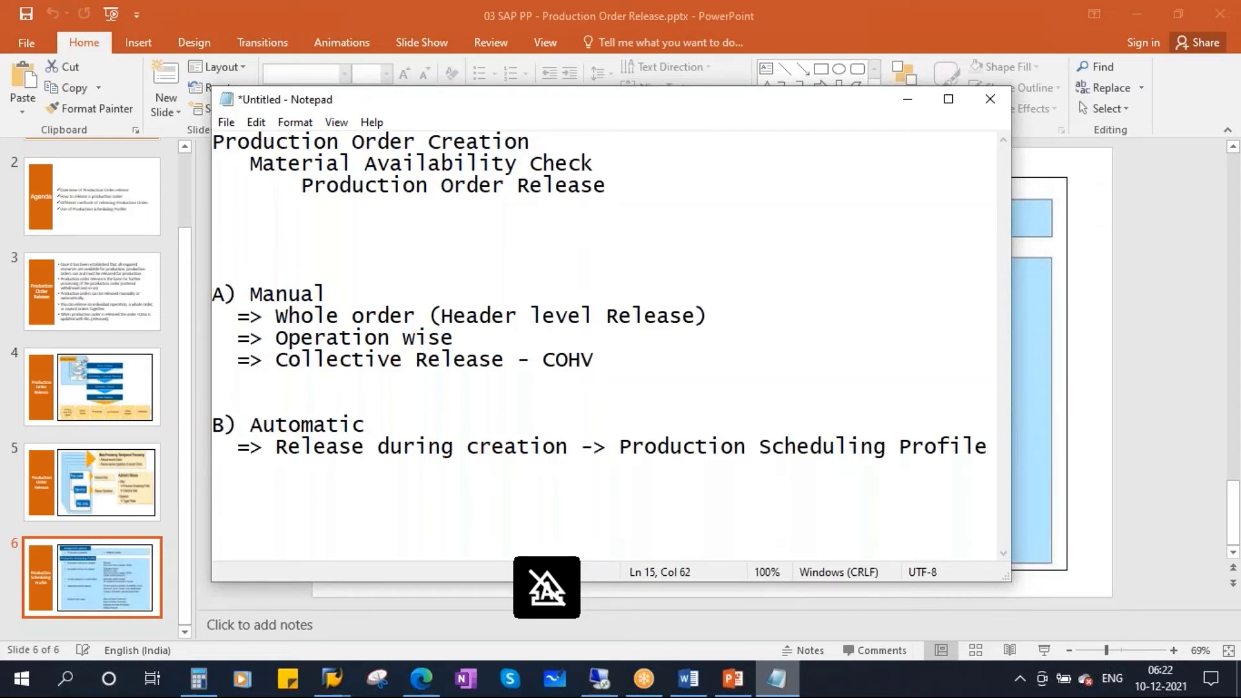
{"action": "mouse_move", "coordinate": [545, 102]}
{"action": "left_mouse_down"}
{"action": "mouse_move", "coordinate": [507, 102]}
{"action": "mouse_move", "coordinate": [526, 101]}
{"action": "left_mouse_up"}
{"action": "left_click_drag", "start_coordinate": [193, 248], "coordinate": [126, 249]}
{"action": "left_click_drag", "start_coordinate": [539, 437], "coordinate": [910, 438]}
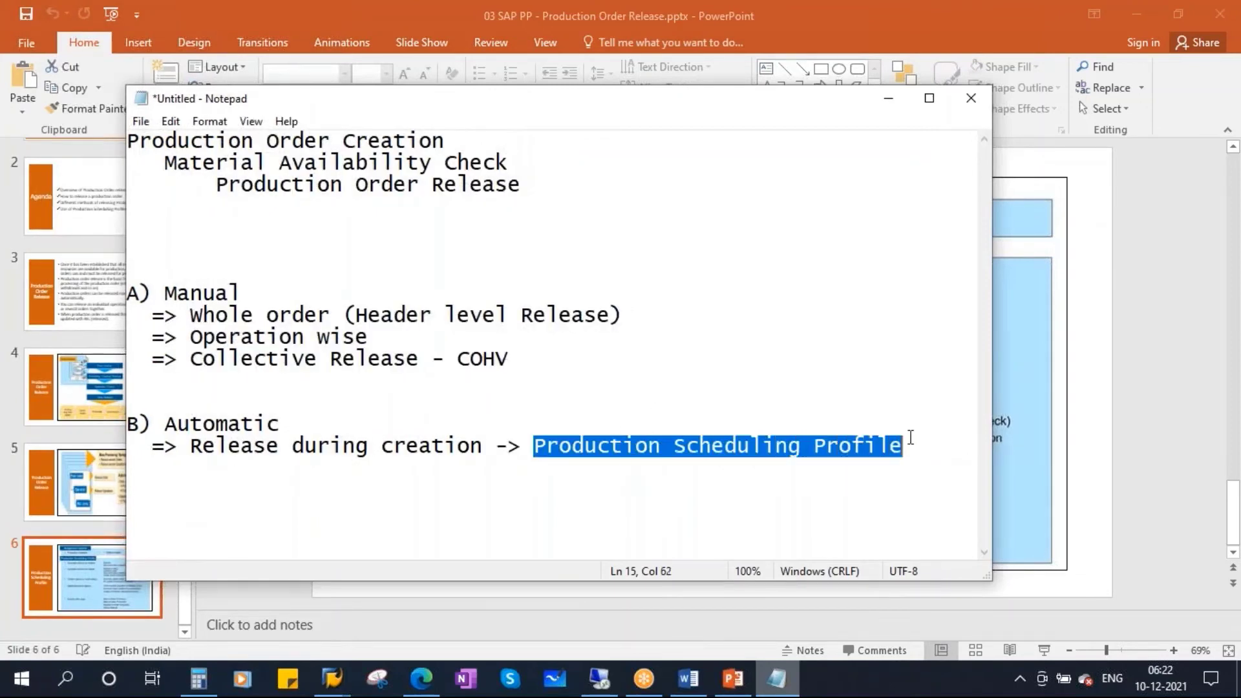
{"action": "left_click", "coordinate": [599, 489]}
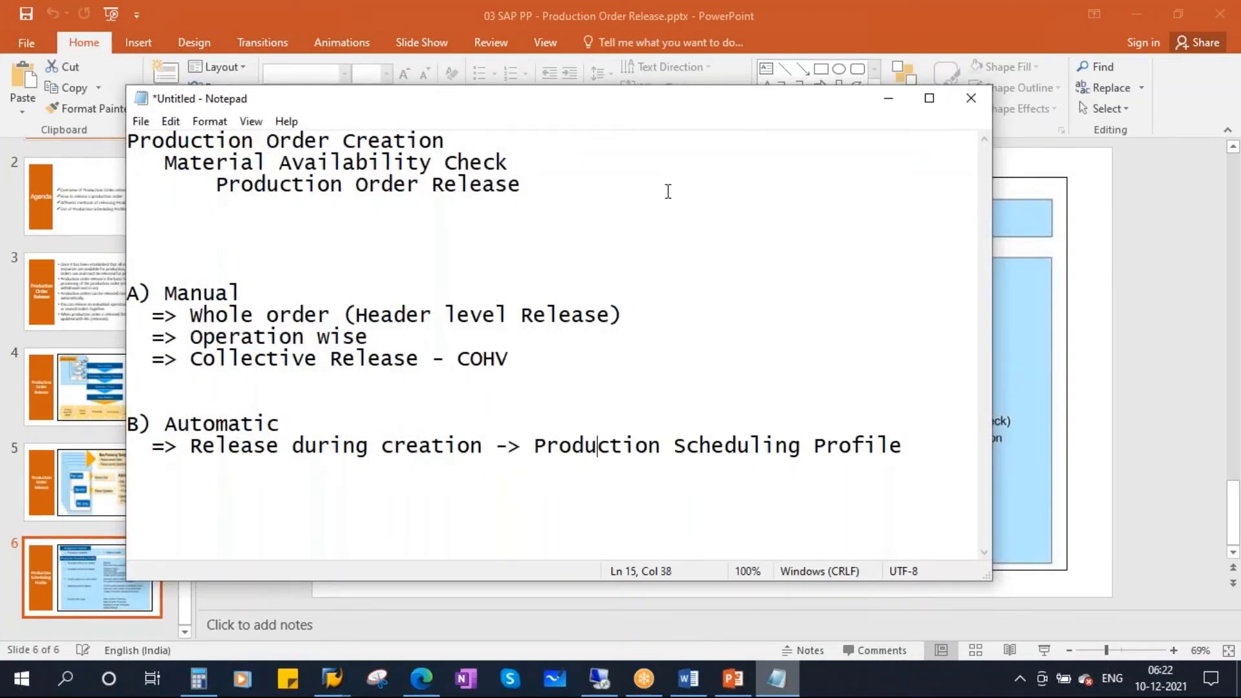
{"action": "left_click", "coordinate": [887, 104]}
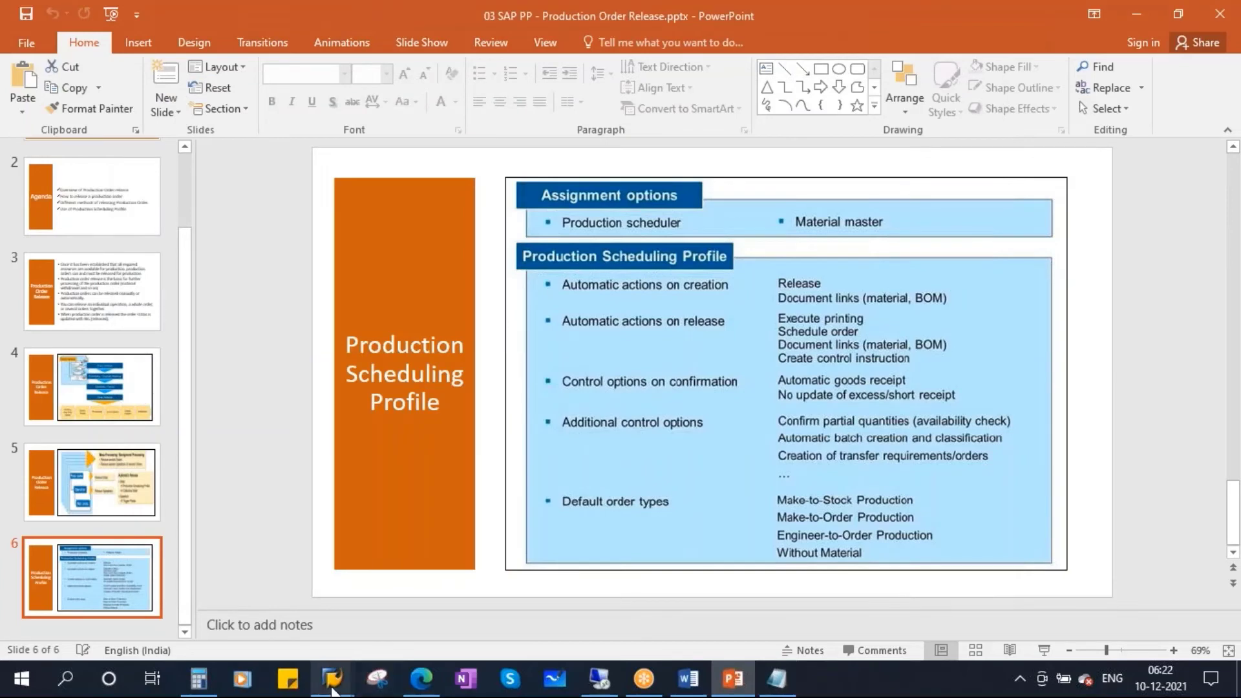
Switch to the SAP mass processing session and exit the order headers list and the COHV selection screen.
{"action": "mouse_move", "coordinate": [332, 677]}
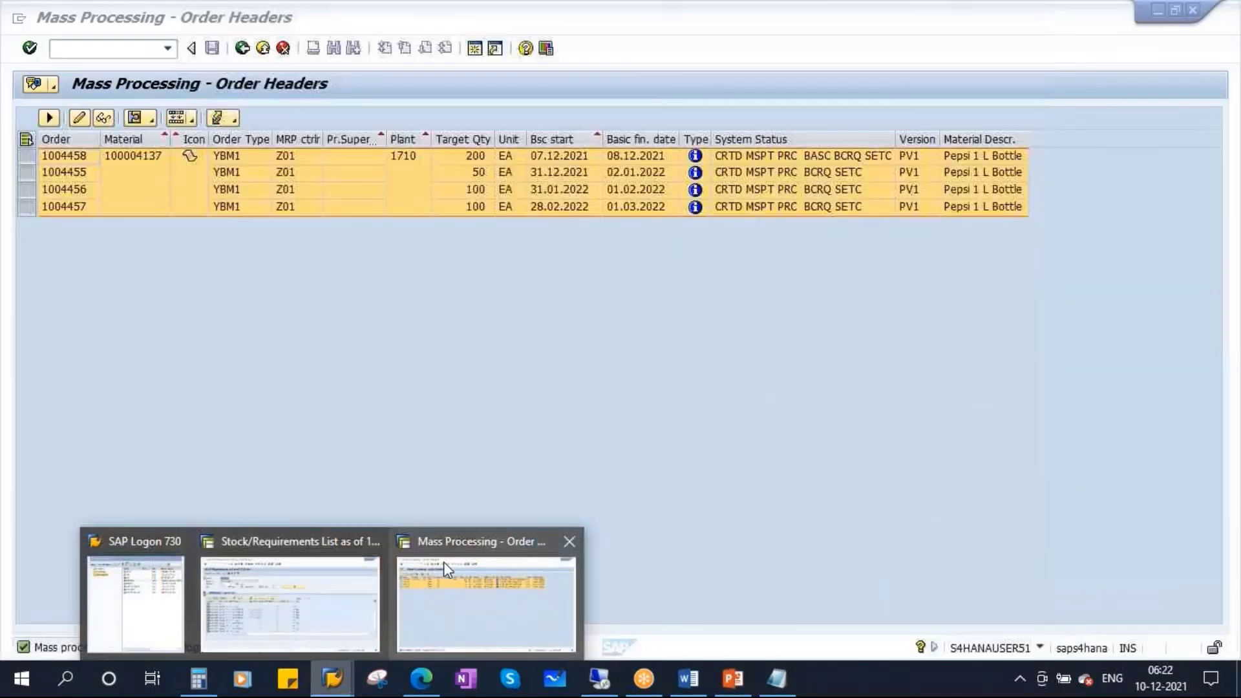
{"action": "left_click", "coordinate": [443, 561]}
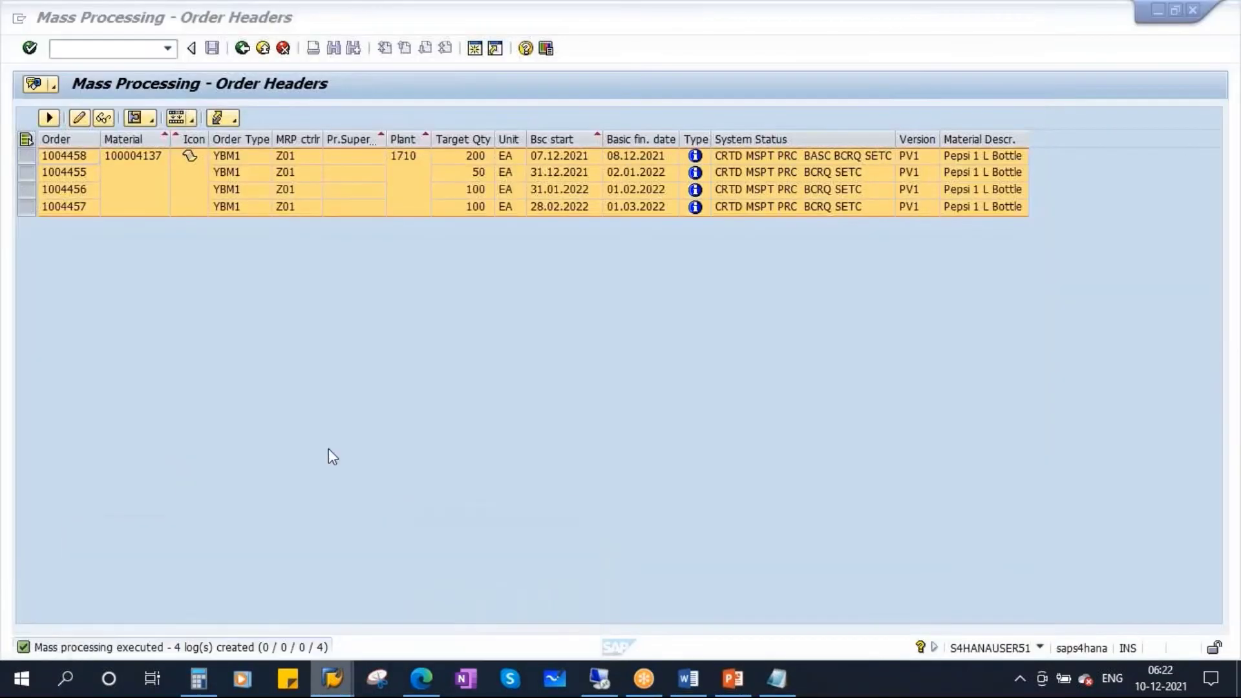
{"action": "left_click", "coordinate": [242, 48]}
{"action": "left_click", "coordinate": [242, 49]}
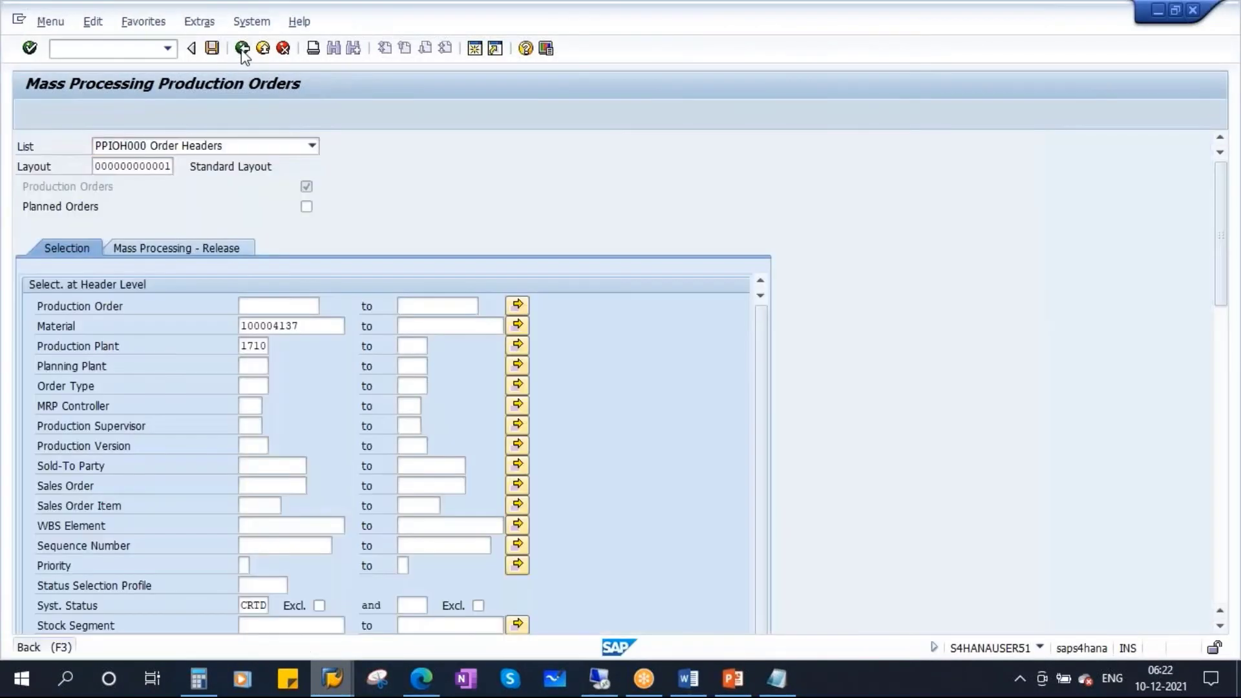
Leave the COHV selection screen for SAP Easy Access, then highlight "Production Scheduling Profile" in the Notepad notes and minimise them.
{"action": "left_click", "coordinate": [241, 49]}
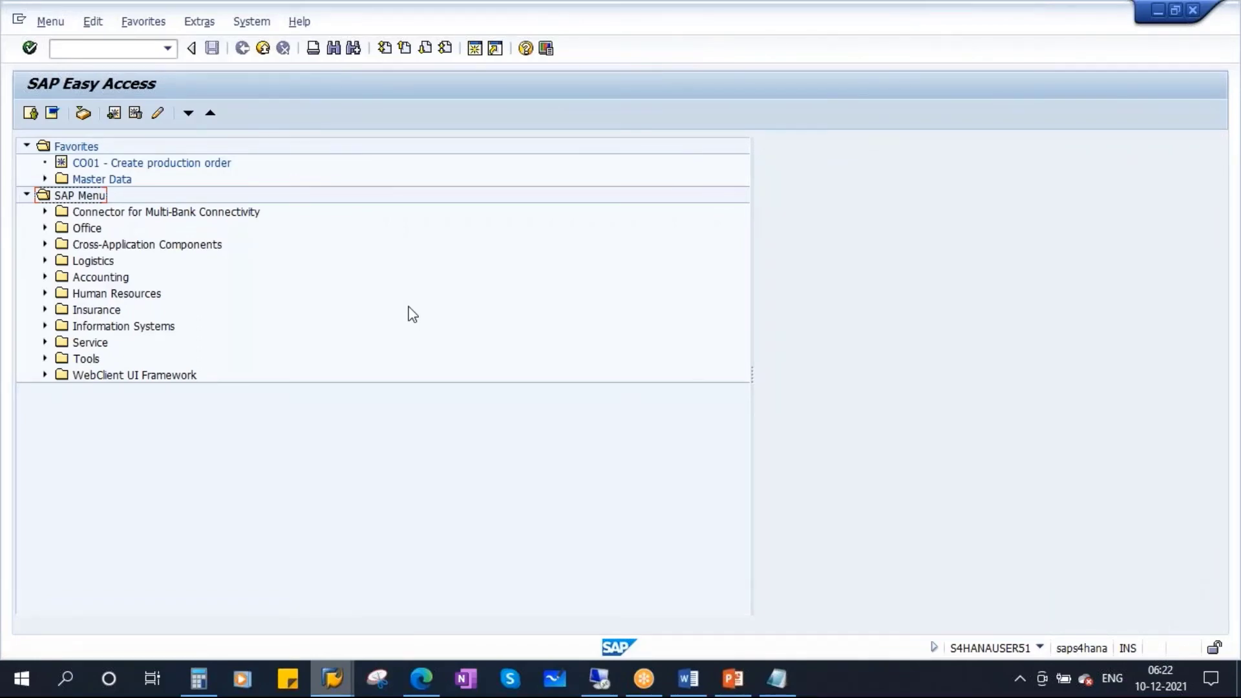
{"action": "left_click", "coordinate": [777, 678]}
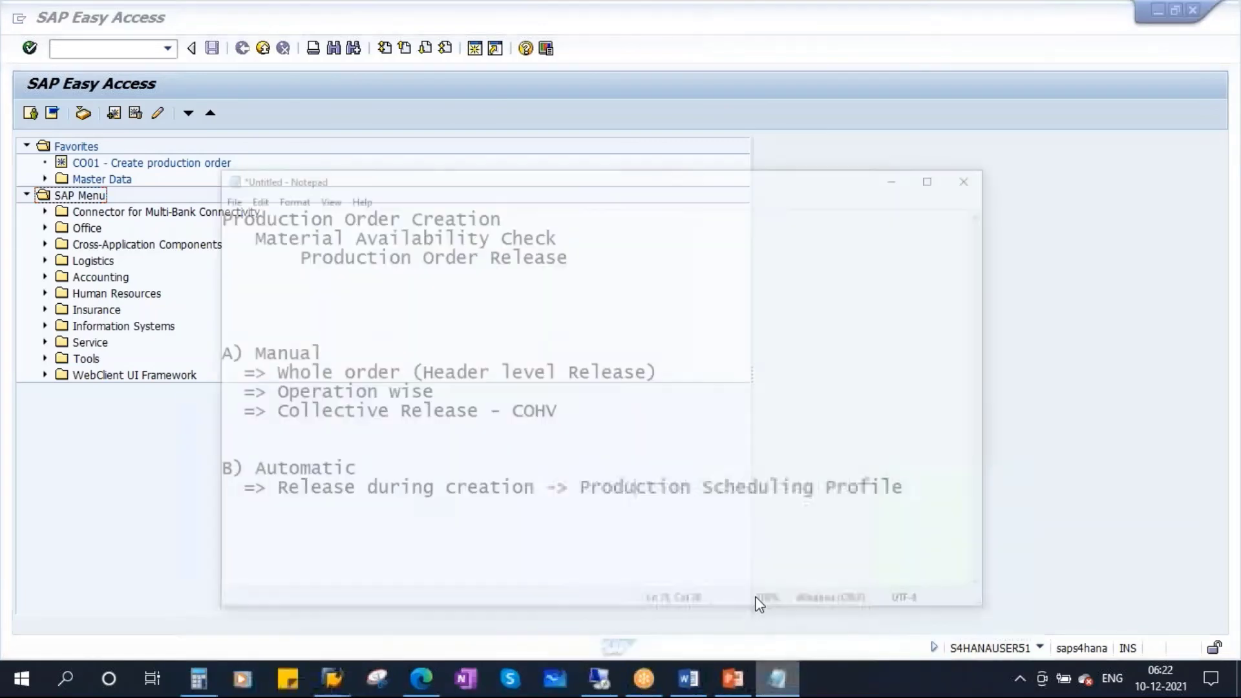
{"action": "left_click_drag", "start_coordinate": [546, 446], "coordinate": [904, 446]}
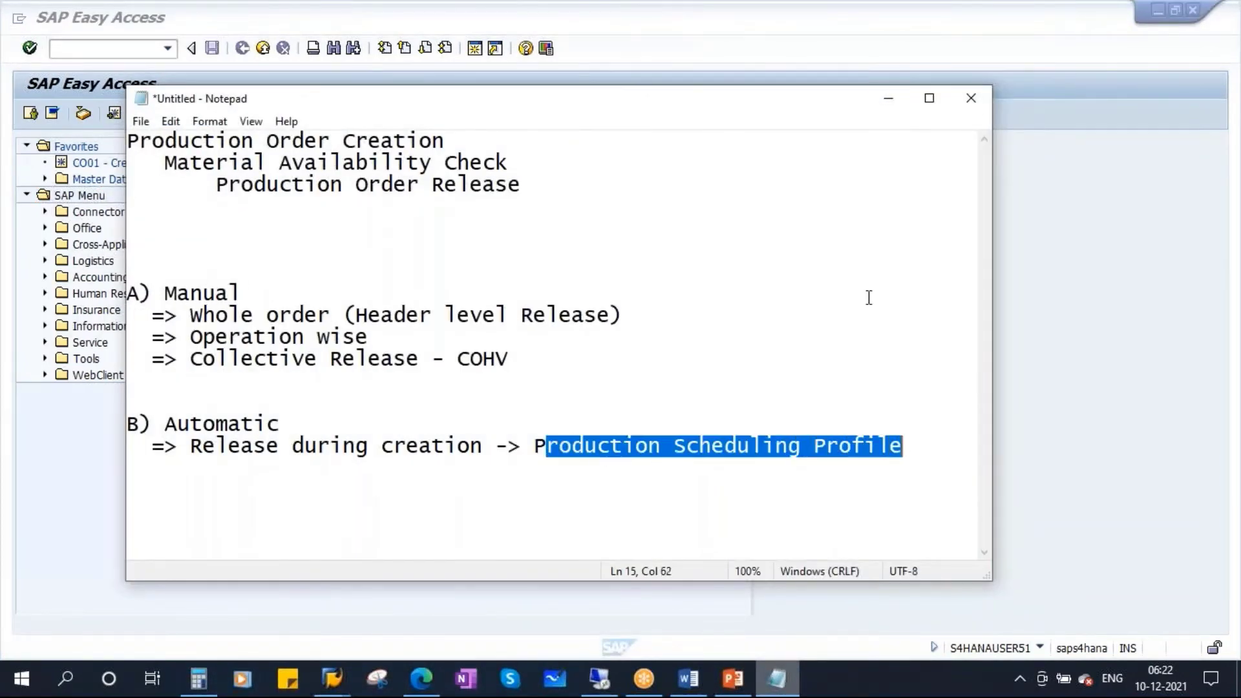
{"action": "left_click", "coordinate": [888, 100]}
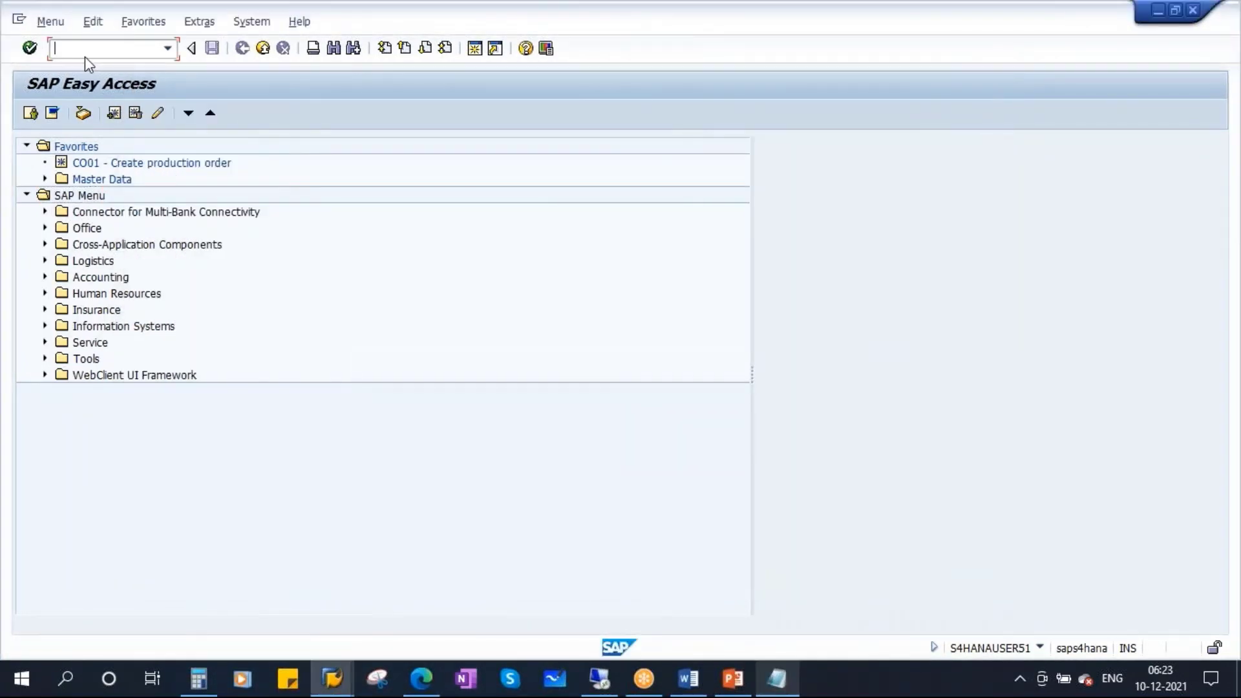
Start the SPRO transaction and open the SAP Reference IMG.
{"action": "type", "text": "spro"}
{"action": "key", "text": "Return"}
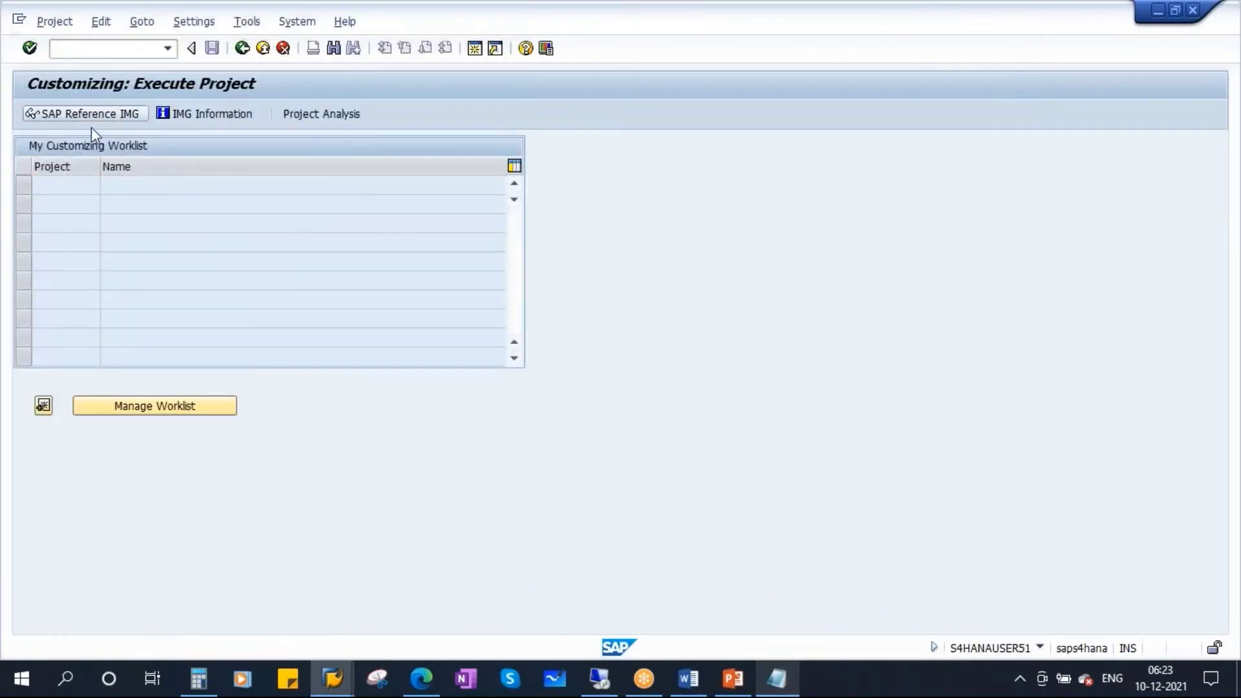
{"action": "left_click", "coordinate": [91, 120]}
Expand Production, Shop Floor Control and Master Data in the IMG structure and execute Define Production Scheduling Profile.
{"action": "scroll", "coordinate": [562, 457], "scroll_direction": "down", "scroll_amount": 3}
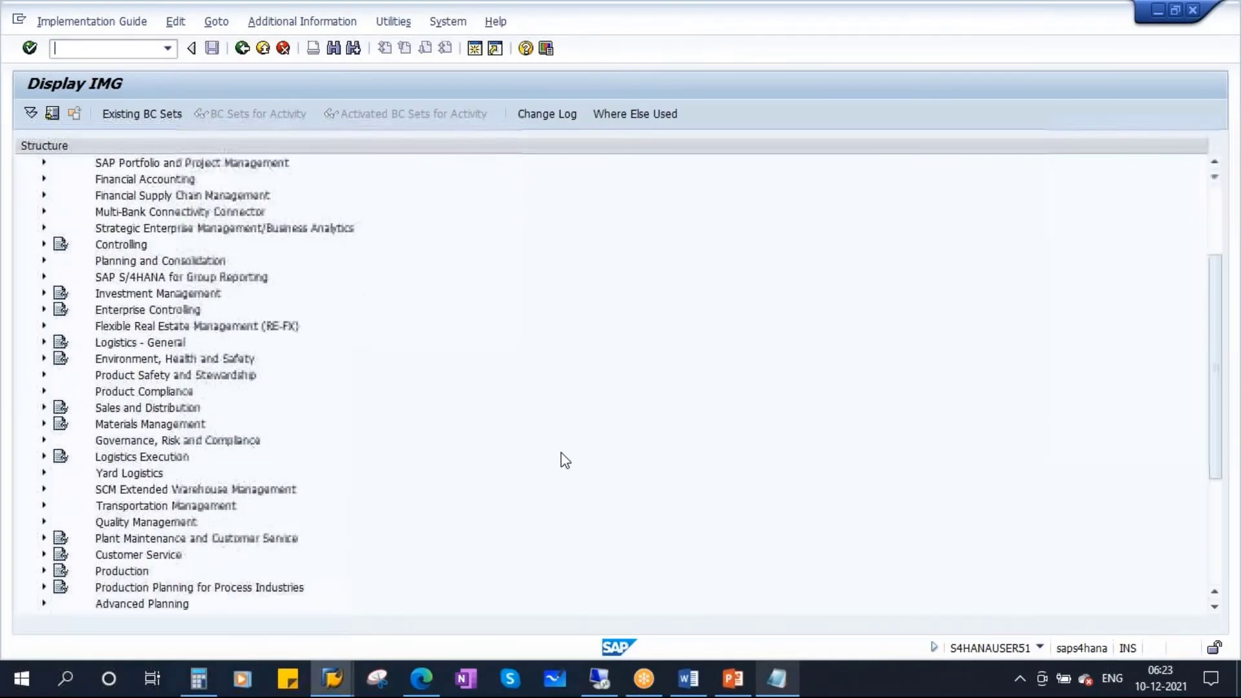
{"action": "scroll", "coordinate": [563, 457], "scroll_direction": "down", "scroll_amount": 4}
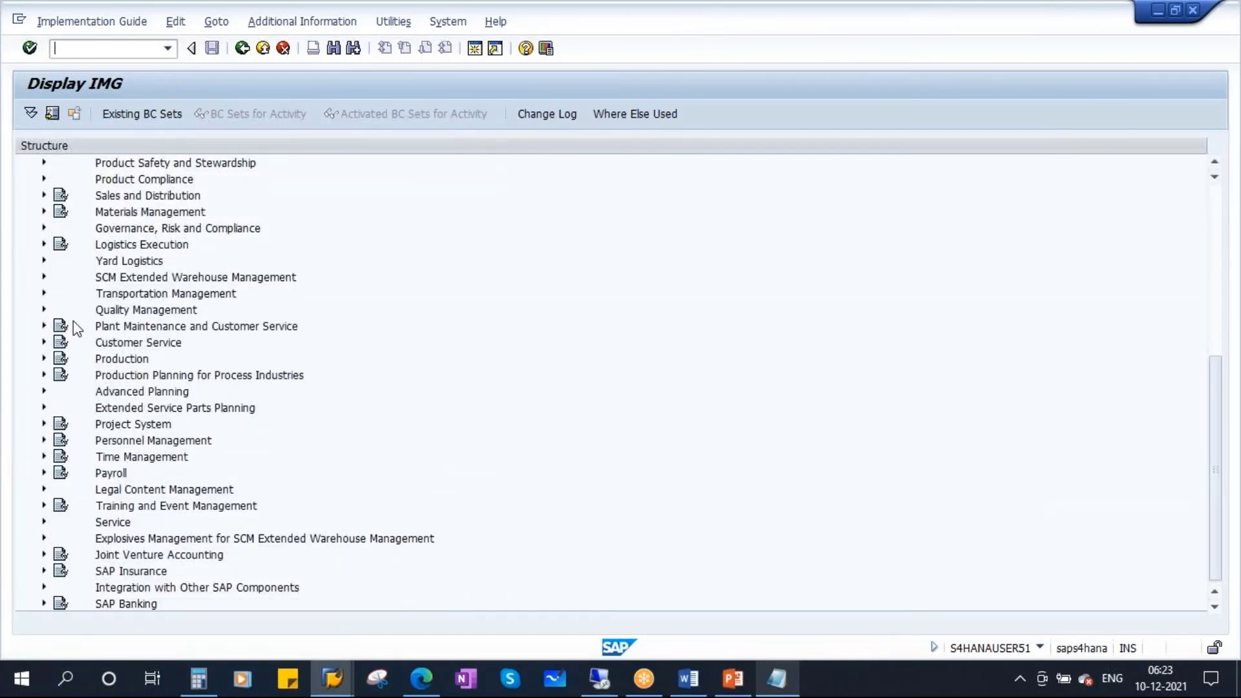
{"action": "left_click", "coordinate": [44, 359]}
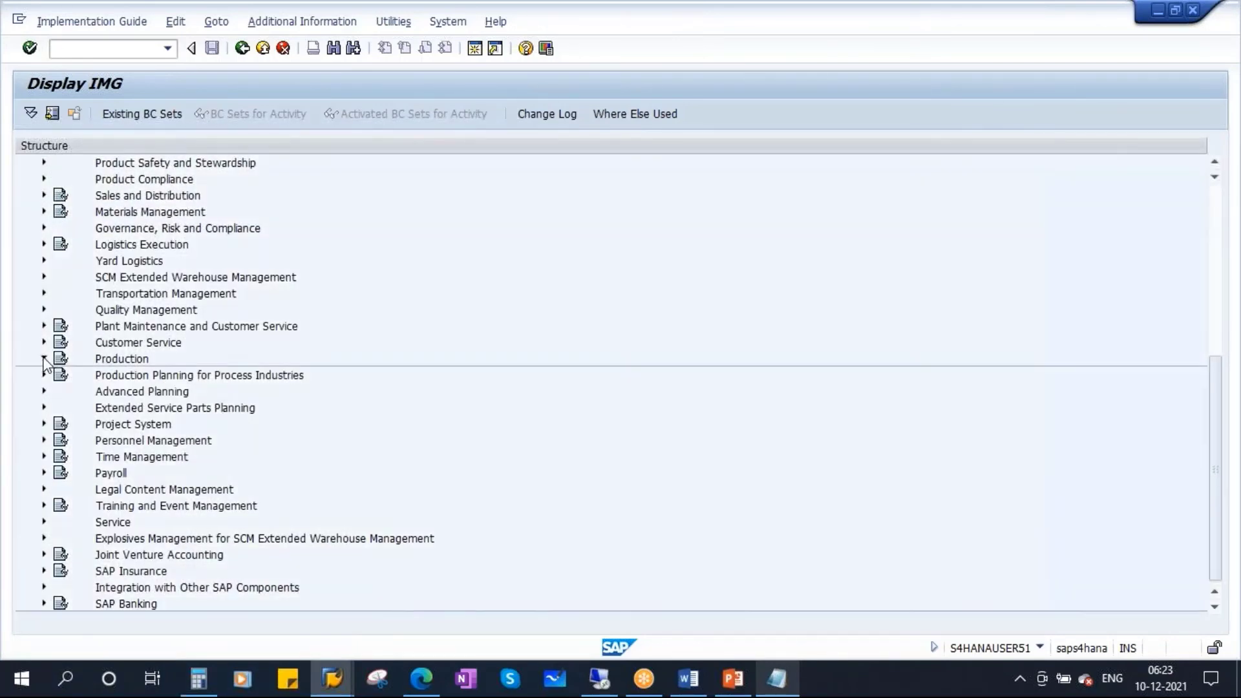
{"action": "scroll", "coordinate": [370, 459], "scroll_direction": "down", "scroll_amount": 2}
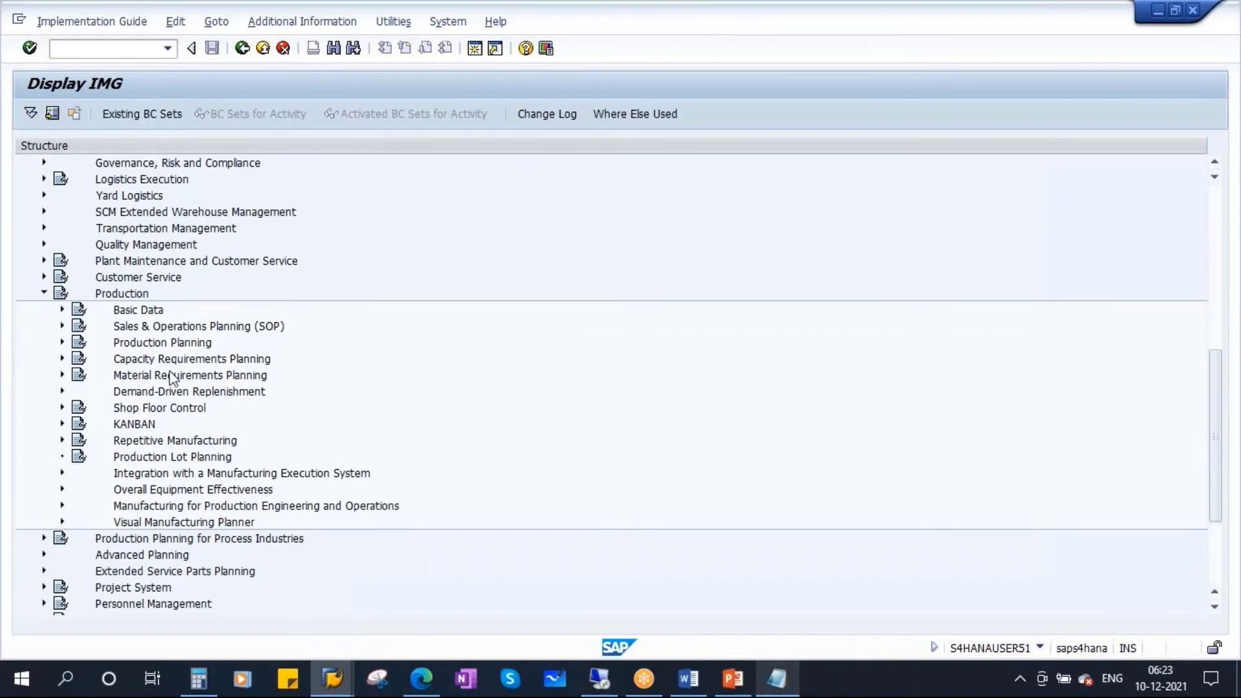
{"action": "left_click", "coordinate": [149, 411]}
{"action": "left_click", "coordinate": [62, 408]}
{"action": "left_click", "coordinate": [156, 425]}
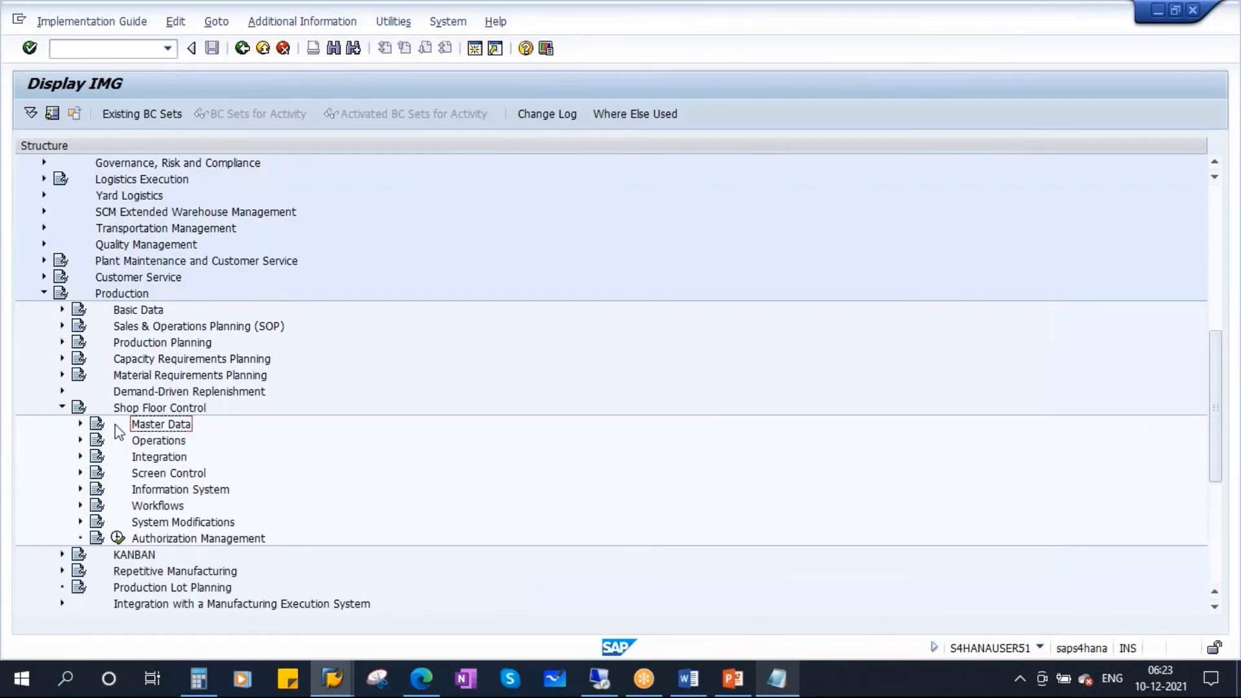
{"action": "left_click", "coordinate": [80, 424]}
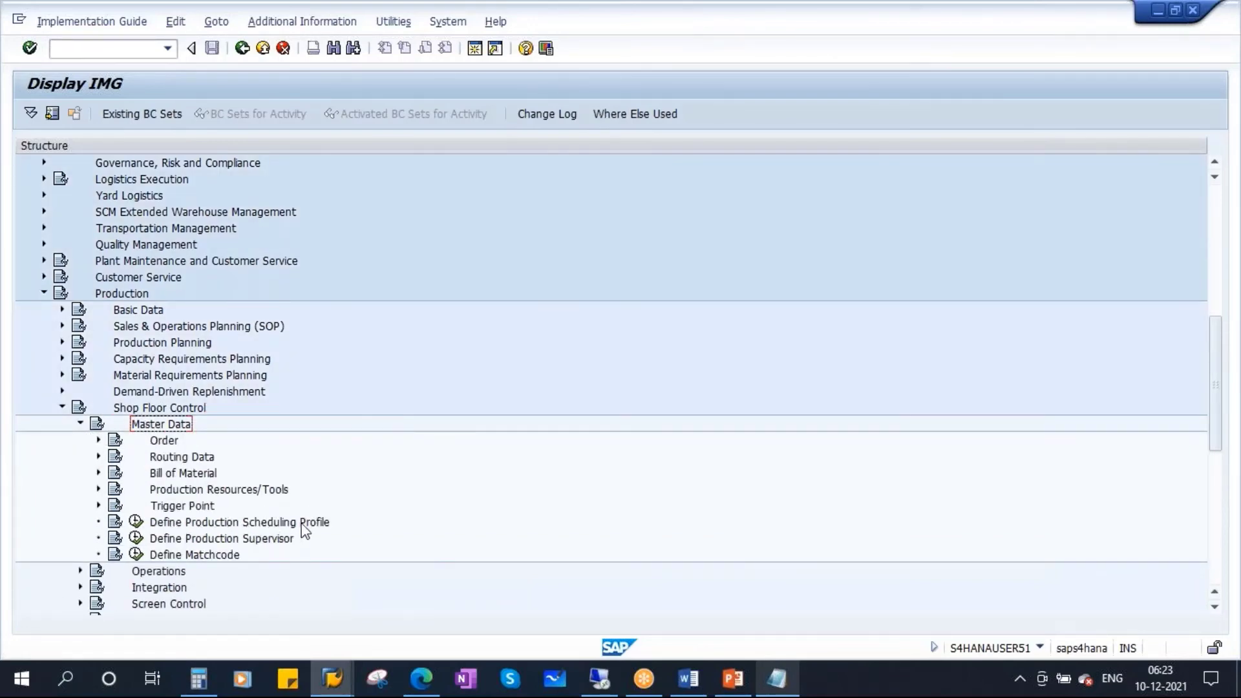
{"action": "left_click", "coordinate": [136, 523]}
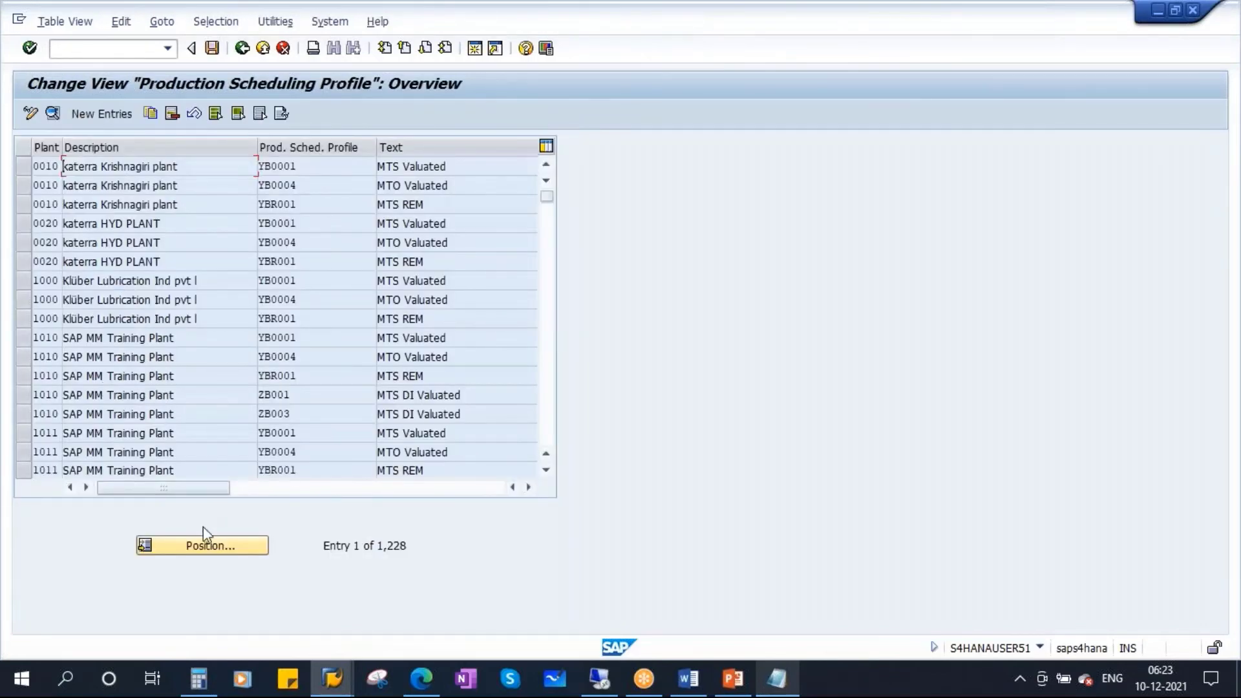
Position the profile list on plant 1710 and open the details of scheduling profile YB0001.
{"action": "left_click", "coordinate": [207, 545]}
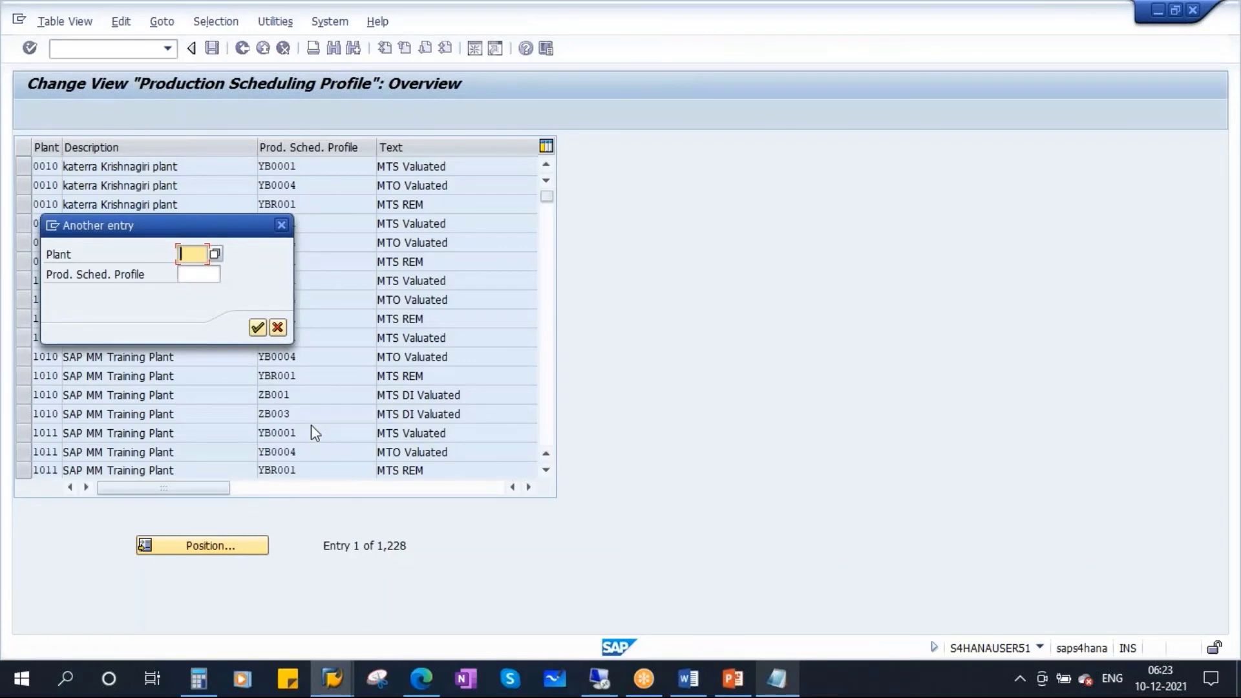
{"action": "type", "text": "1710"}
{"action": "key", "text": "Return"}
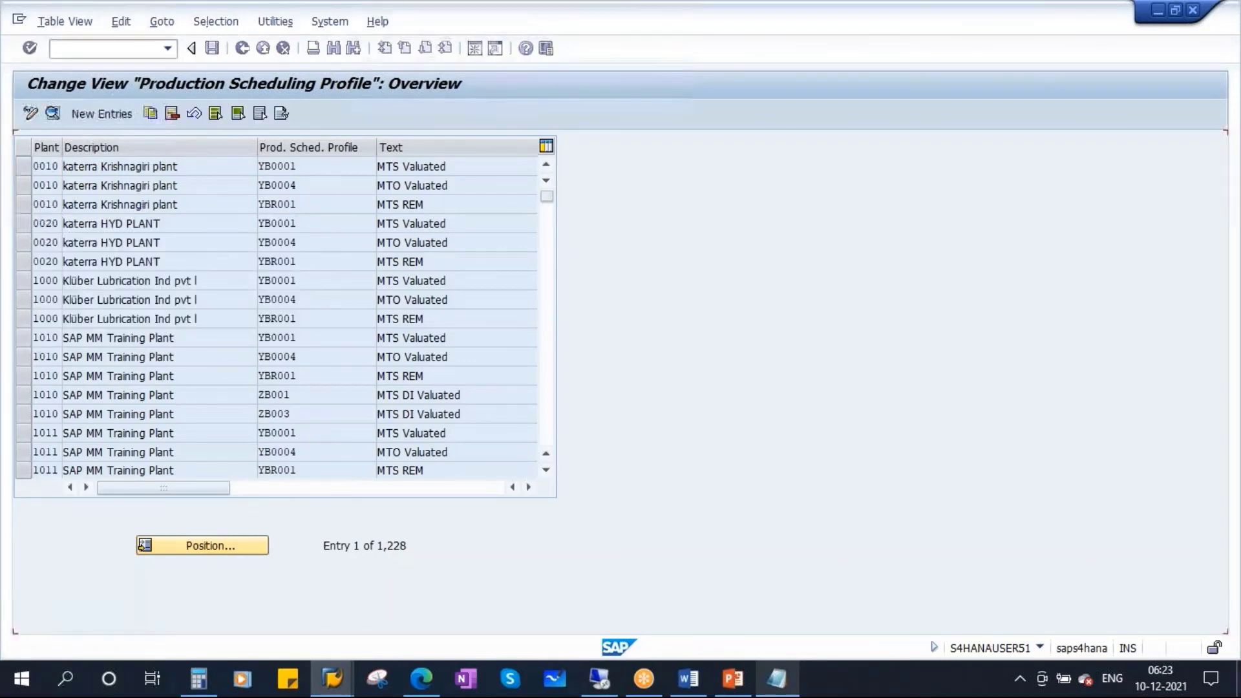
{"action": "left_click_drag", "start_coordinate": [302, 170], "coordinate": [220, 170]}
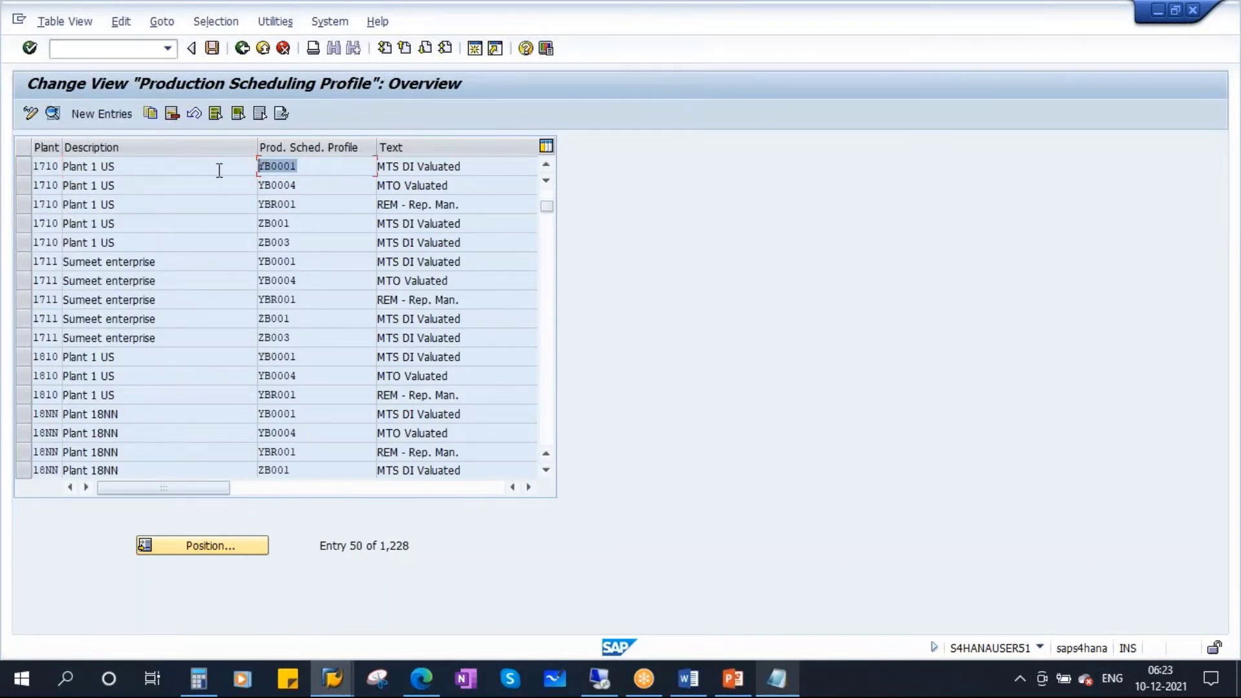
{"action": "left_click", "coordinate": [25, 167]}
{"action": "left_click", "coordinate": [53, 113]}
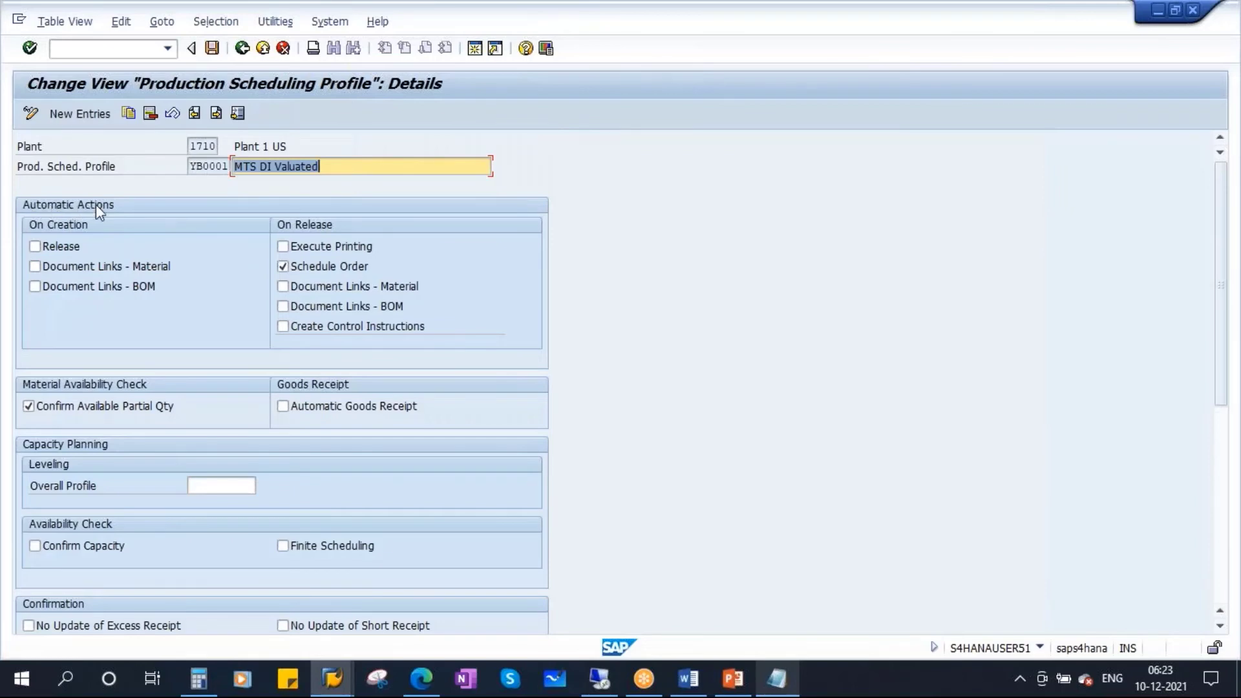
Enable automatic Release on creation for profile YB0001 and save it under the proposed customizing request.
{"action": "left_click", "coordinate": [64, 245]}
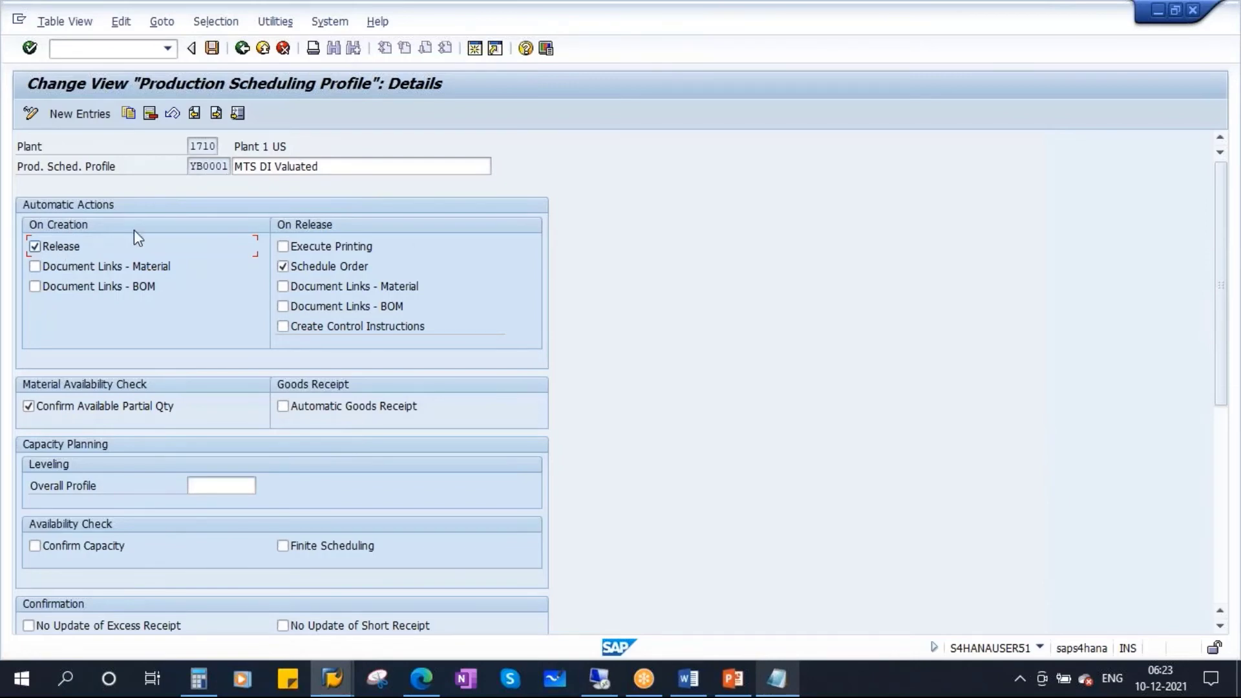
{"action": "left_click", "coordinate": [212, 49]}
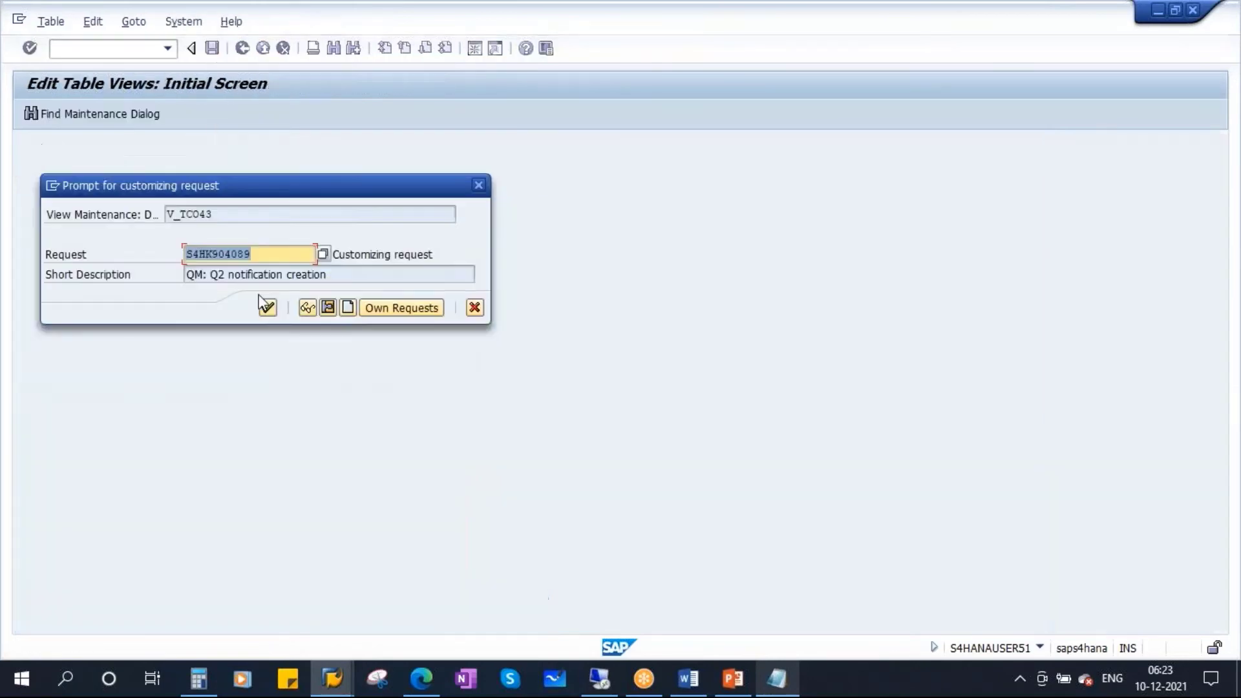
{"action": "left_click", "coordinate": [268, 307]}
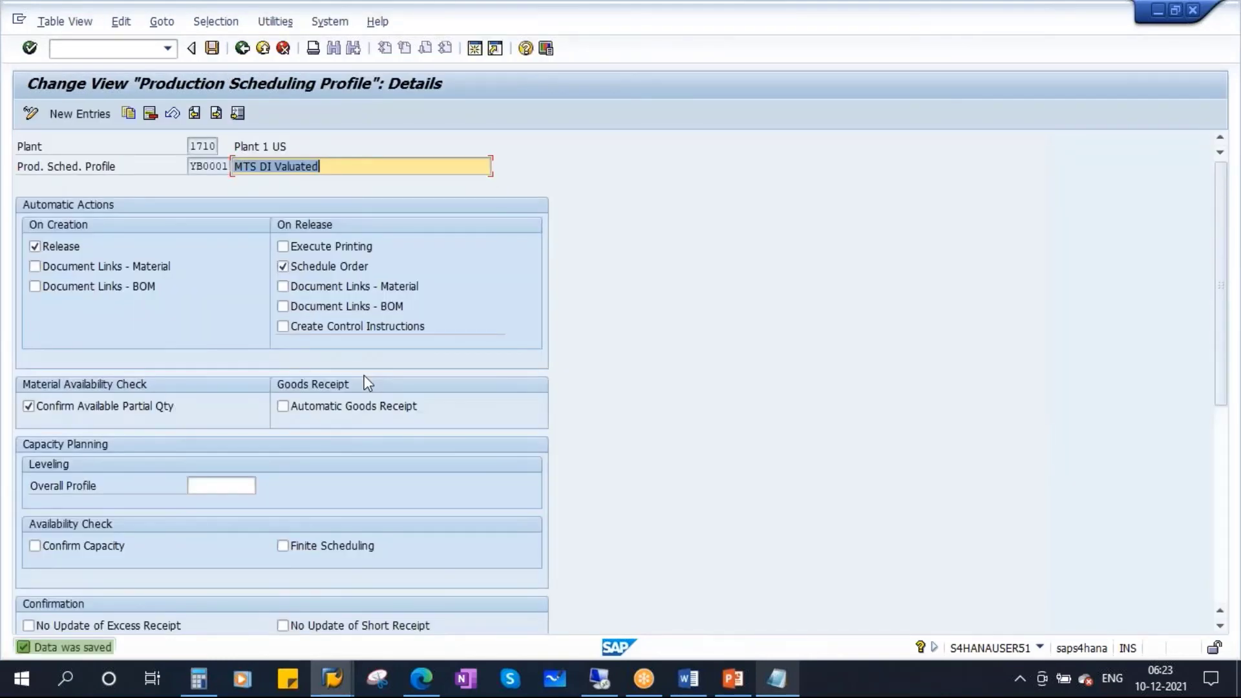
{"action": "double_click", "coordinate": [194, 166]}
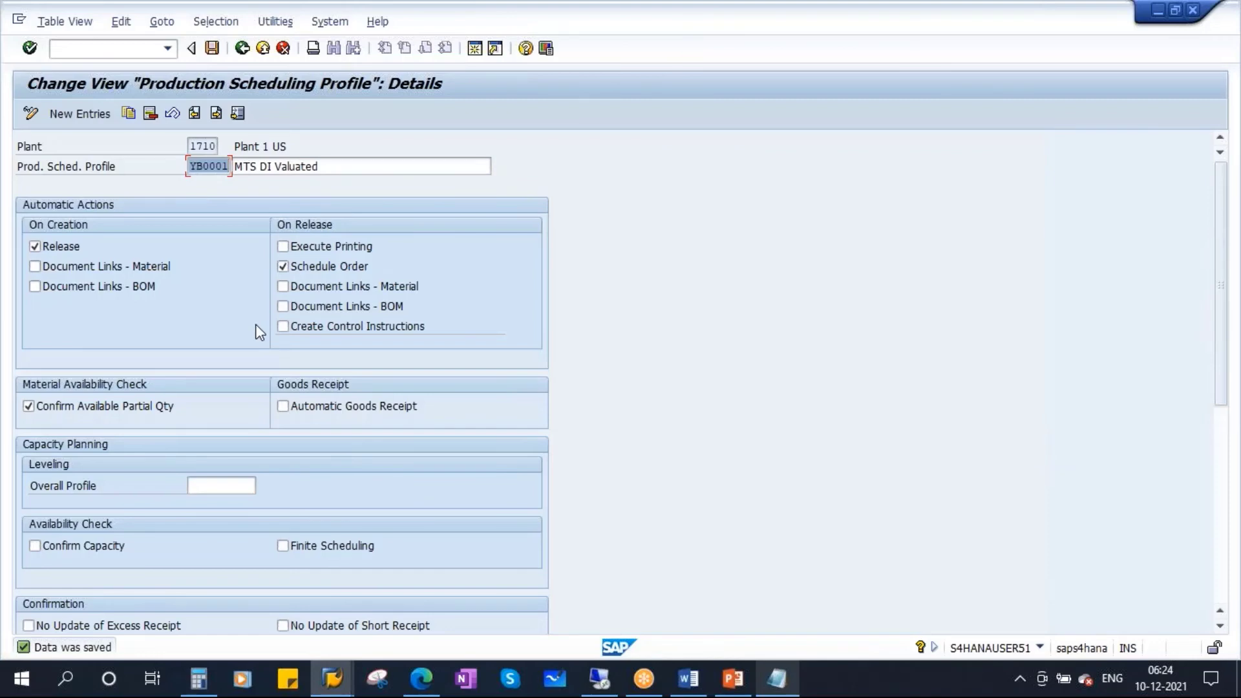
In the Notepad notes, move "Production Scheduling Profile" onto its own line below "=> Release during creation" and remove its arrow.
{"action": "left_click", "coordinate": [777, 679]}
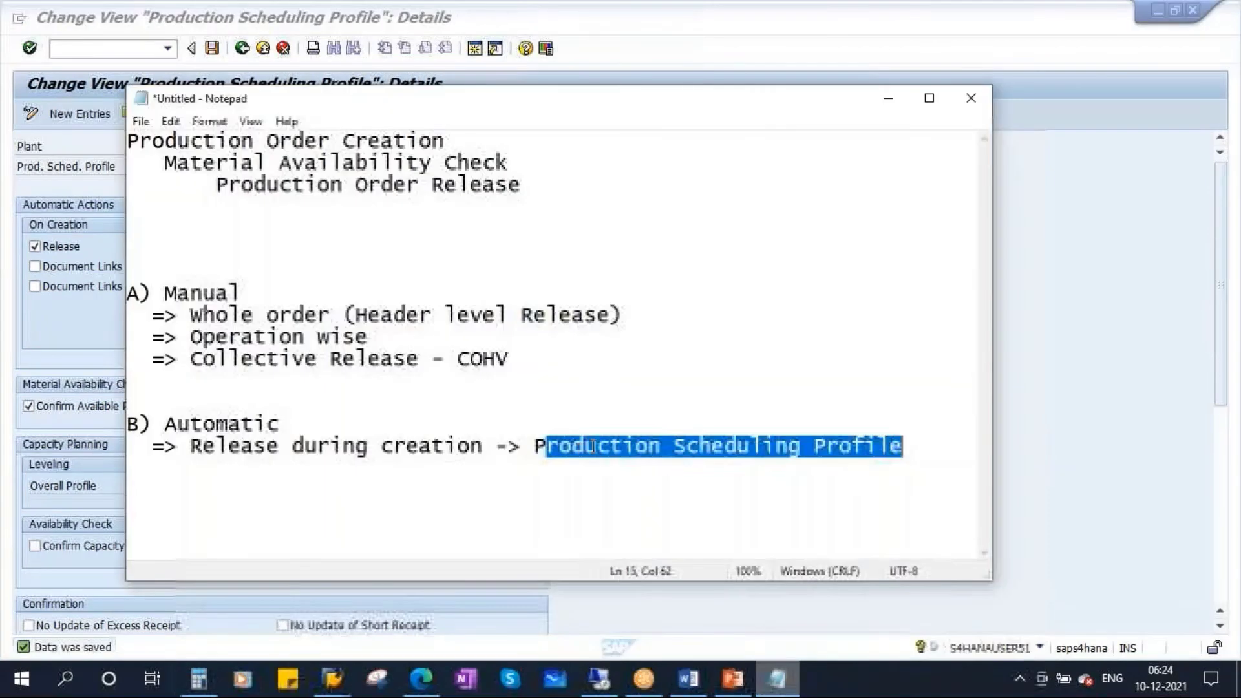
{"action": "left_click", "coordinate": [497, 446]}
{"action": "key", "text": "Return"}
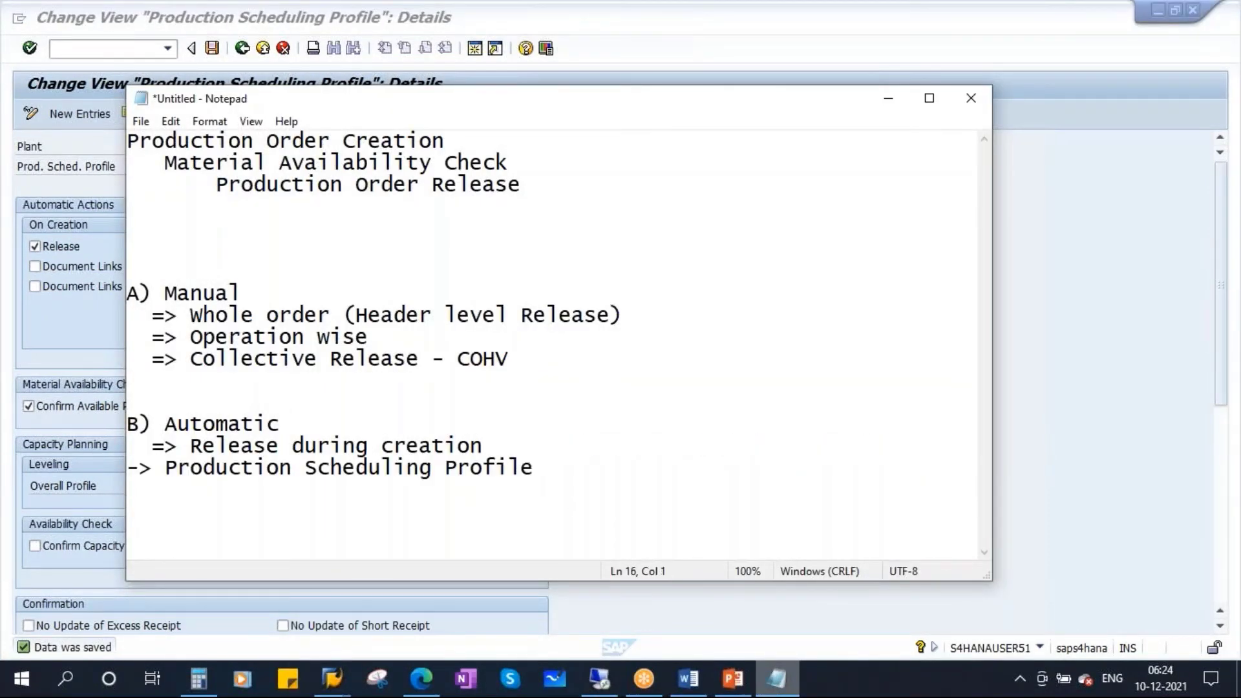
{"action": "key", "text": "Delete"}
{"action": "key", "text": "Delete"}
{"action": "key", "text": "Delete"}
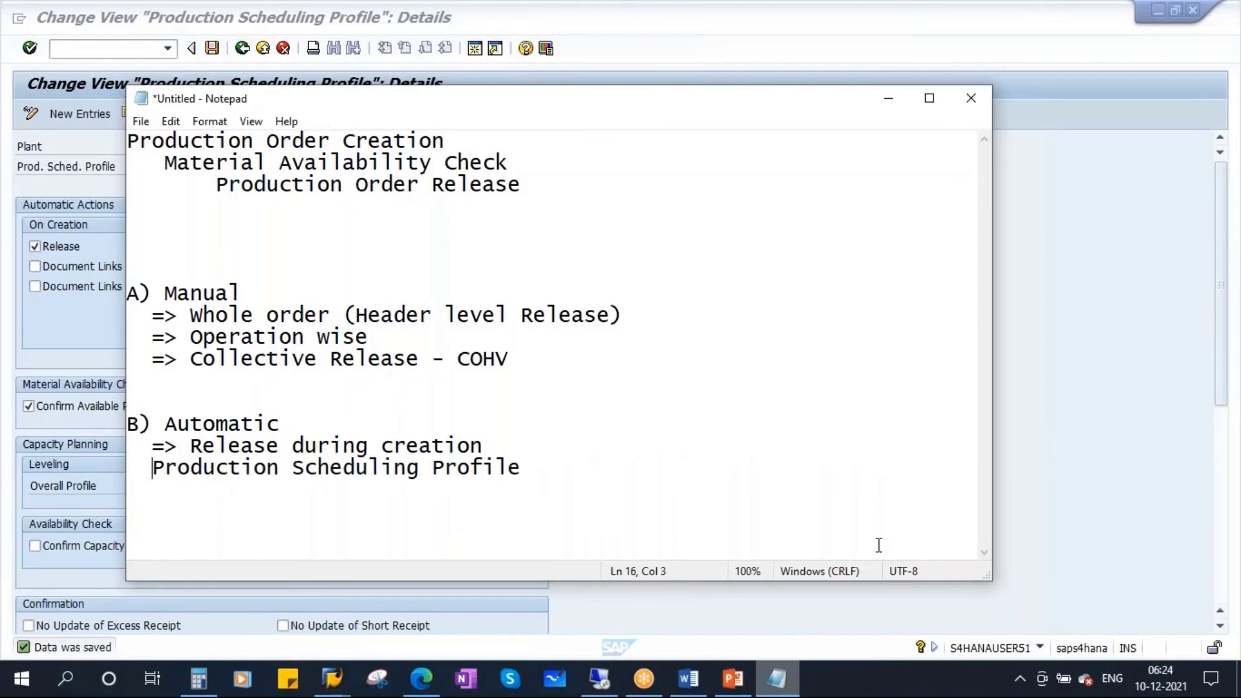
Append "=> Header material (MM-WS view)" to the Production Scheduling Profile line in the notes.
{"action": "left_click", "coordinate": [549, 477]}
{"action": "type", "text": "=>"}
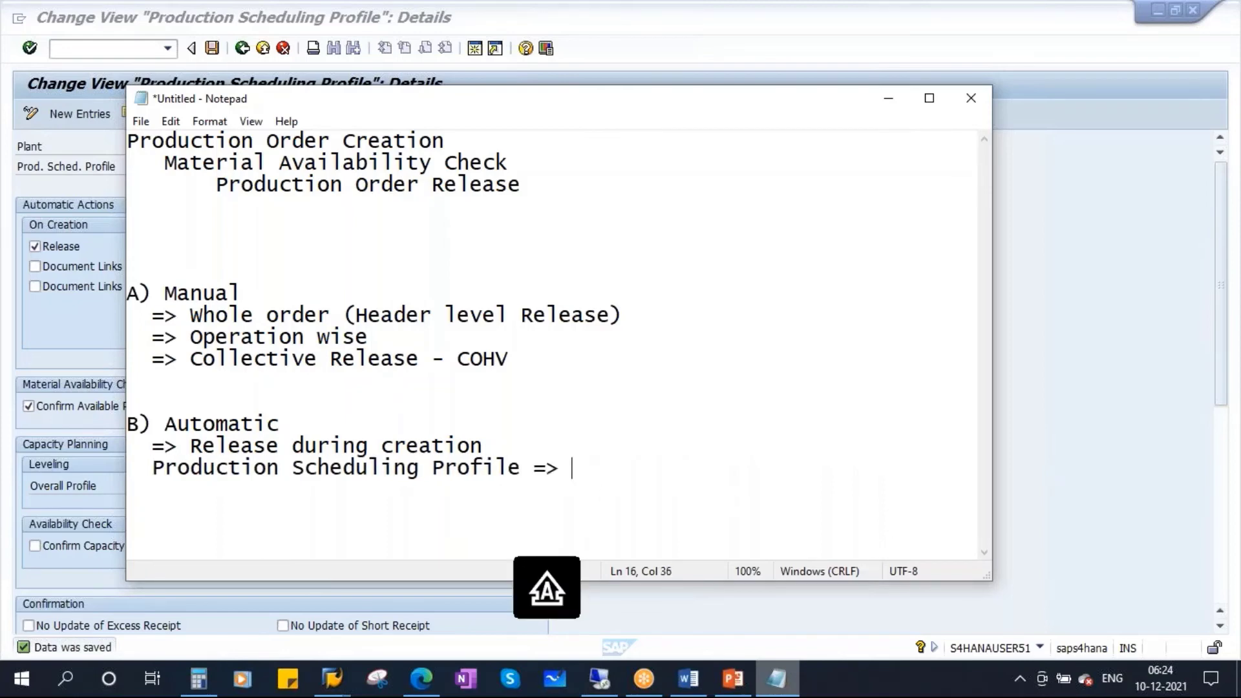
{"action": "type", "text": " Header material"}
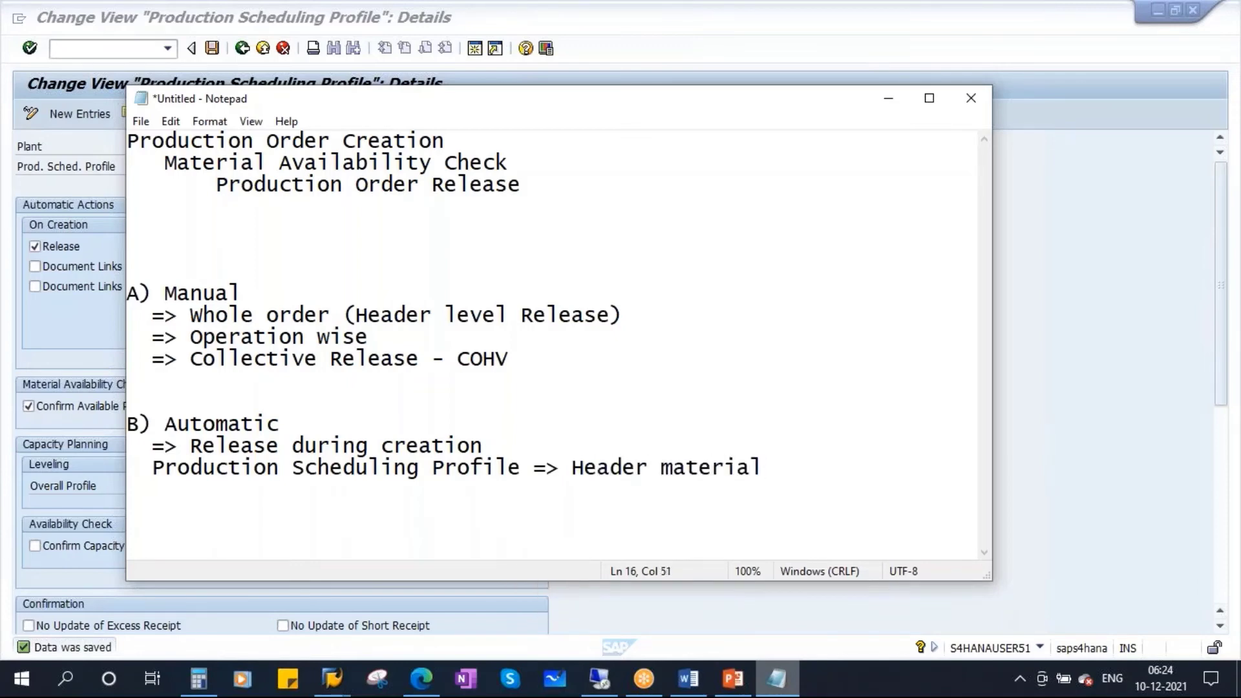
{"action": "type", "text": " ="}
{"action": "key", "text": "BackSpace"}
{"action": "key", "text": "BackSpace"}
{"action": "type", "text": "("}
{"action": "key", "text": "Caps_Lock"}
{"action": "type", "text": "M"}
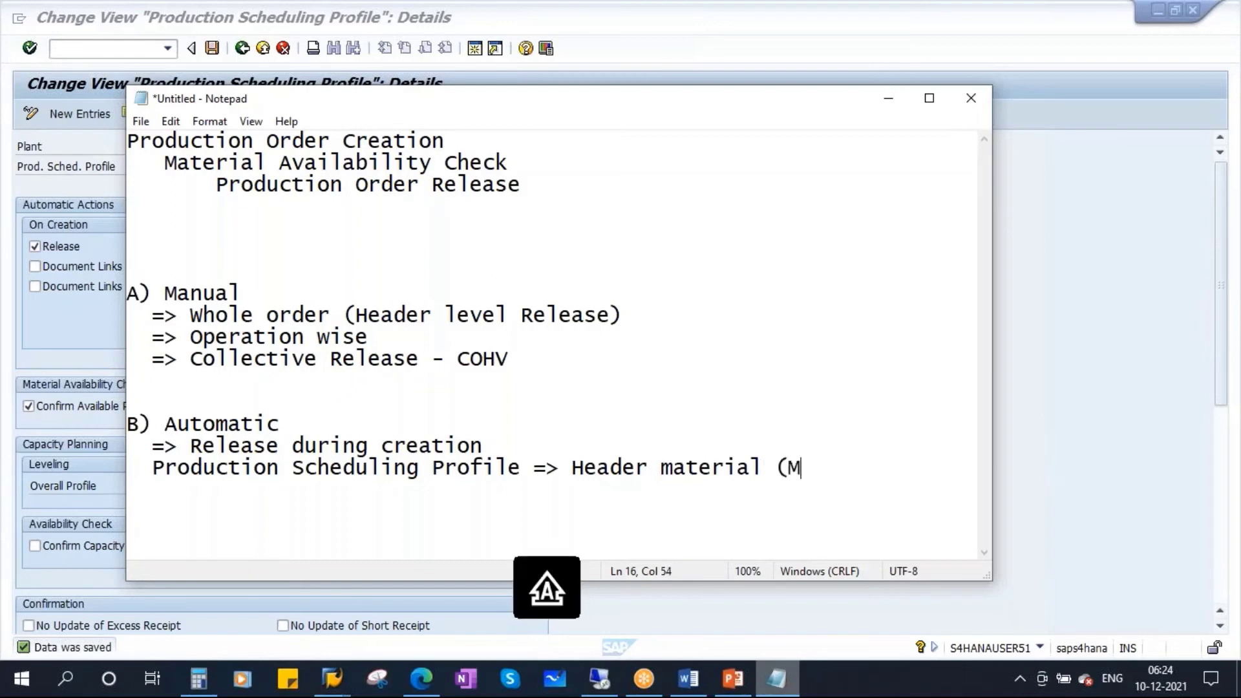
{"action": "type", "text": "M-WS"}
{"action": "key", "text": "Caps_Lock"}
{"action": "type", "text": "view"}
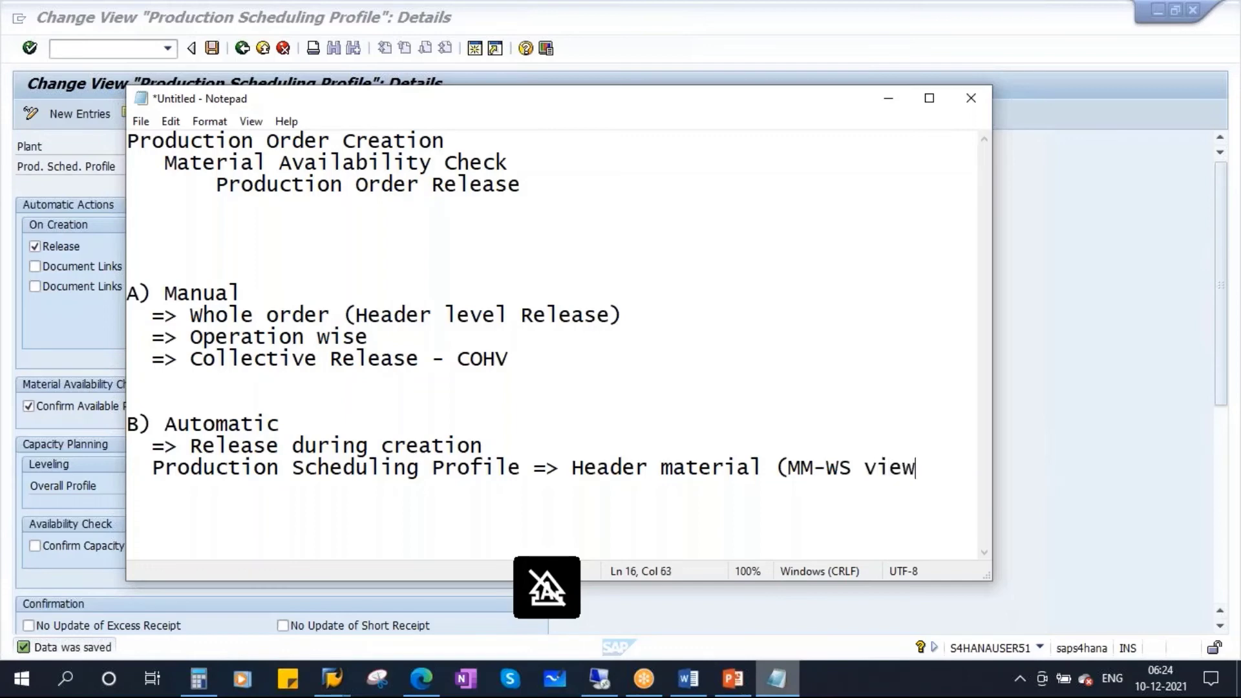
{"action": "type", "text": ")"}
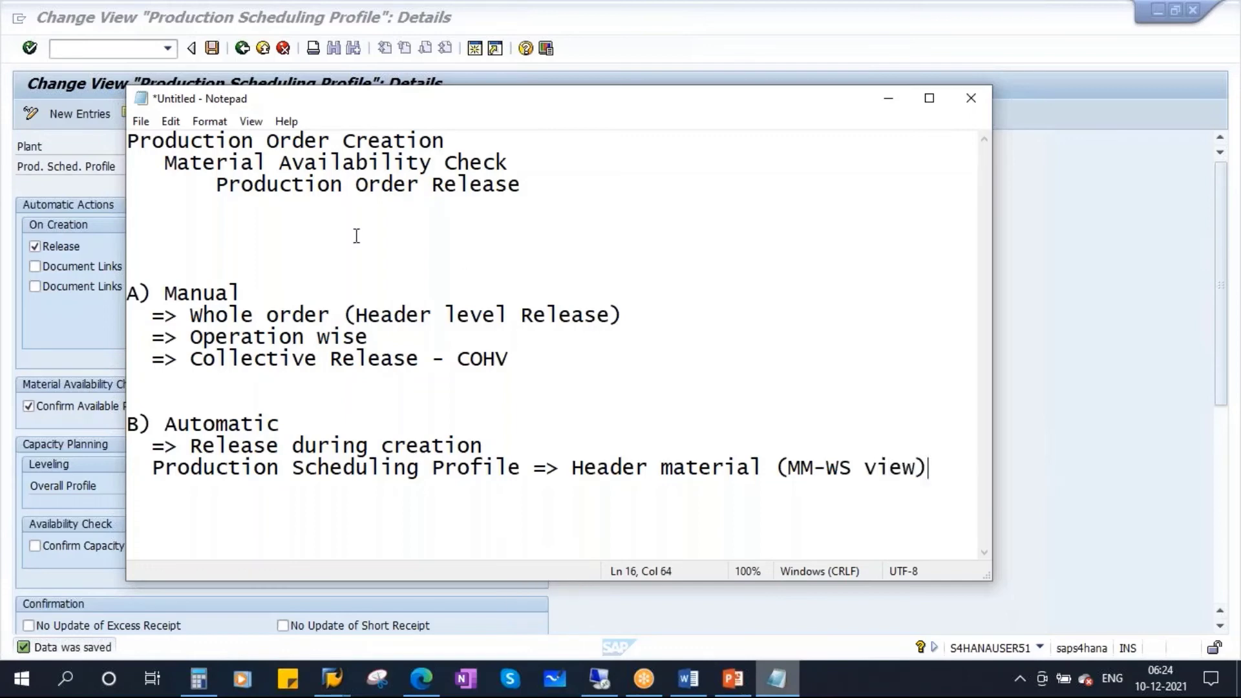
Point out the Production Scheduling Profile and header material terms in the notes, then minimise the notes.
{"action": "left_click_drag", "start_coordinate": [166, 469], "coordinate": [522, 469]}
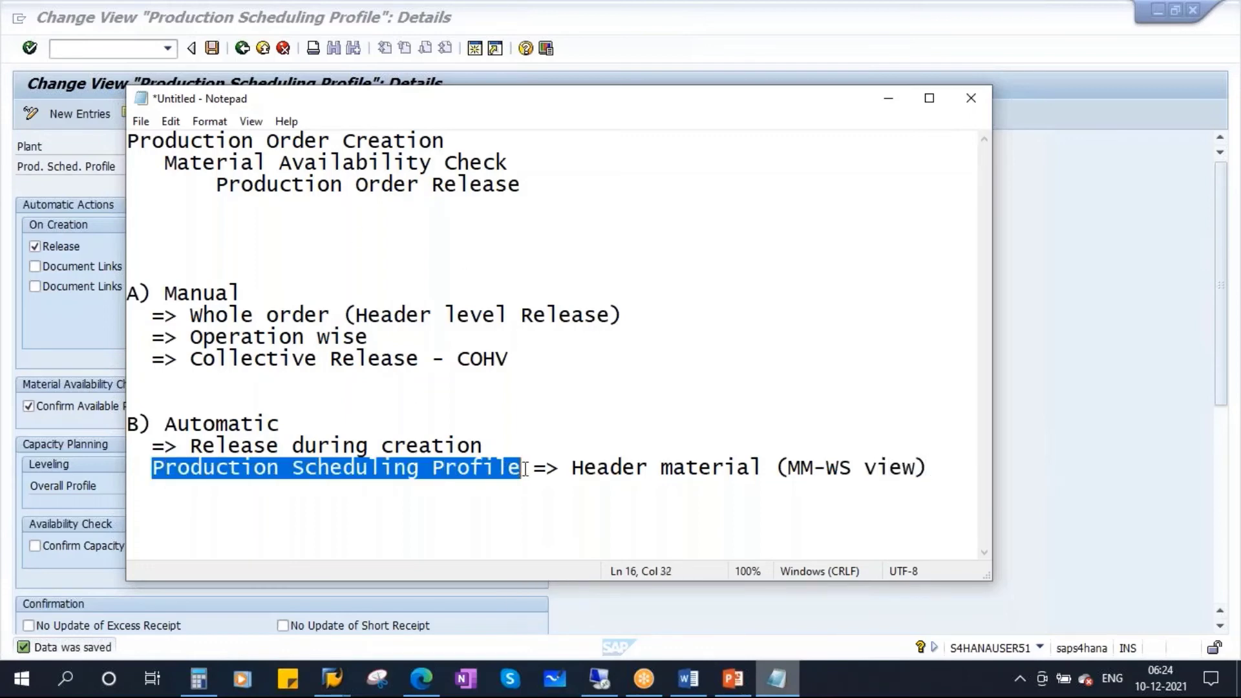
{"action": "left_click", "coordinate": [458, 469]}
{"action": "left_click", "coordinate": [701, 468]}
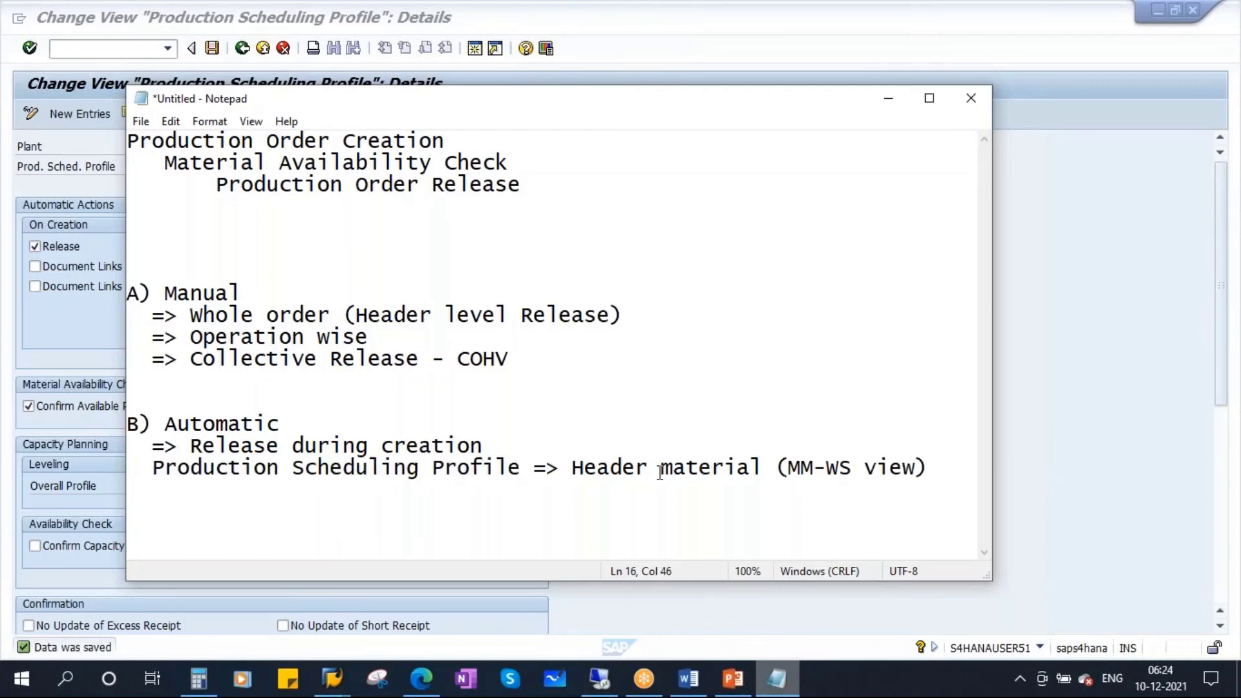
{"action": "left_click", "coordinate": [889, 99]}
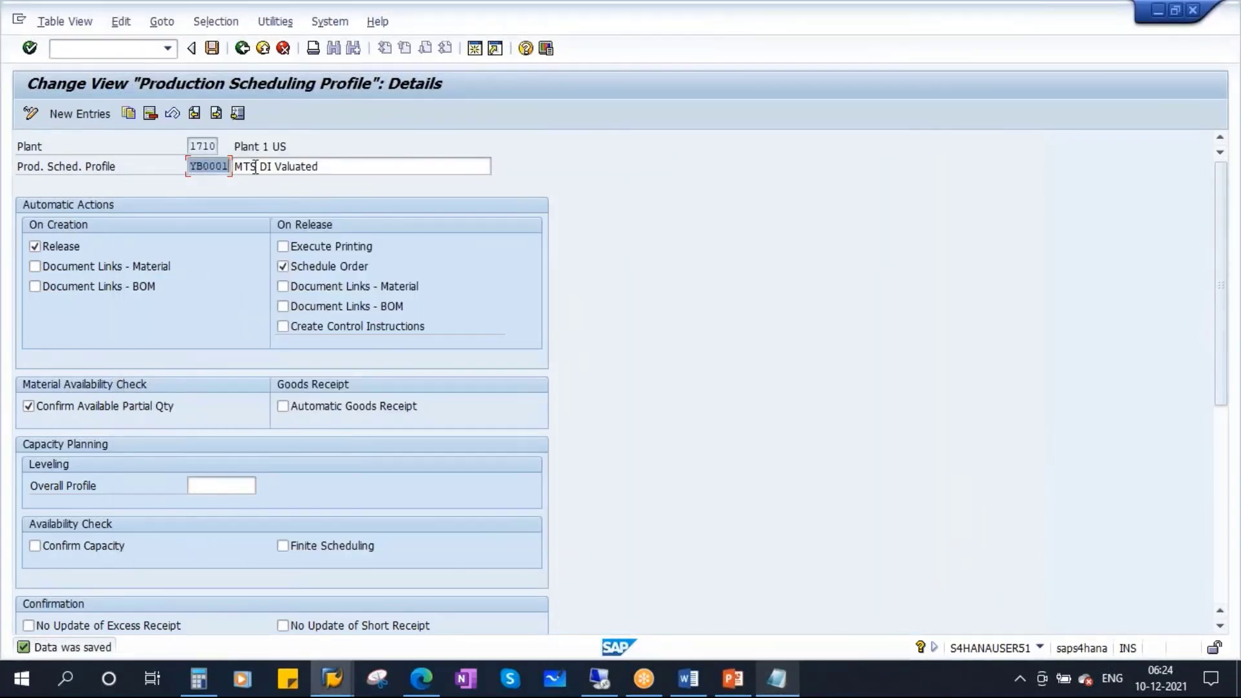
Return to the scheduling profile overview, then start transaction MM02 in the other SAP session.
{"action": "left_click", "coordinate": [243, 48]}
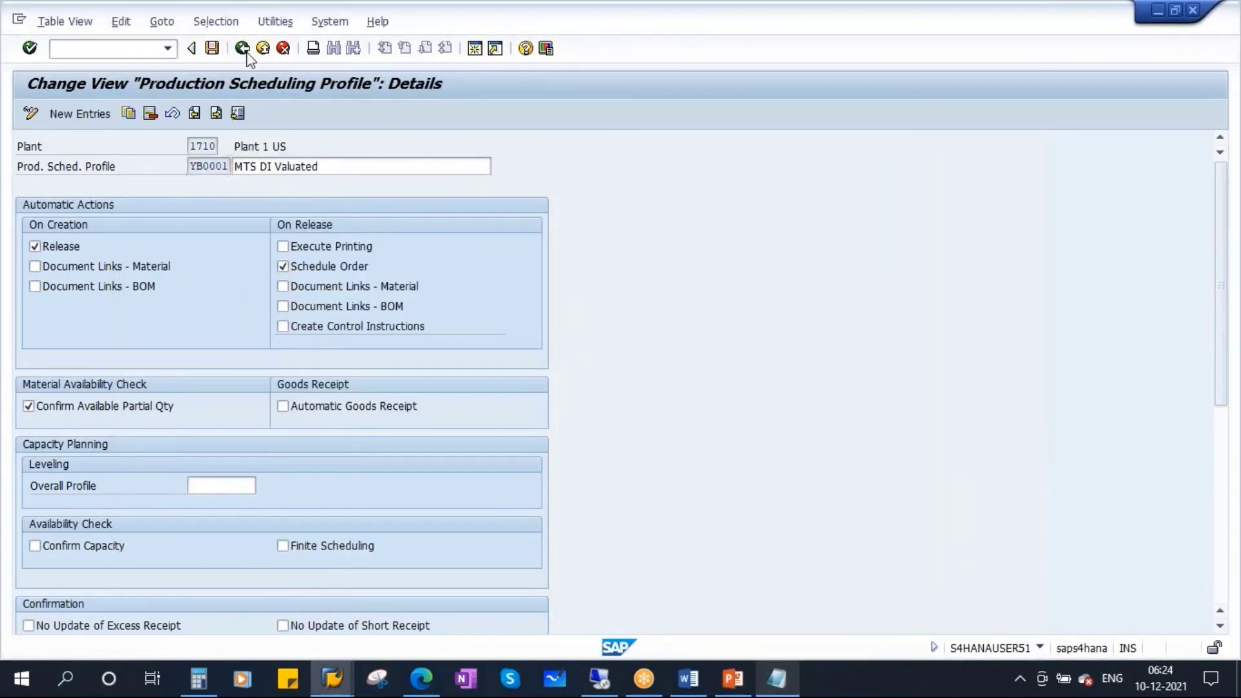
{"action": "left_click", "coordinate": [332, 679]}
{"action": "left_click", "coordinate": [486, 601]}
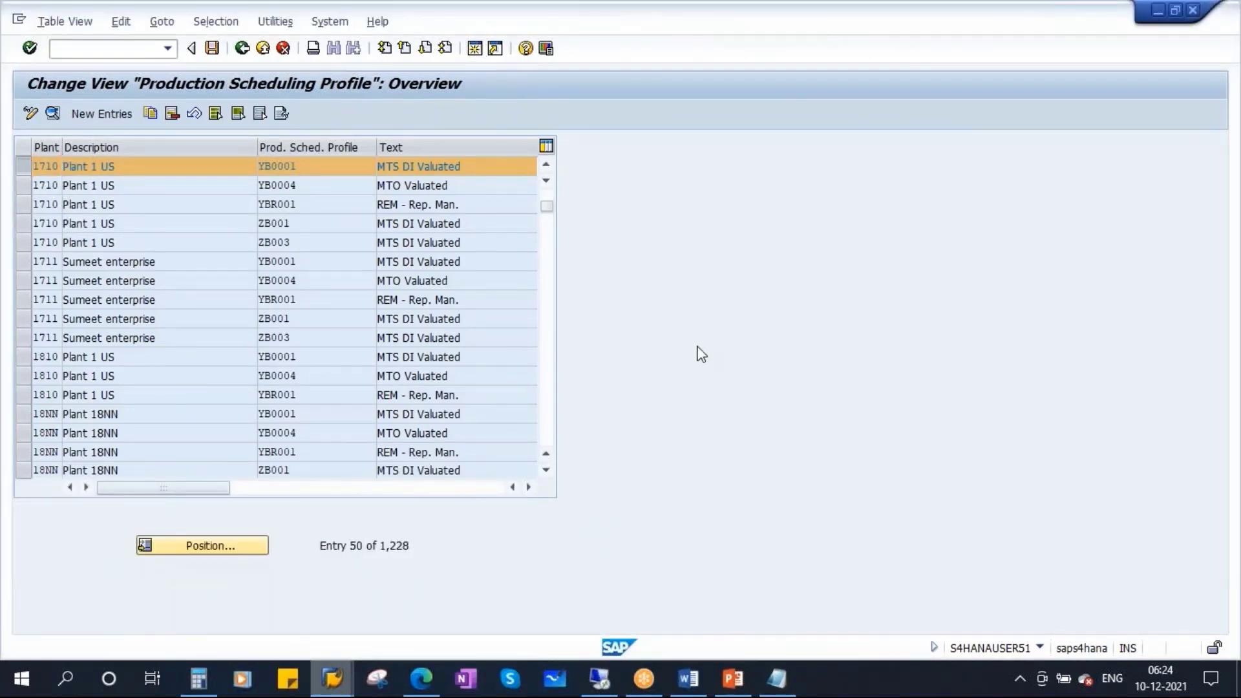
{"action": "key", "text": "alt+Tab"}
{"action": "type", "text": "mm"}
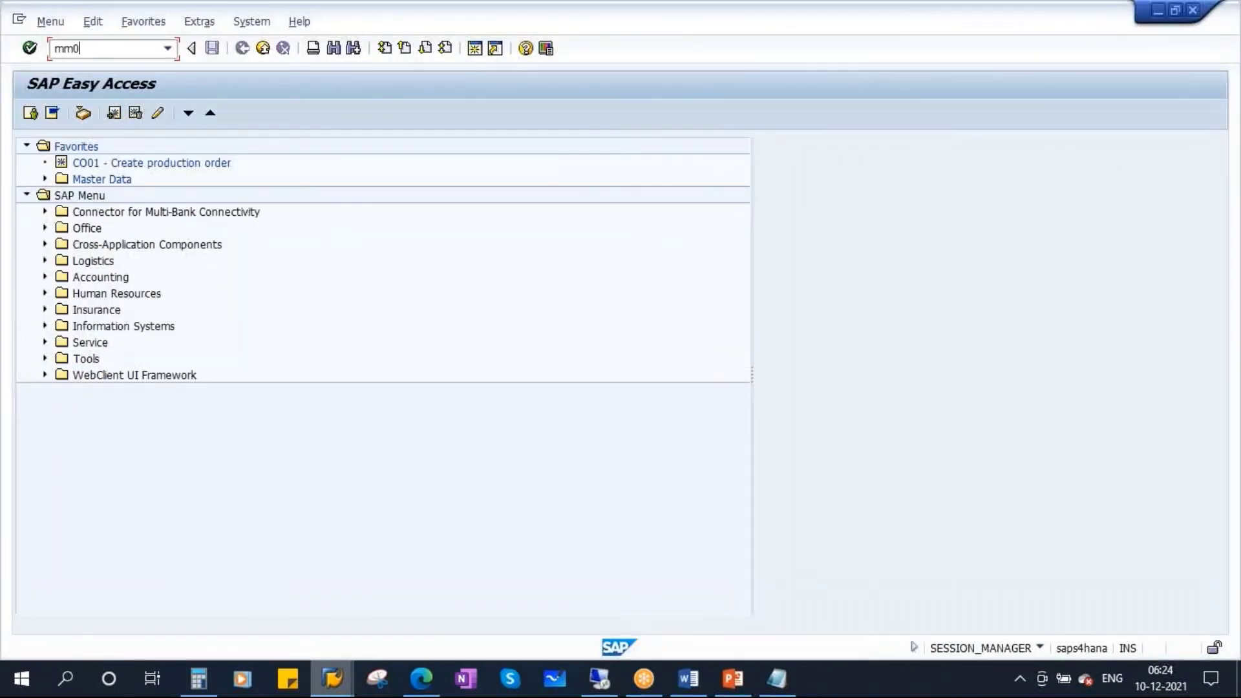
{"action": "type", "text": "02"}
{"action": "key", "text": "Return"}
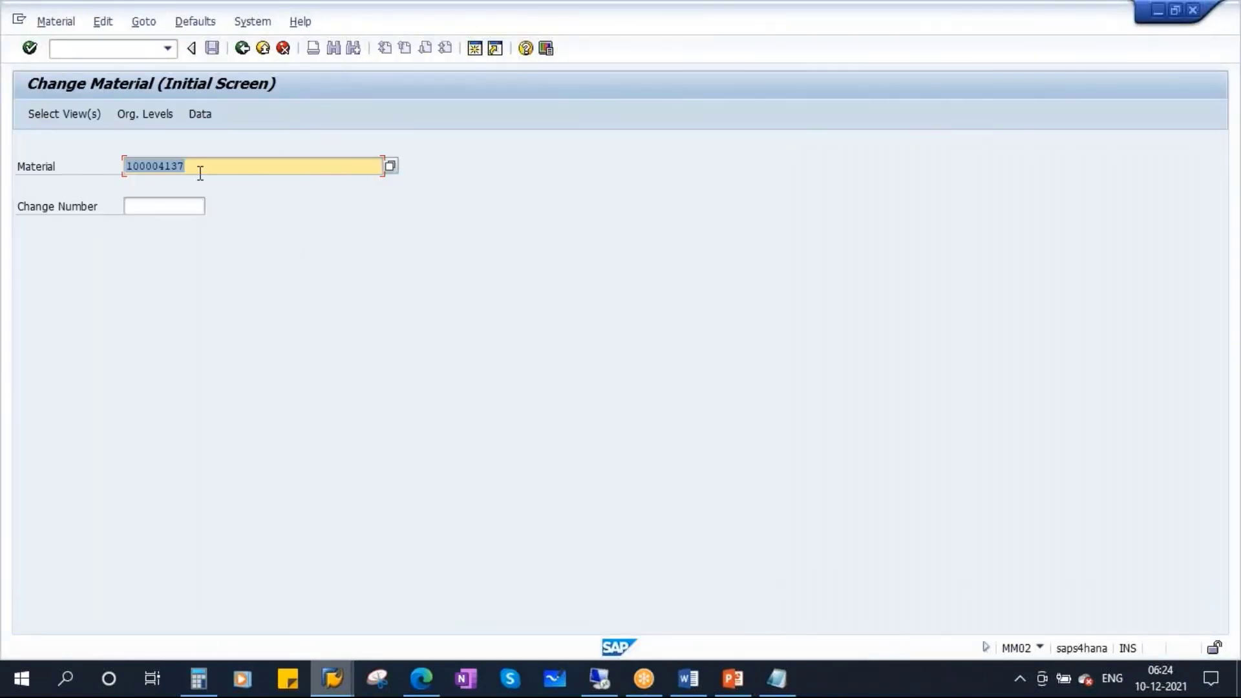
Open the Work Scheduling view of material 100004137 for plant 1710.
{"action": "key", "text": "Return"}
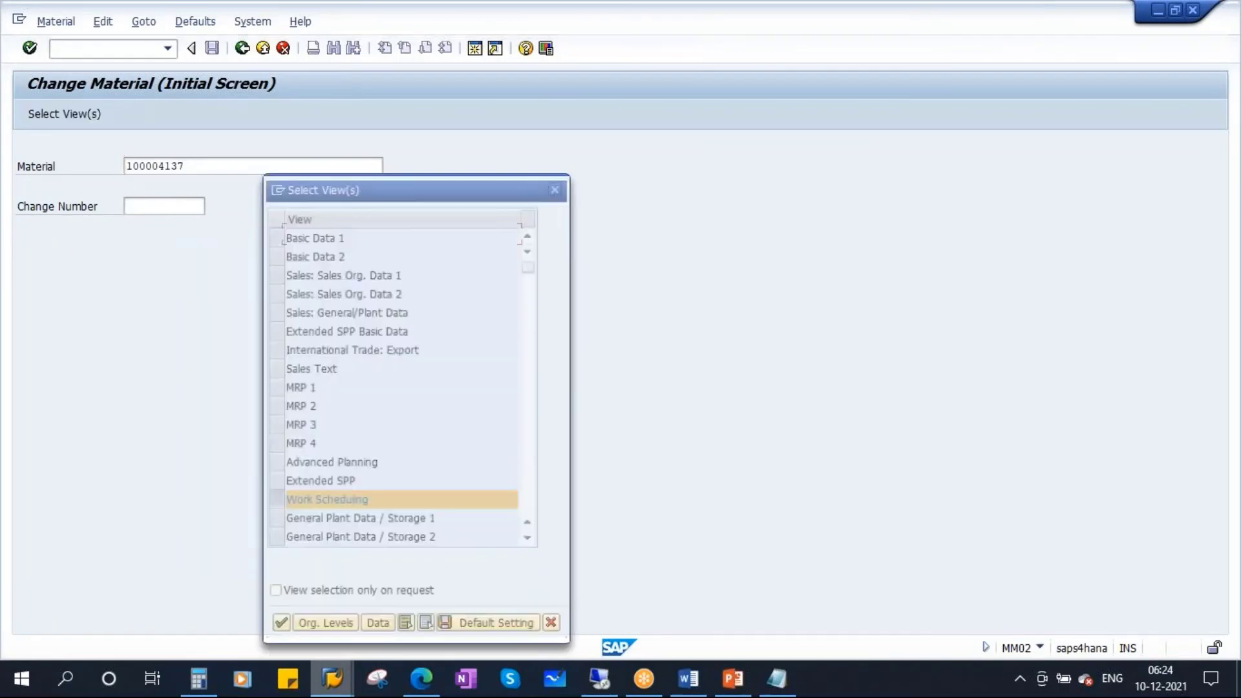
{"action": "left_click_drag", "start_coordinate": [412, 189], "coordinate": [472, 145]}
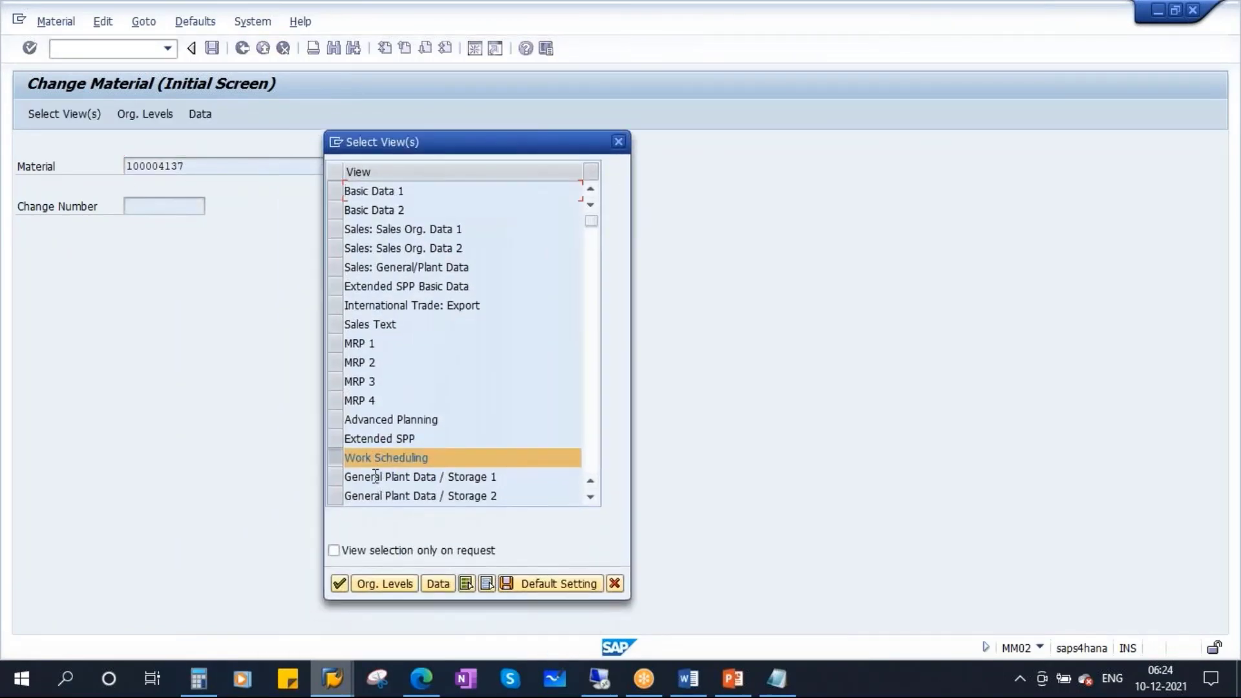
{"action": "left_click", "coordinate": [335, 457]}
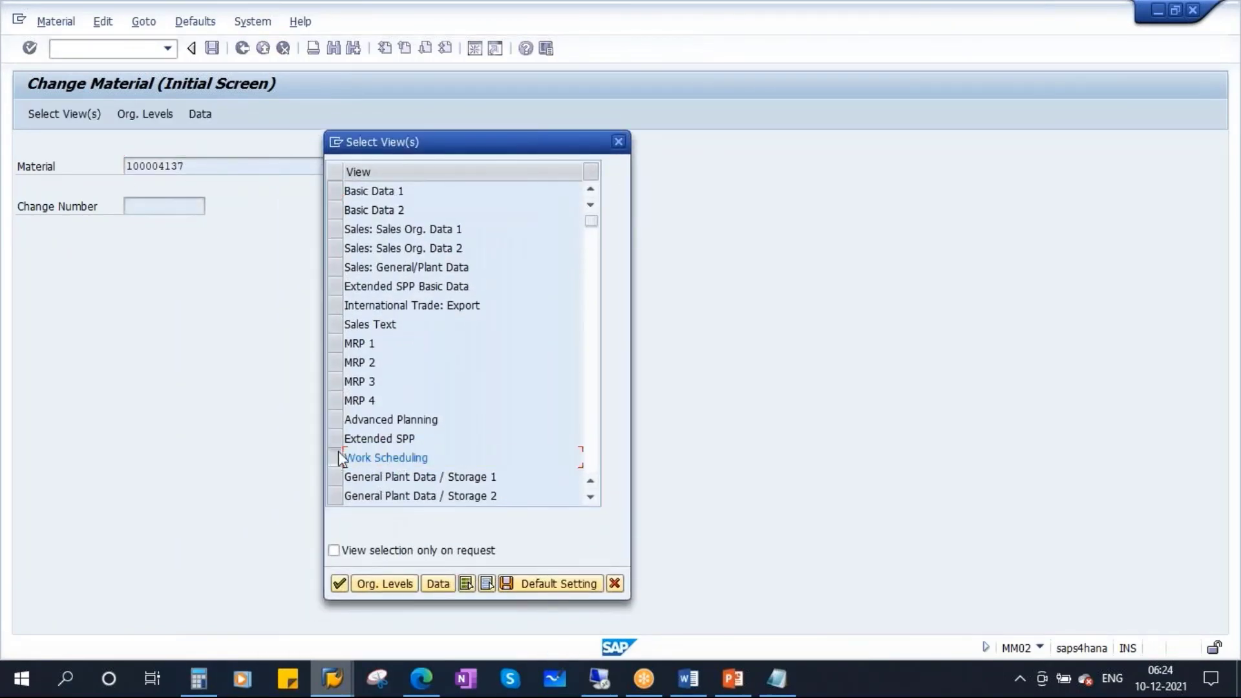
{"action": "left_click", "coordinate": [339, 458]}
{"action": "left_click", "coordinate": [340, 584]}
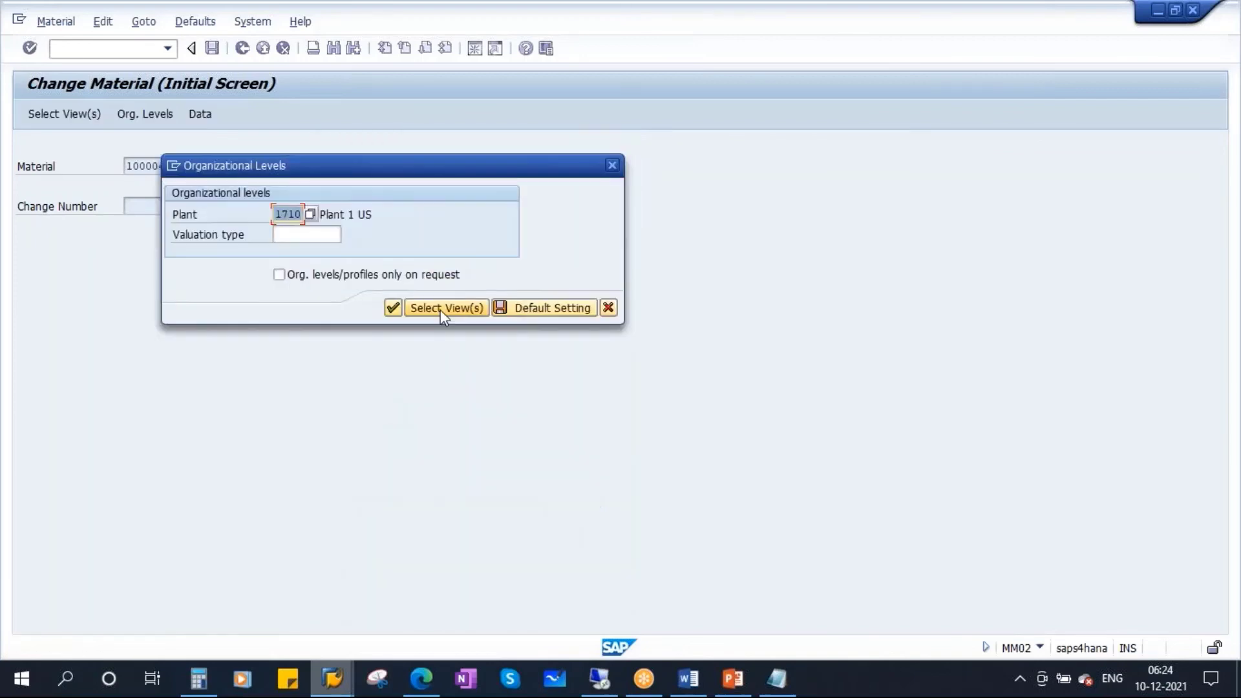
{"action": "left_click", "coordinate": [393, 307]}
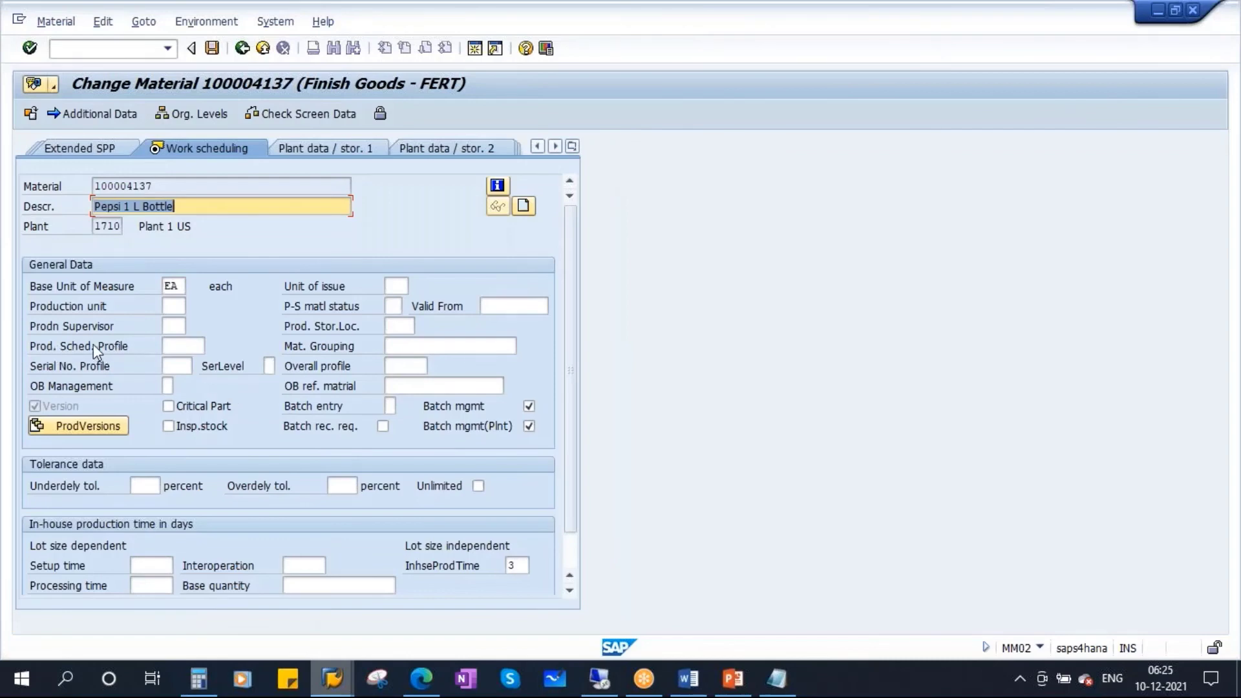
Assign Production Scheduling Profile YB0001 to the material and save the change.
{"action": "left_click", "coordinate": [183, 345]}
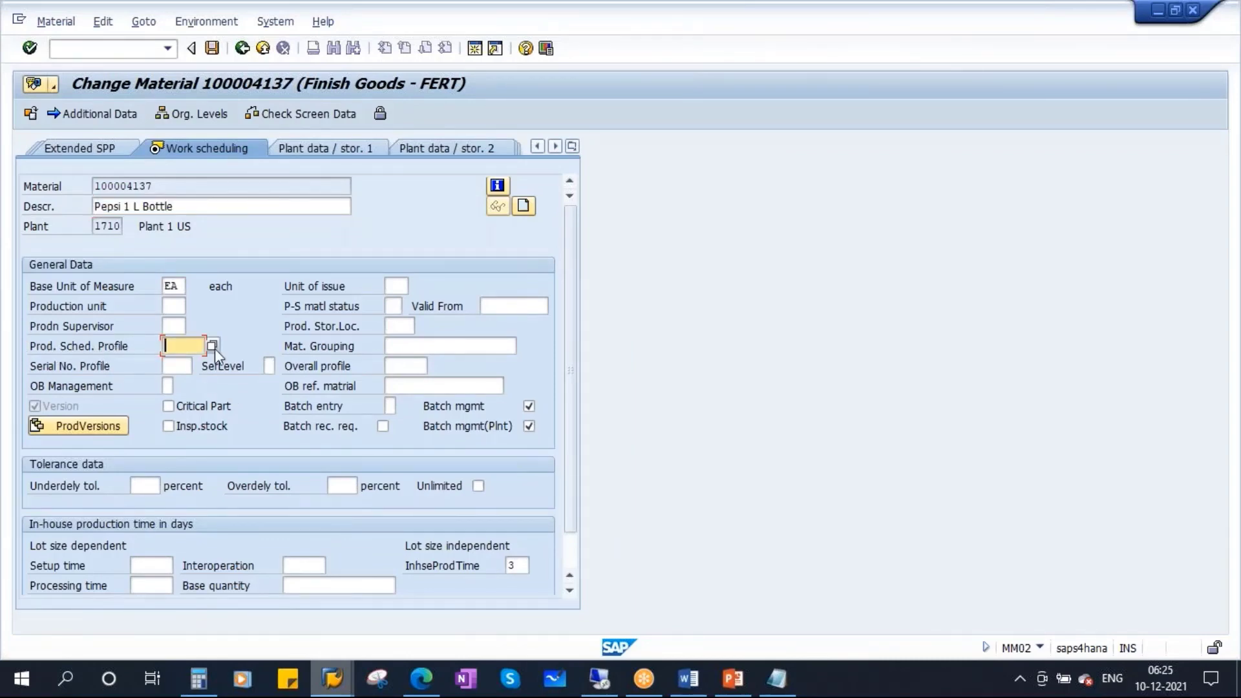
{"action": "left_click", "coordinate": [213, 347]}
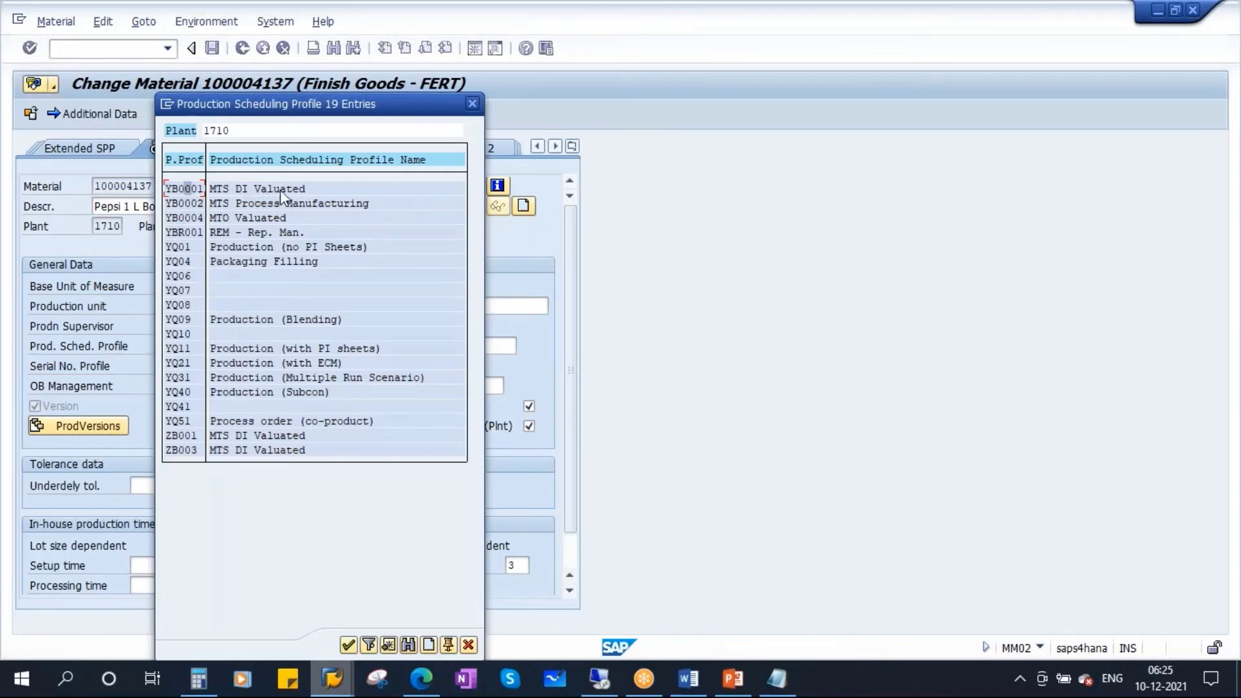
{"action": "double_click", "coordinate": [184, 189]}
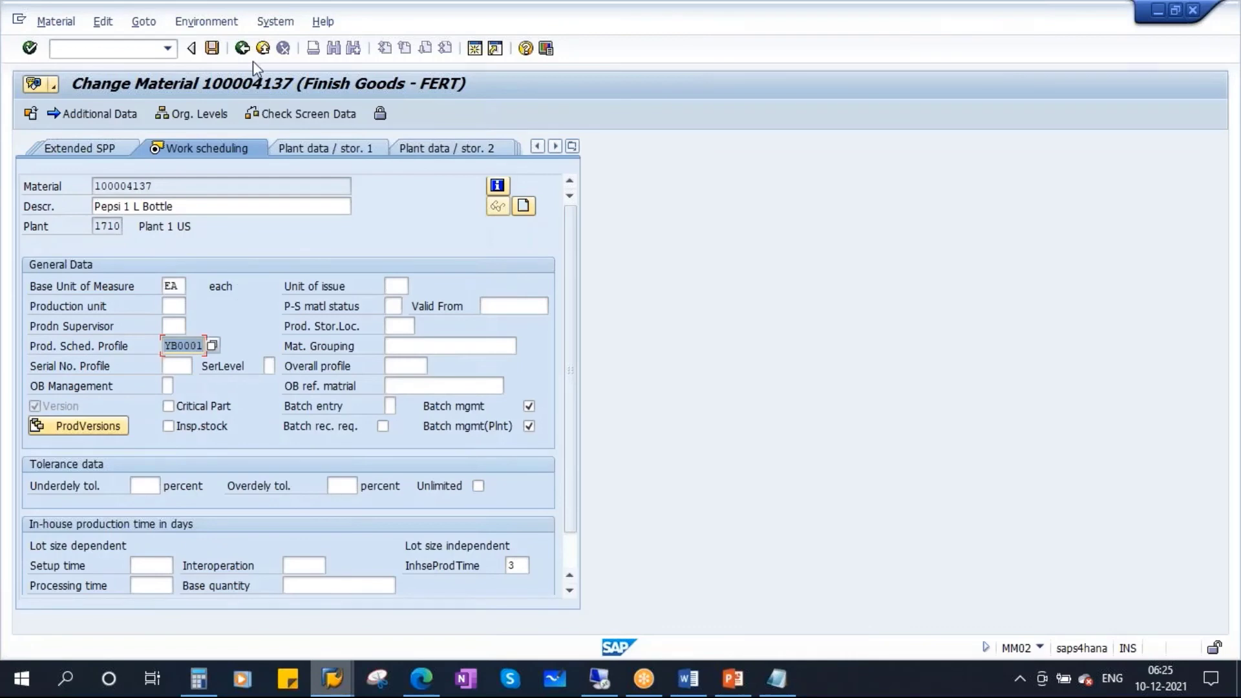
{"action": "left_click", "coordinate": [212, 48]}
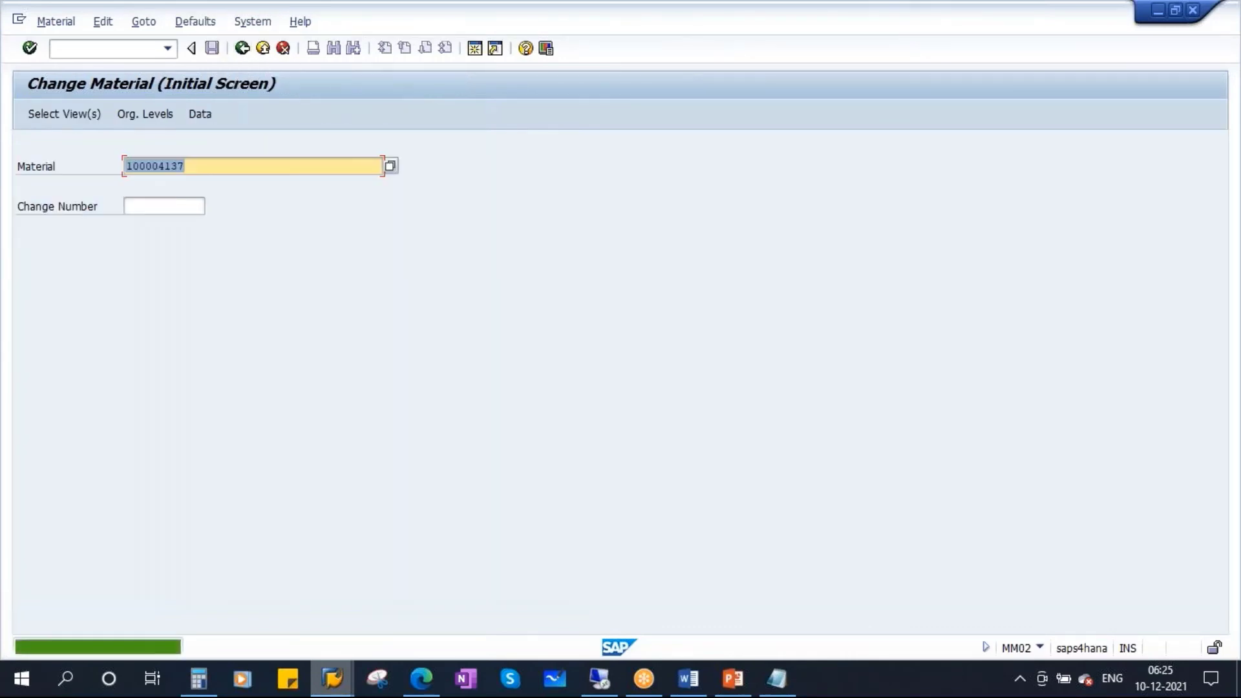
Leave the material change and start a CO01 production order for material 100004137, plant 1710, order type YBM1.
{"action": "left_click", "coordinate": [242, 48]}
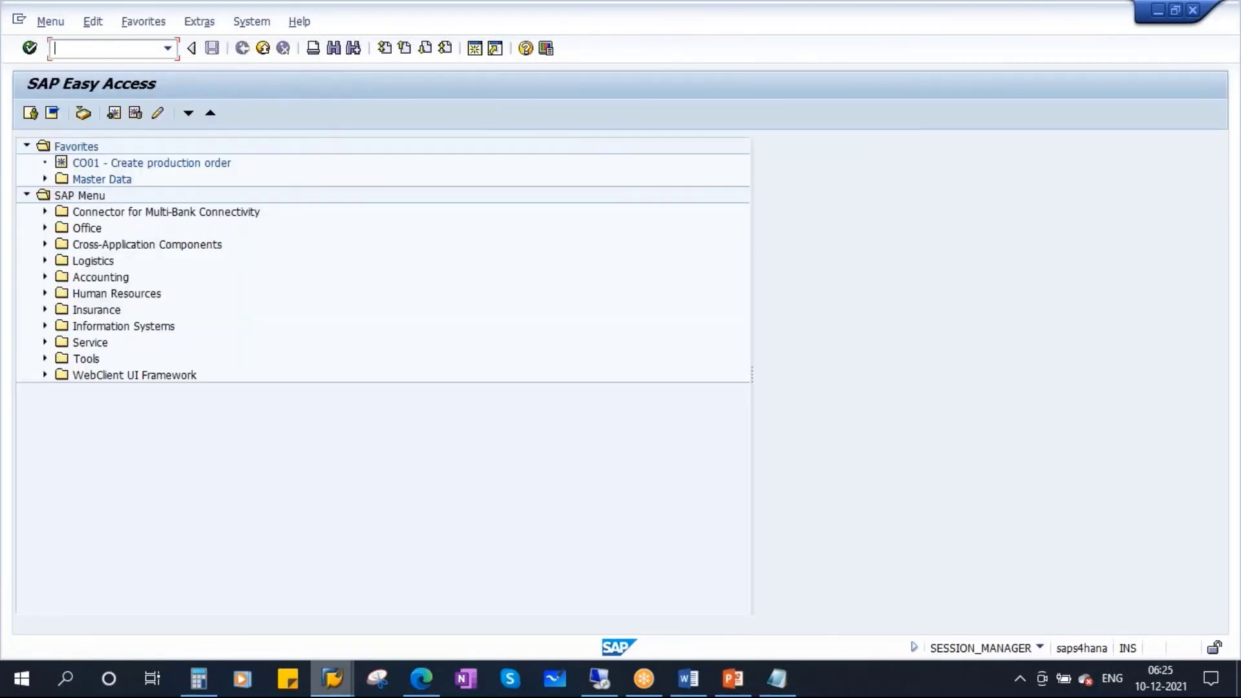
{"action": "type", "text": "co01"}
{"action": "key", "text": "Return"}
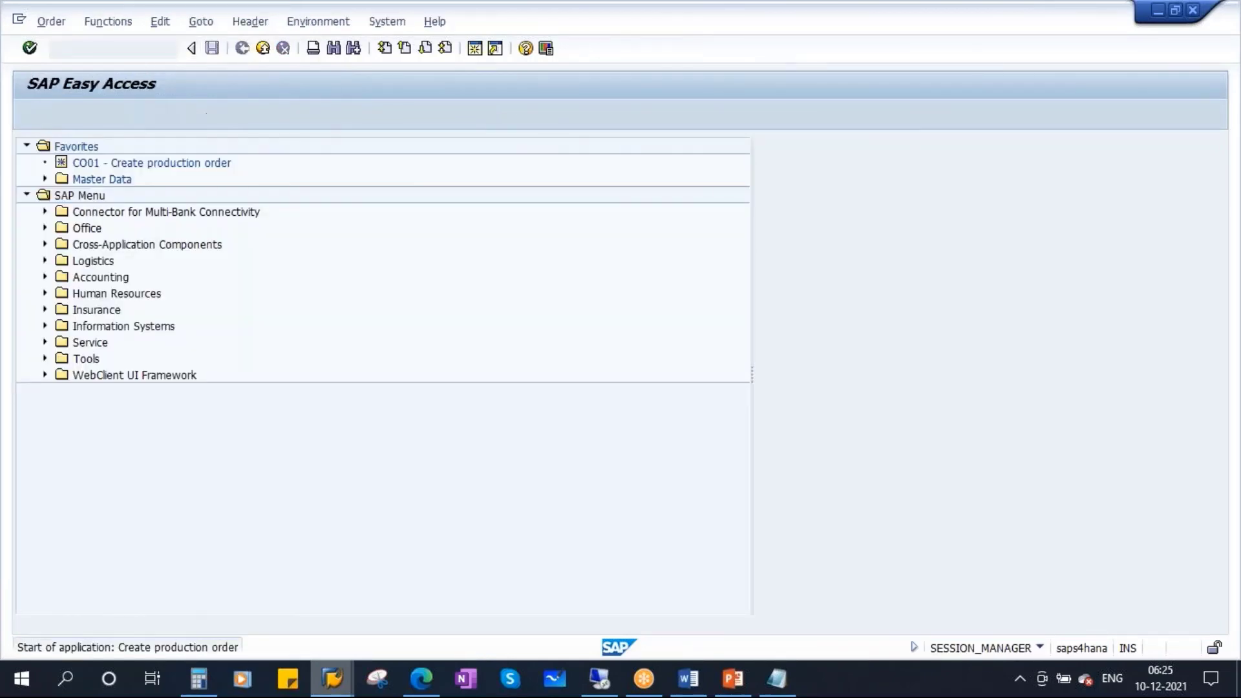
{"action": "type", "text": "1"}
{"action": "left_click", "coordinate": [203, 203]}
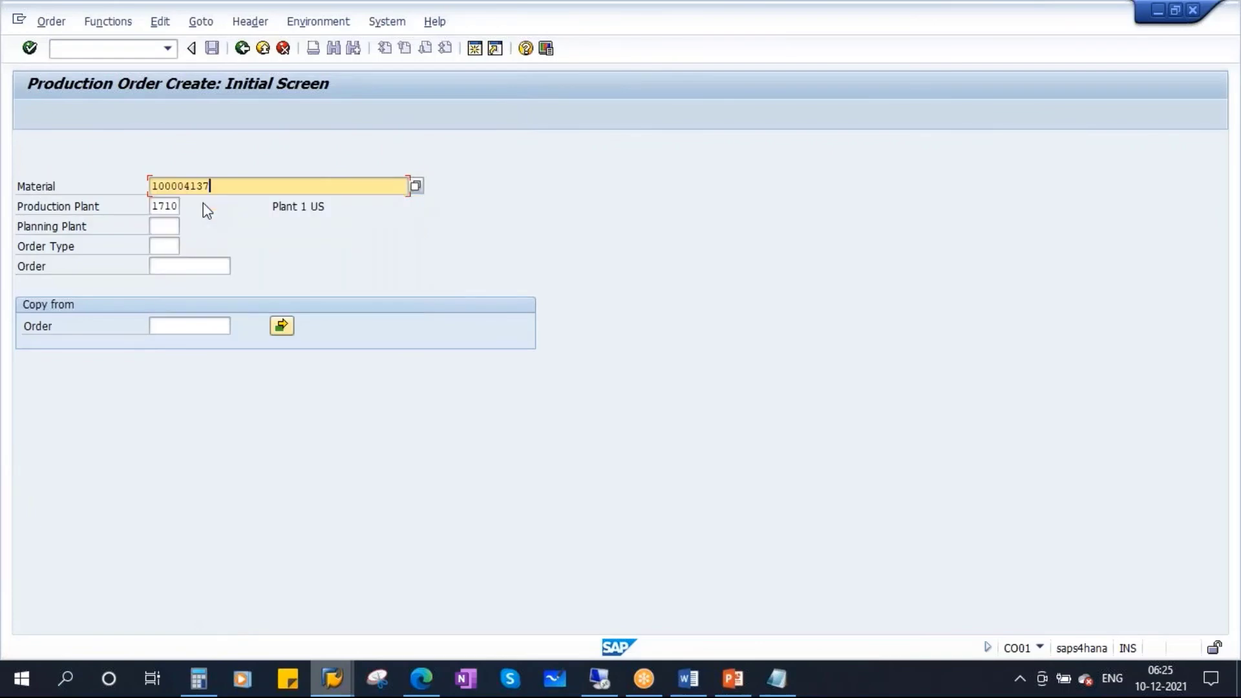
{"action": "left_click", "coordinate": [162, 247]}
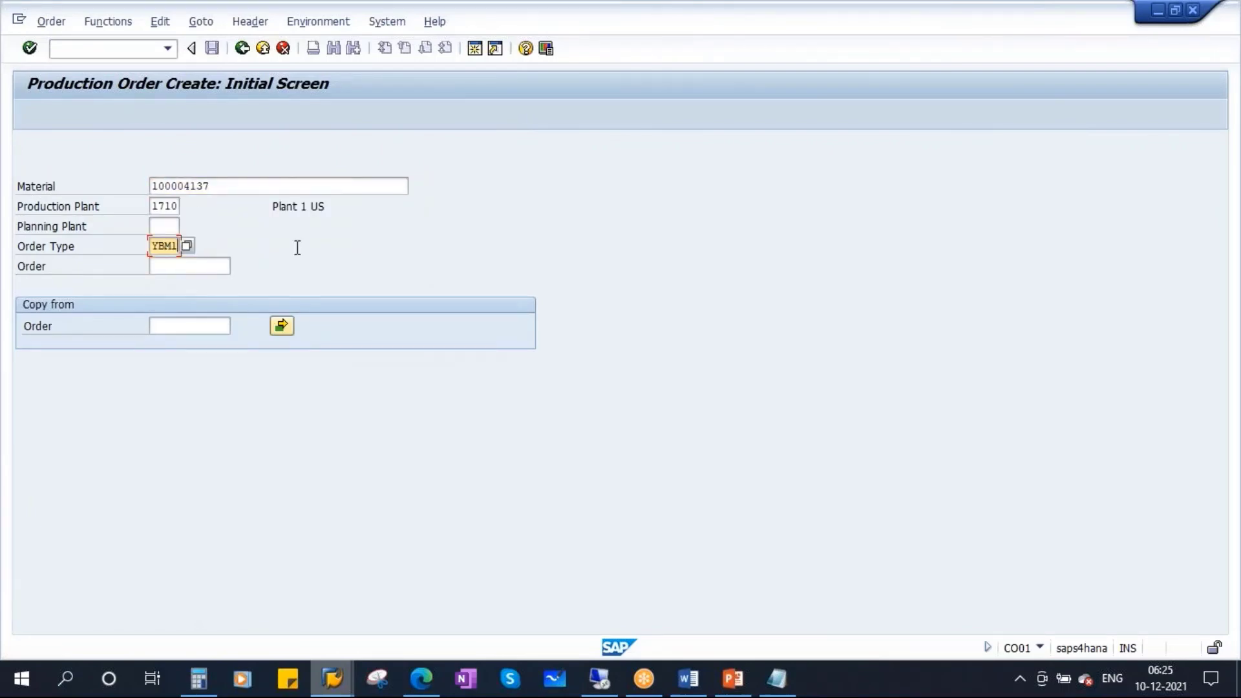
{"action": "key", "text": "Return"}
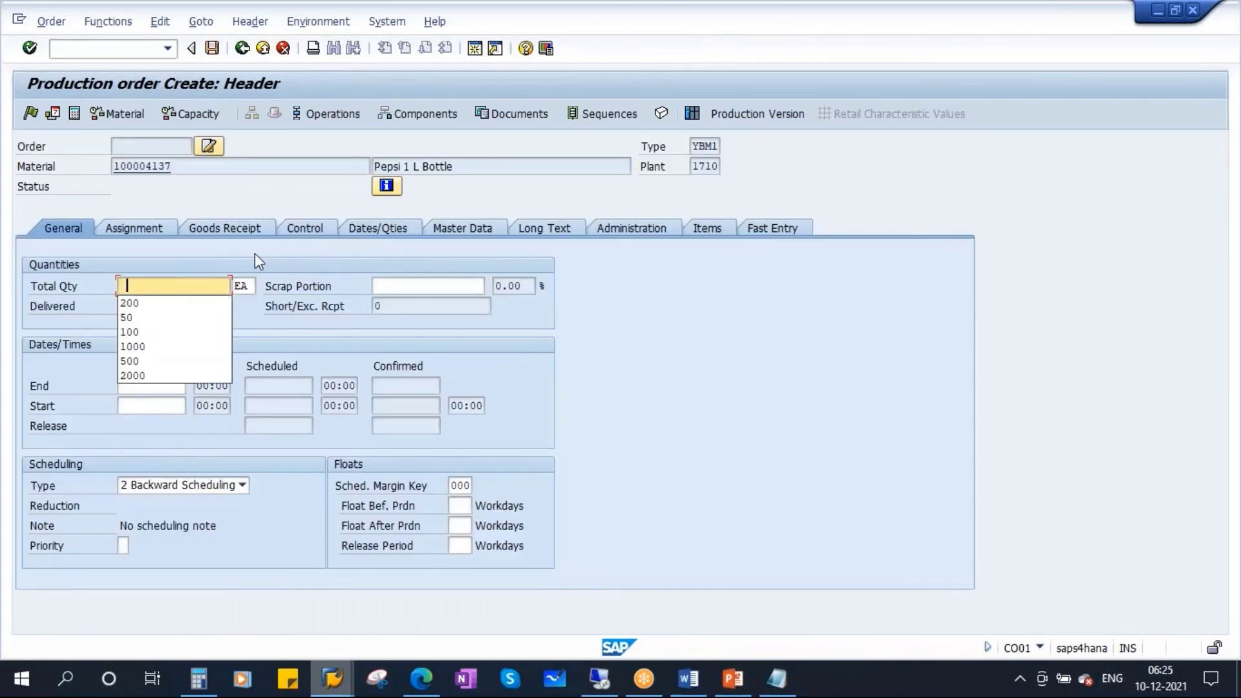
Set the order's total quantity to 100 and its scheduling type to Current data, then check the order status.
{"action": "left_click", "coordinate": [149, 332]}
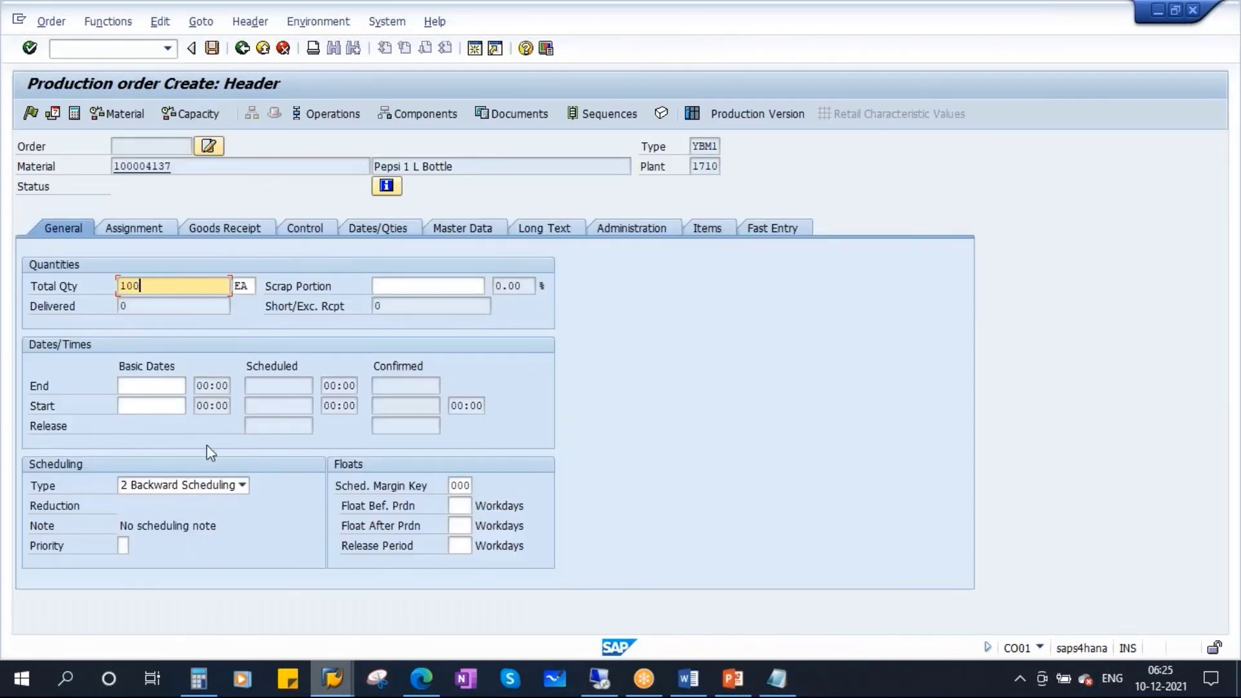
{"action": "left_click", "coordinate": [242, 485]}
{"action": "left_click", "coordinate": [160, 543]}
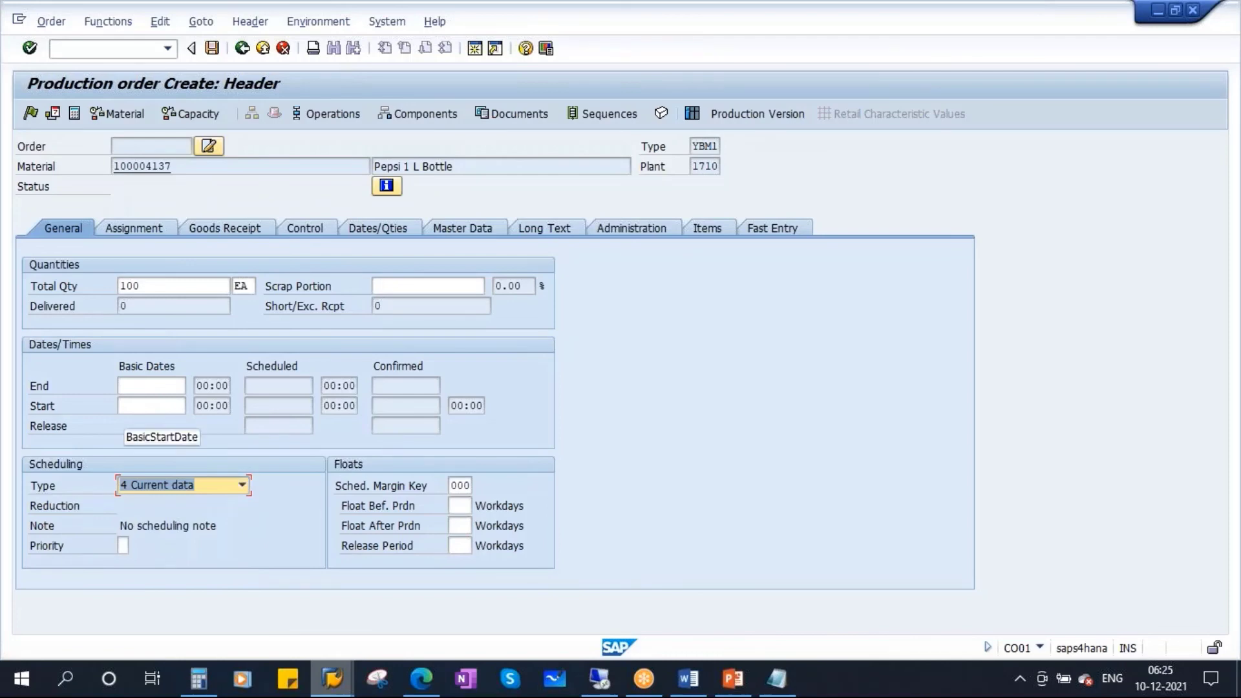
{"action": "key", "text": "Return"}
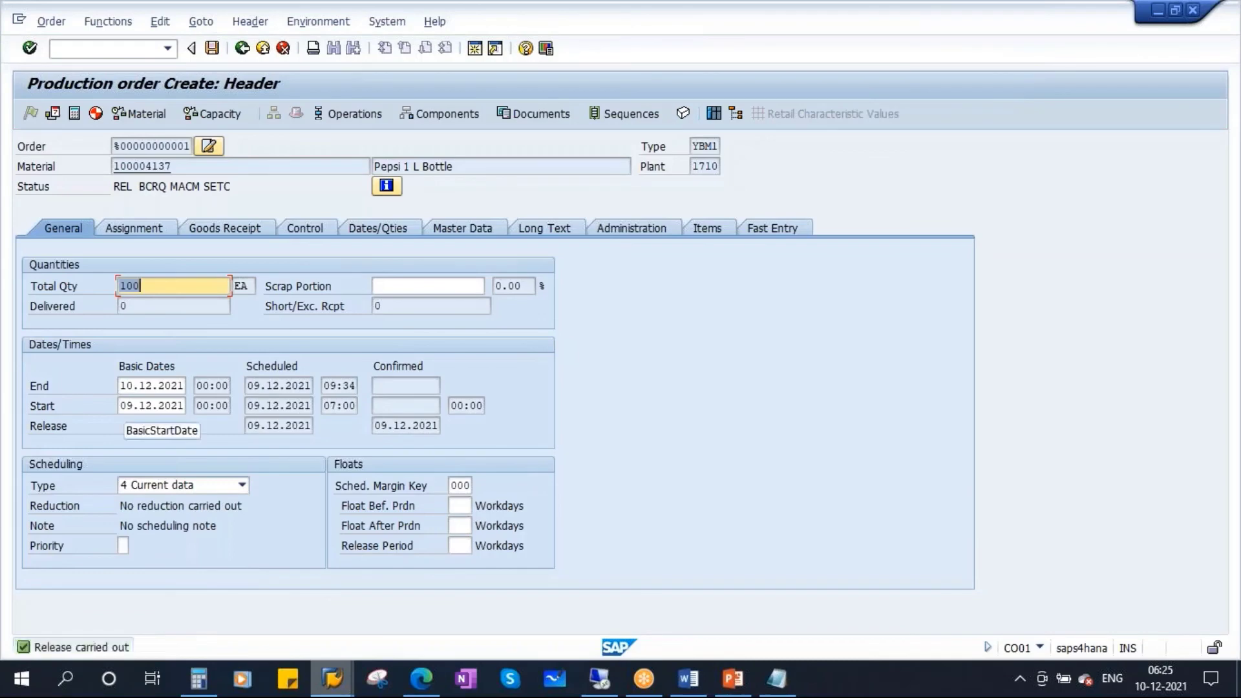
{"action": "double_click", "coordinate": [119, 190]}
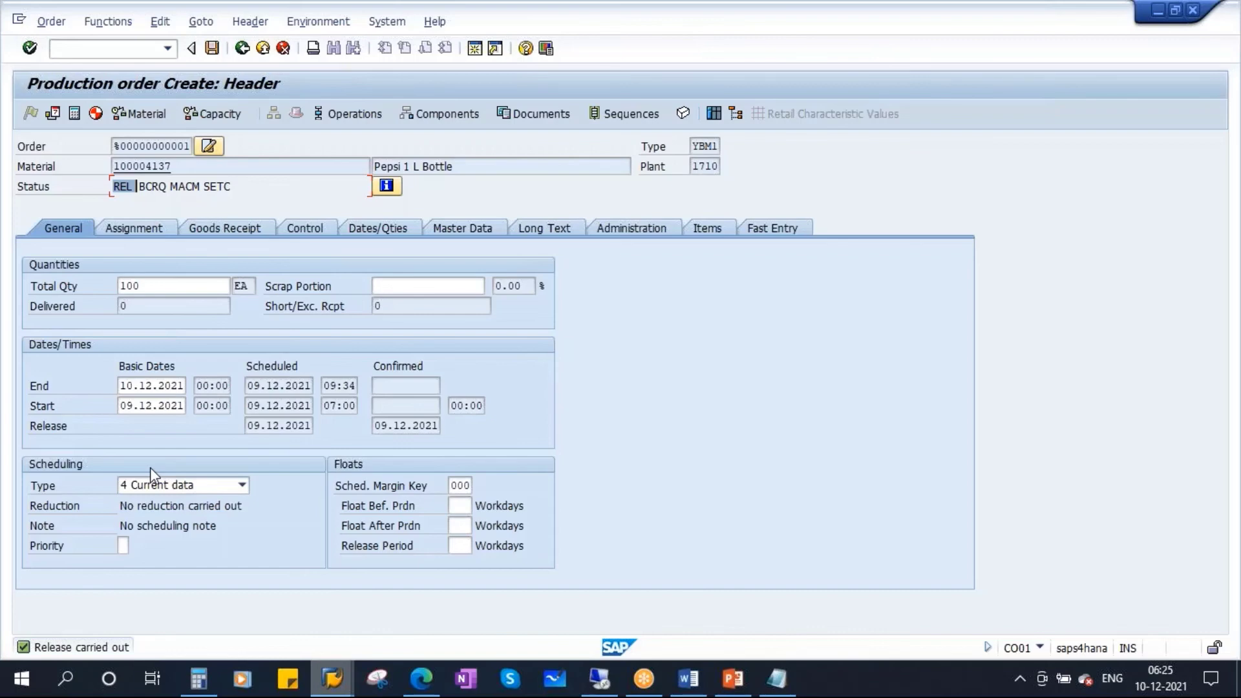
Create a batch in the order's goods receipt data and save the order despite the cost calculation warning.
{"action": "left_click", "coordinate": [242, 224]}
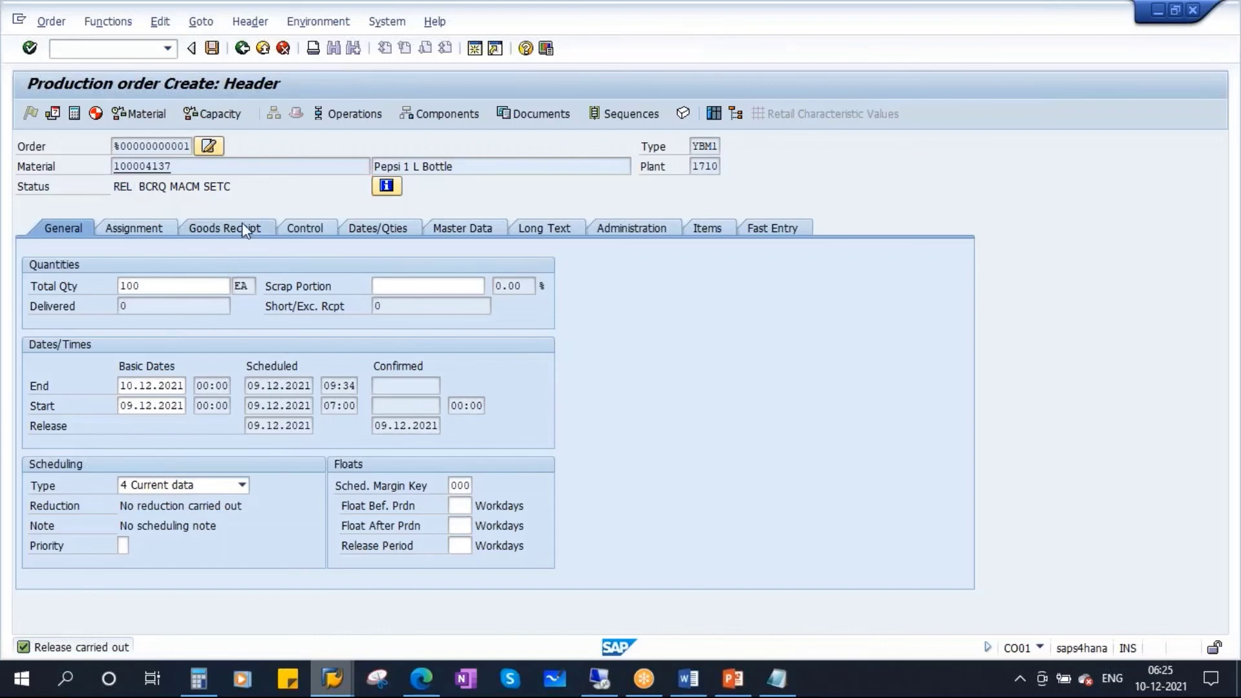
{"action": "left_click", "coordinate": [514, 465]}
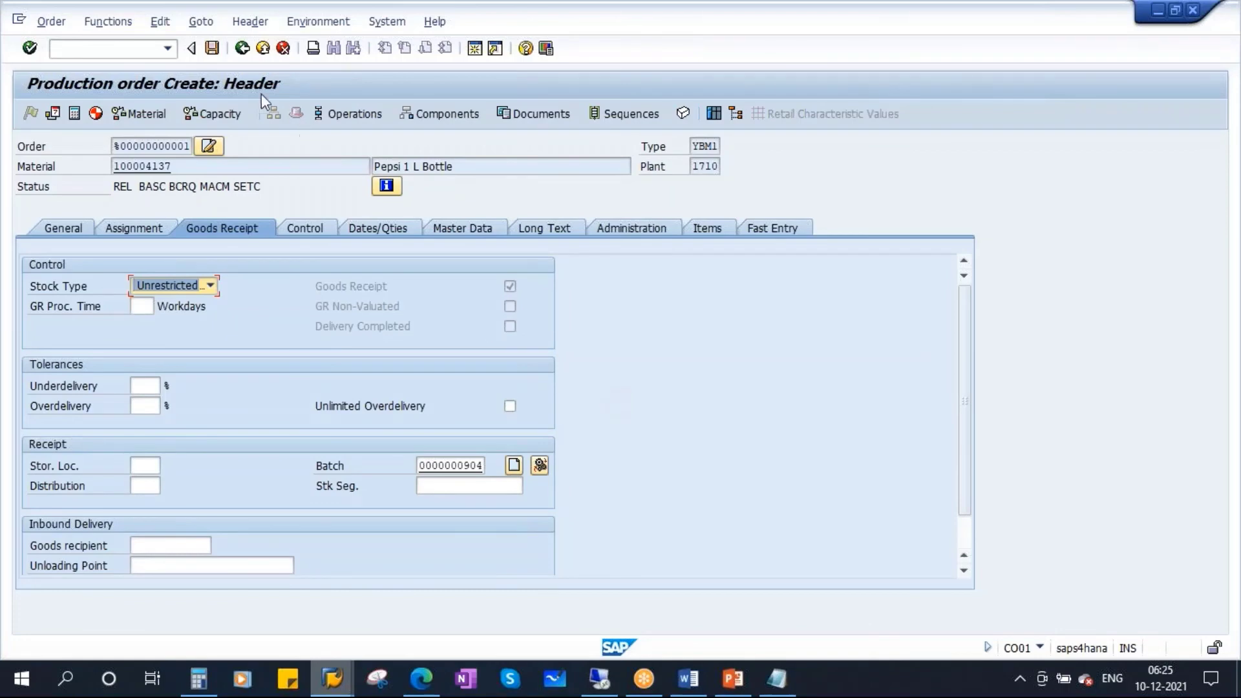
{"action": "left_click", "coordinate": [215, 55]}
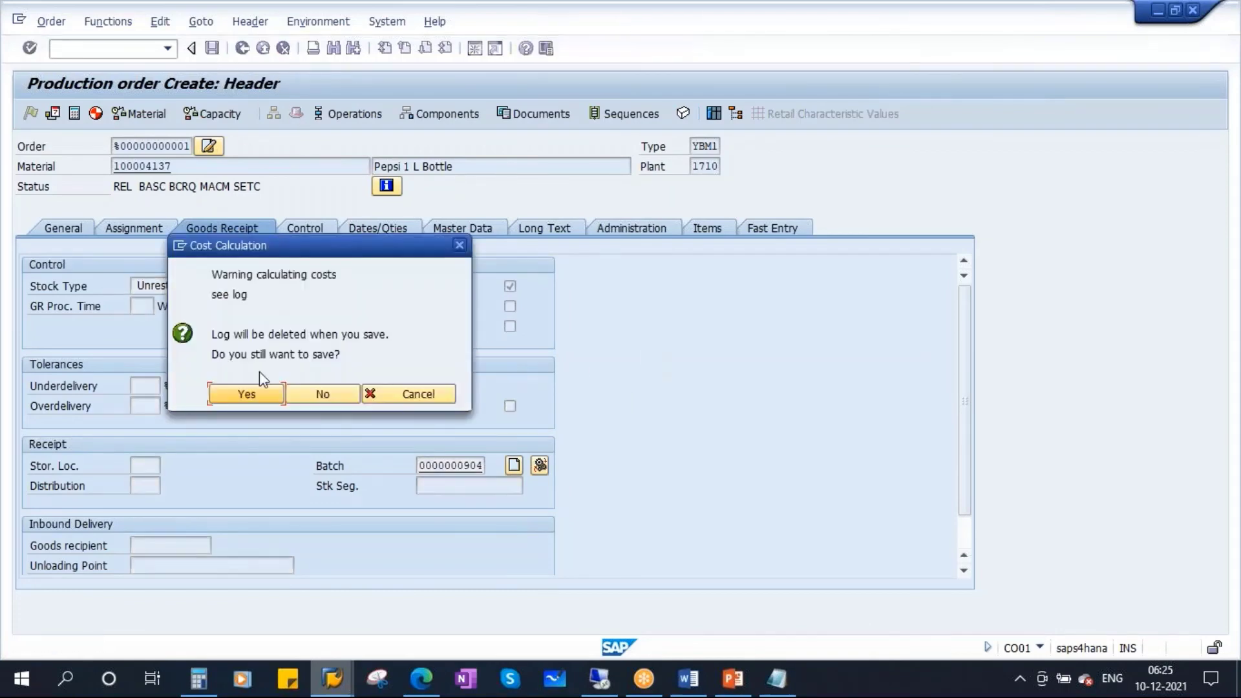
{"action": "left_click", "coordinate": [248, 401]}
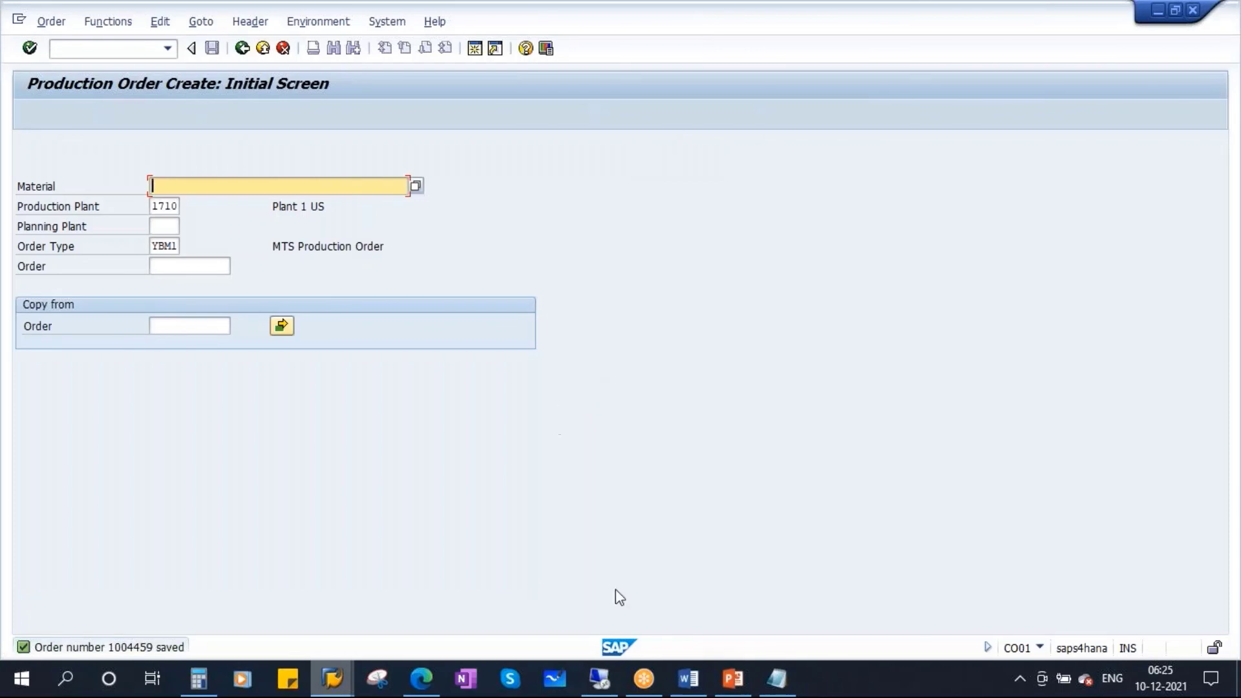
Present the Production Scheduling Profile slide in PowerPoint, underline the profile heading and "Automatic actions on creation", and tick and circle "Release".
{"action": "left_click", "coordinate": [733, 679]}
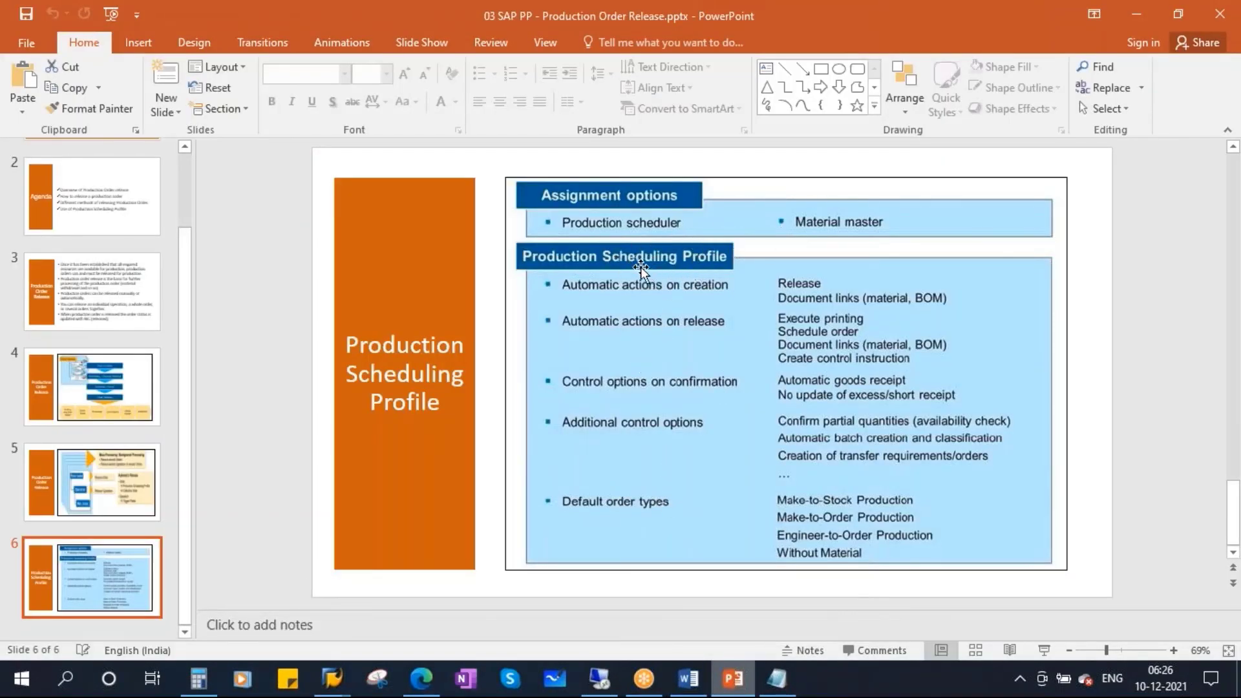
{"action": "left_click", "coordinate": [1040, 649]}
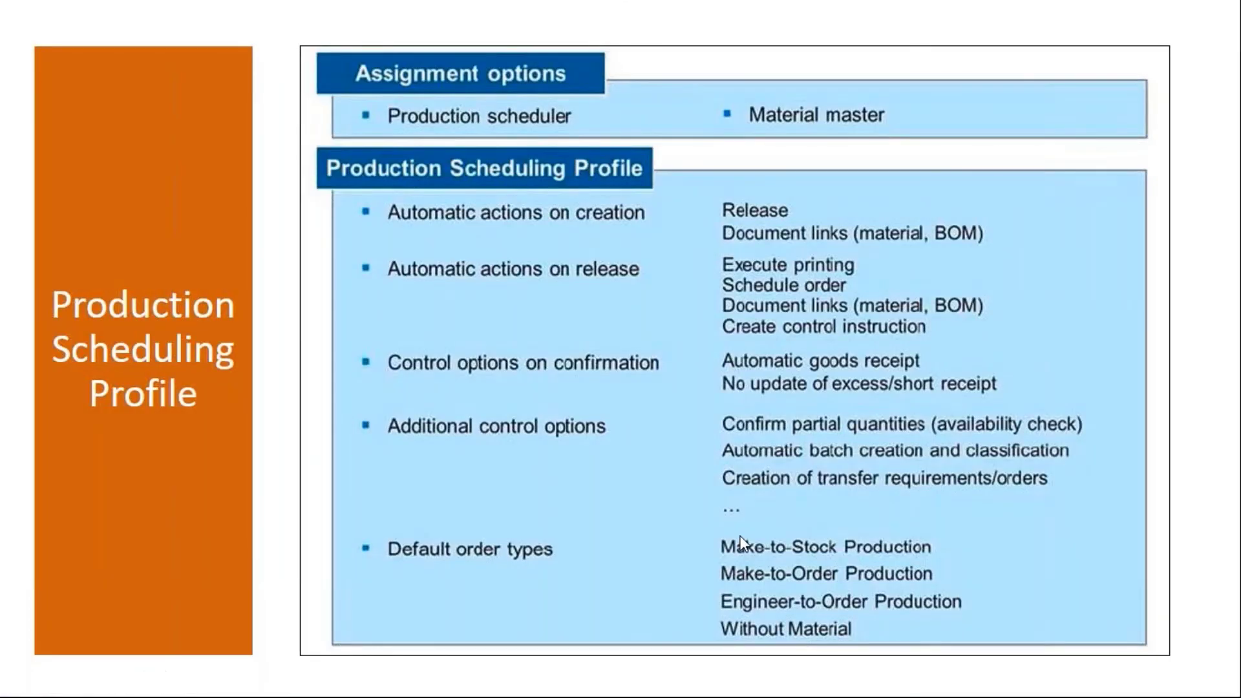
{"action": "key", "text": "ctrl+p"}
{"action": "left_click_drag", "start_coordinate": [326, 187], "coordinate": [642, 182]}
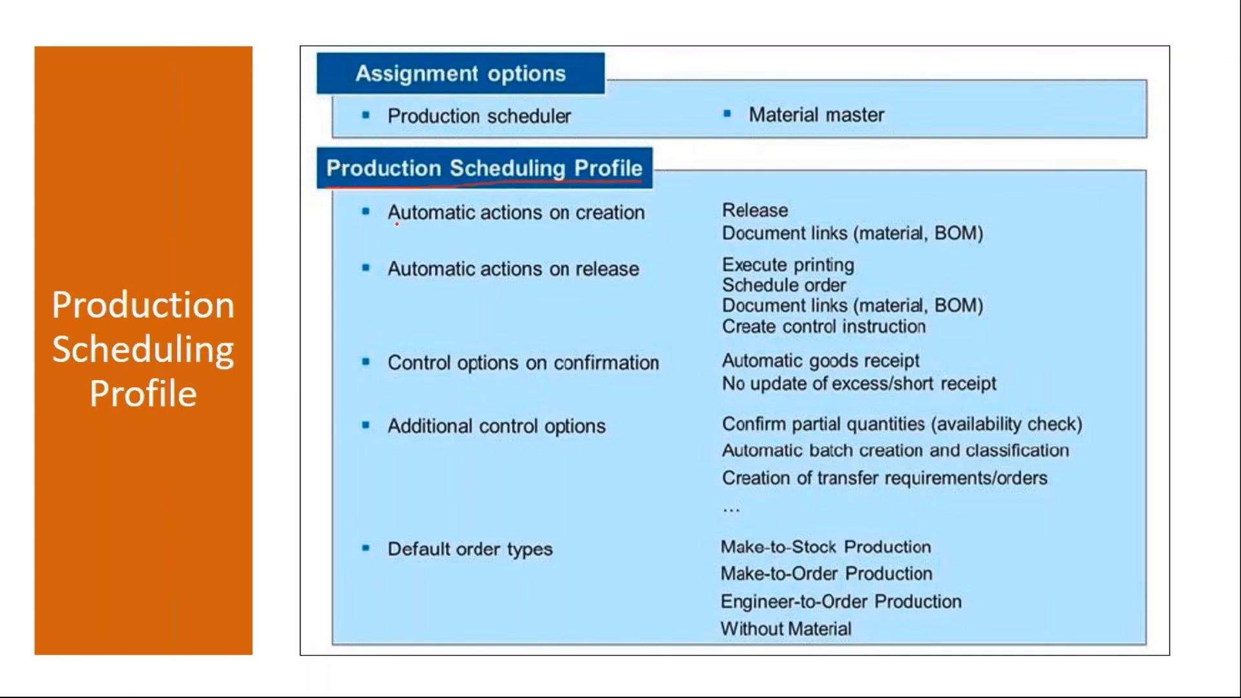
{"action": "left_click_drag", "start_coordinate": [397, 224], "coordinate": [640, 226]}
{"action": "mouse_move", "coordinate": [790, 207]}
{"action": "left_mouse_down"}
{"action": "mouse_move", "coordinate": [859, 183]}
{"action": "mouse_move", "coordinate": [818, 207]}
{"action": "mouse_move", "coordinate": [869, 173]}
{"action": "left_mouse_up"}
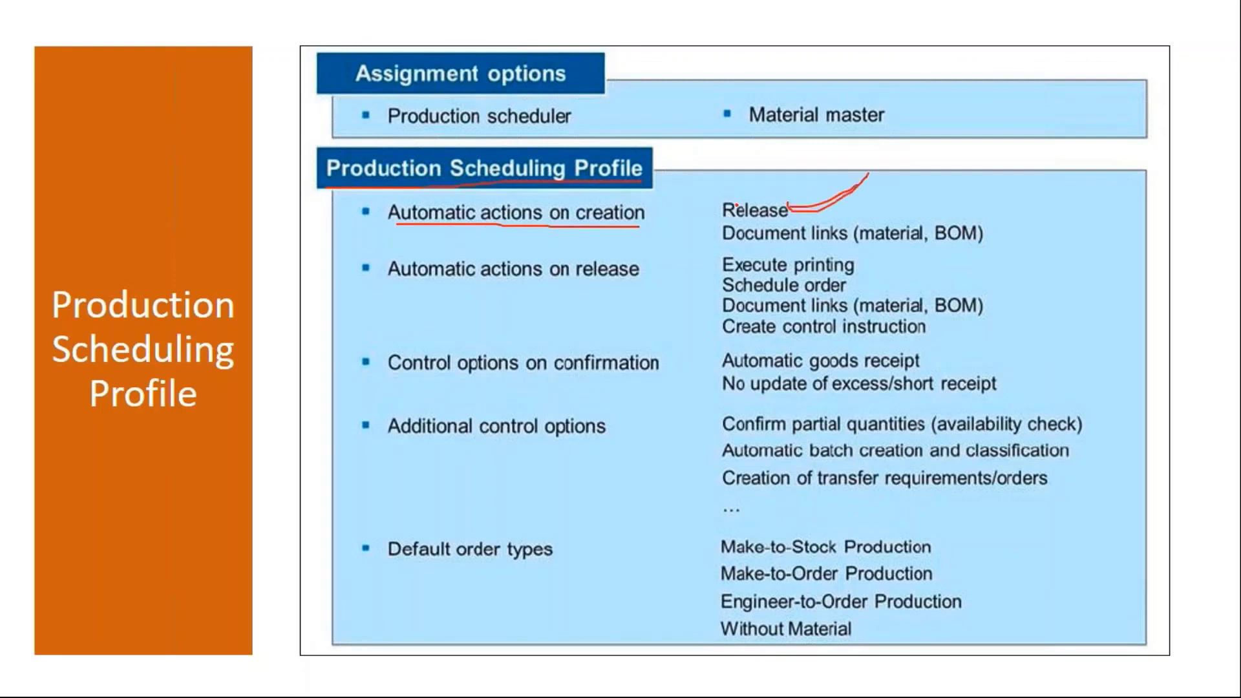
{"action": "mouse_move", "coordinate": [732, 197]}
{"action": "left_mouse_down"}
{"action": "mouse_move", "coordinate": [738, 231]}
{"action": "mouse_move", "coordinate": [724, 196]}
{"action": "left_mouse_up"}
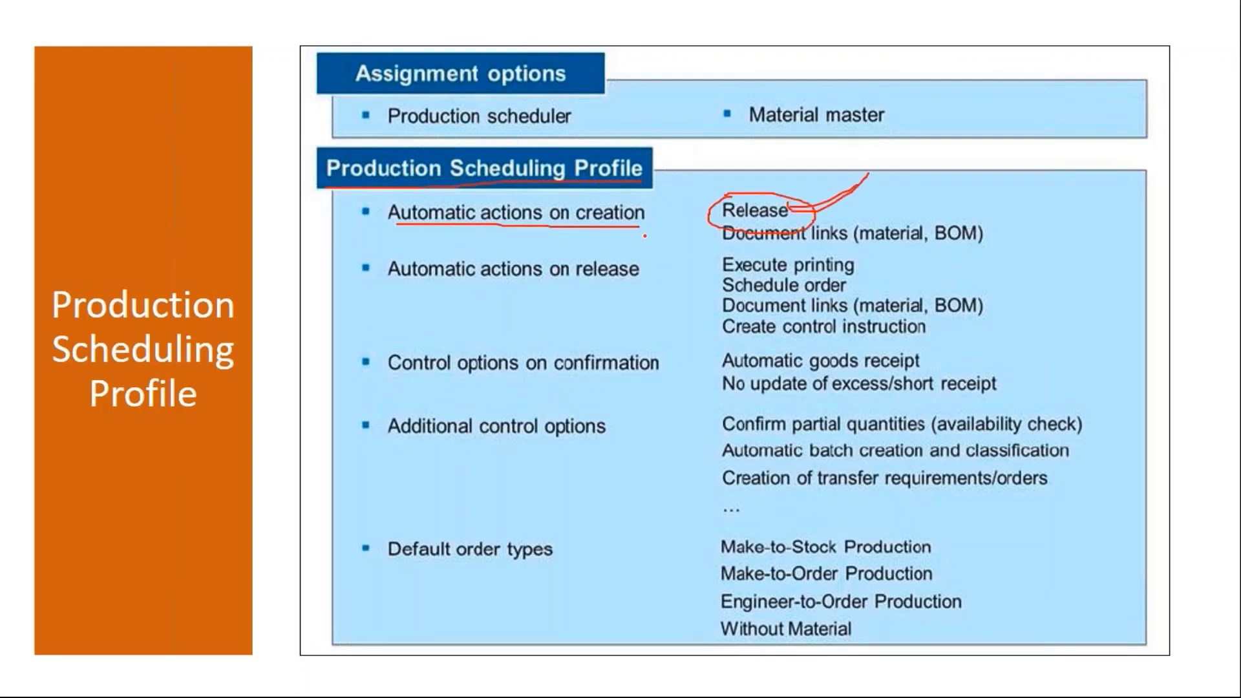
Draw an arrow from Production Scheduling Profile to Material master, circle Material master and write "WS" beside it.
{"action": "mouse_move", "coordinate": [647, 168]}
{"action": "left_mouse_down"}
{"action": "mouse_move", "coordinate": [716, 183]}
{"action": "mouse_move", "coordinate": [834, 130]}
{"action": "mouse_move", "coordinate": [861, 163]}
{"action": "left_mouse_up"}
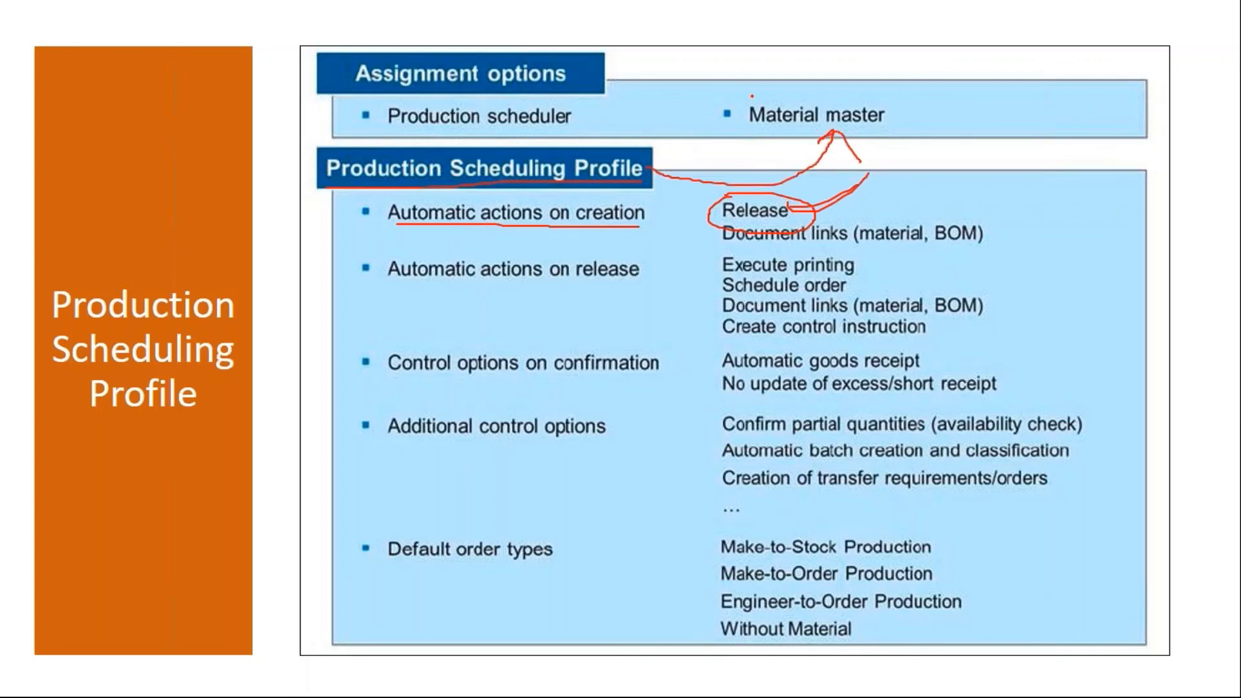
{"action": "mouse_move", "coordinate": [751, 96]}
{"action": "left_mouse_down"}
{"action": "mouse_move", "coordinate": [898, 127]}
{"action": "mouse_move", "coordinate": [738, 111]}
{"action": "left_mouse_up"}
{"action": "mouse_move", "coordinate": [925, 112]}
{"action": "left_mouse_down"}
{"action": "mouse_move", "coordinate": [958, 110]}
{"action": "mouse_move", "coordinate": [967, 137]}
{"action": "left_mouse_up"}
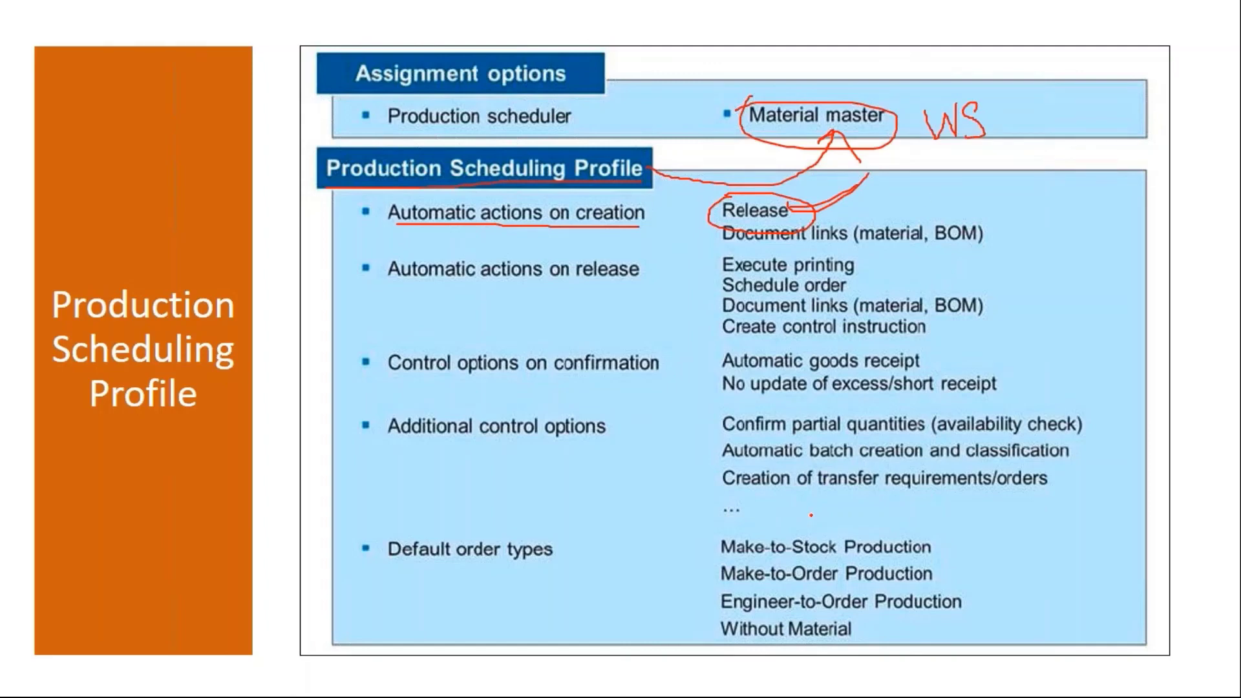
Clear the ink and end the slide show, then review the Automatic Release slide and return to the Production Scheduling Profile slide.
{"action": "key", "text": "e"}
{"action": "key", "text": "Escape"}
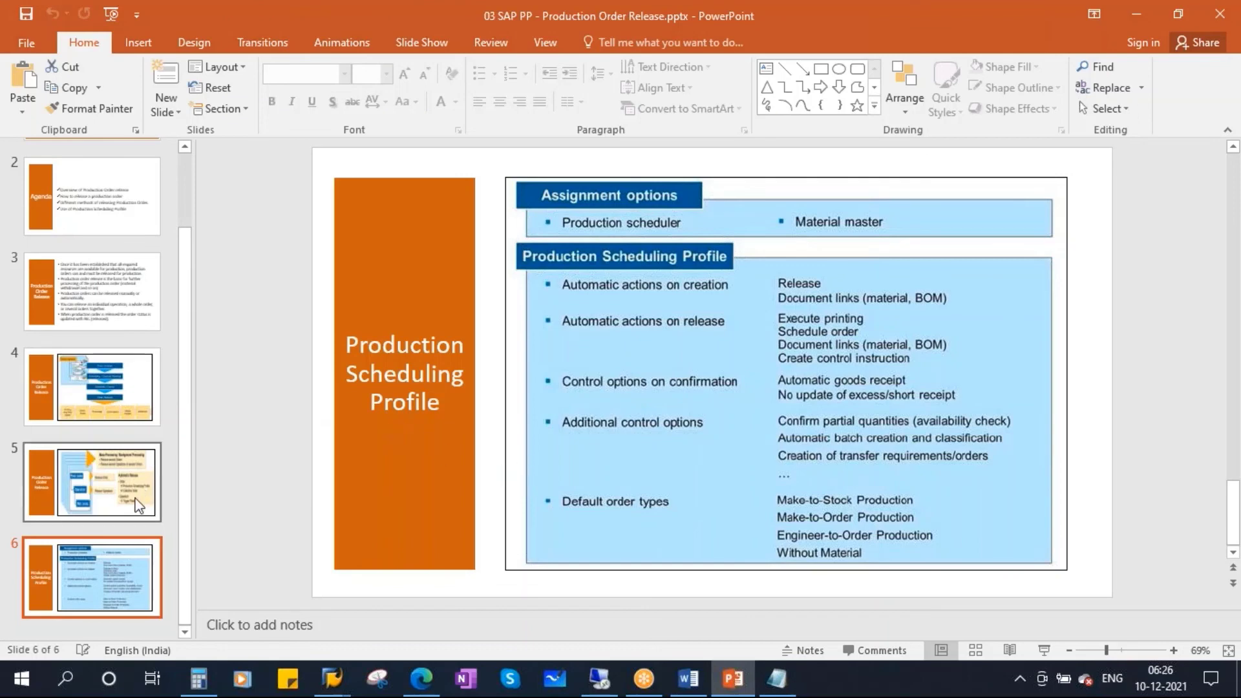
{"action": "left_click", "coordinate": [98, 482]}
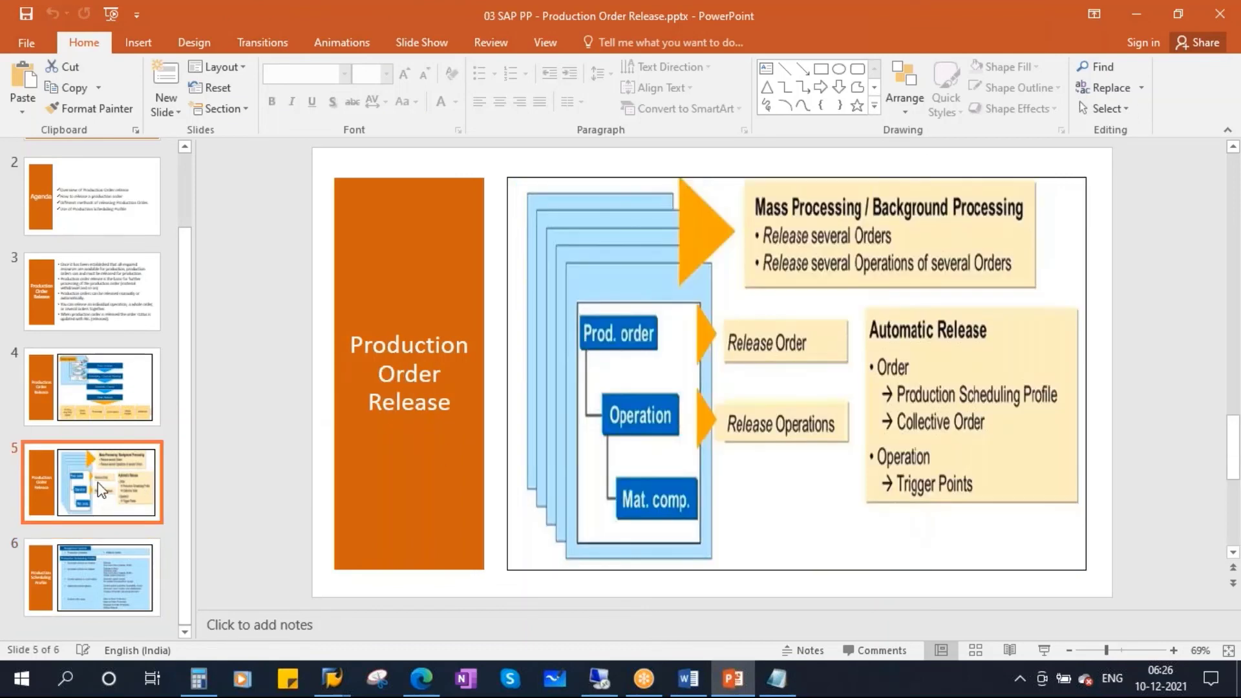
{"action": "left_click", "coordinate": [107, 572]}
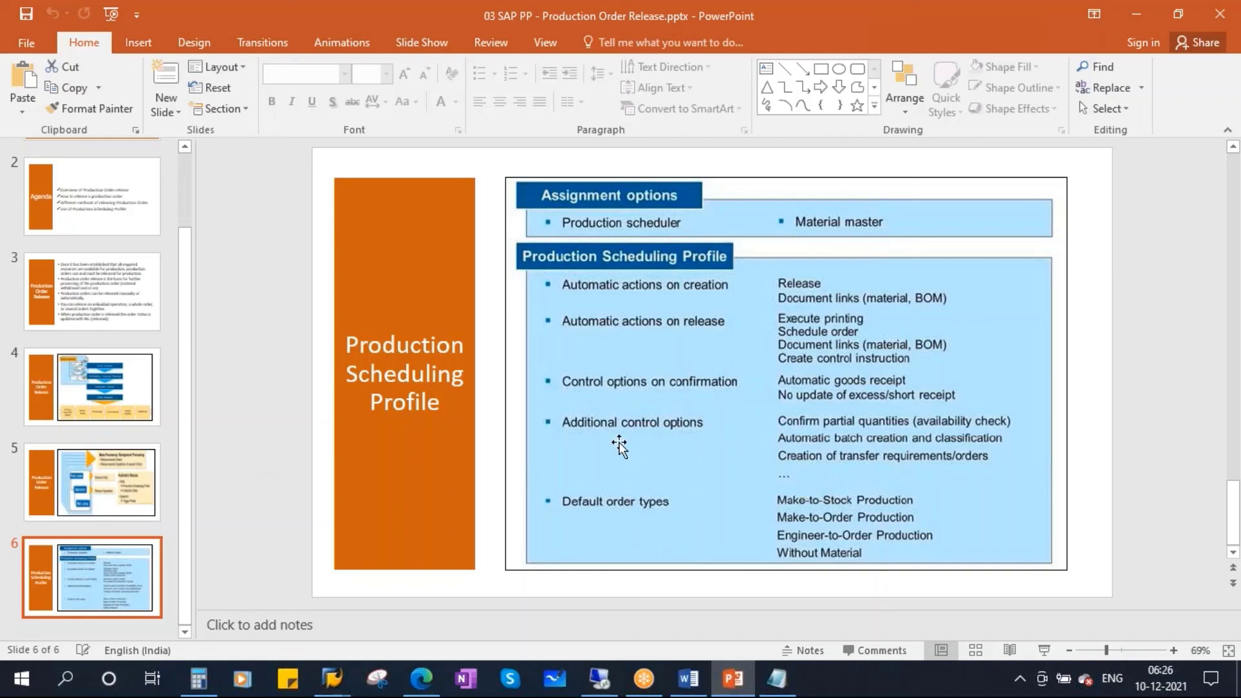
Close the SAP session used for creating production orders and switch to the Production Scheduling Profile overview session.
{"action": "left_click", "coordinate": [332, 684]}
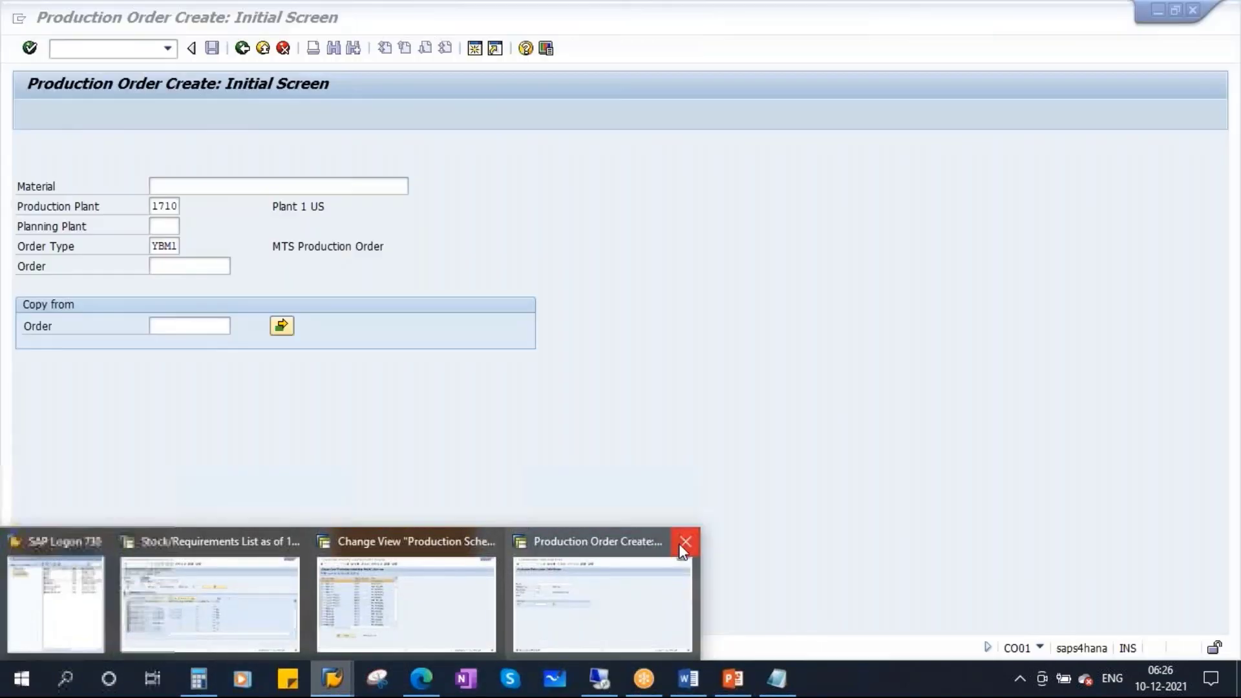
{"action": "left_click", "coordinate": [680, 544]}
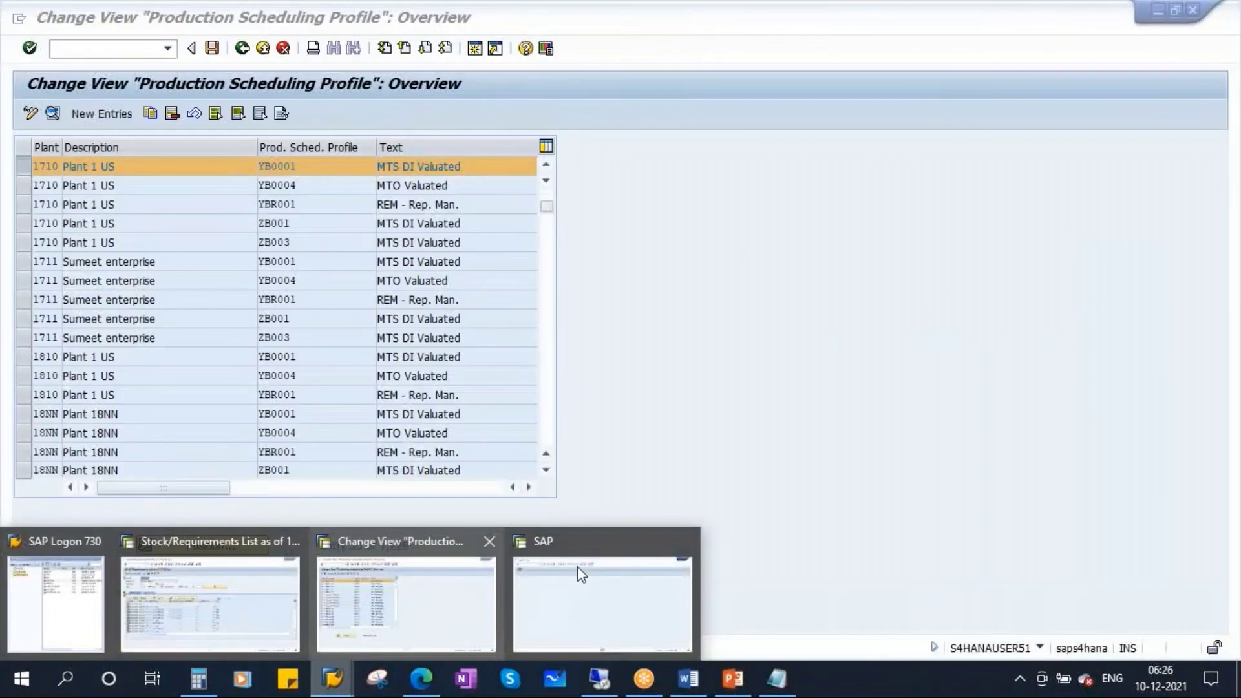
{"action": "left_click", "coordinate": [613, 565]}
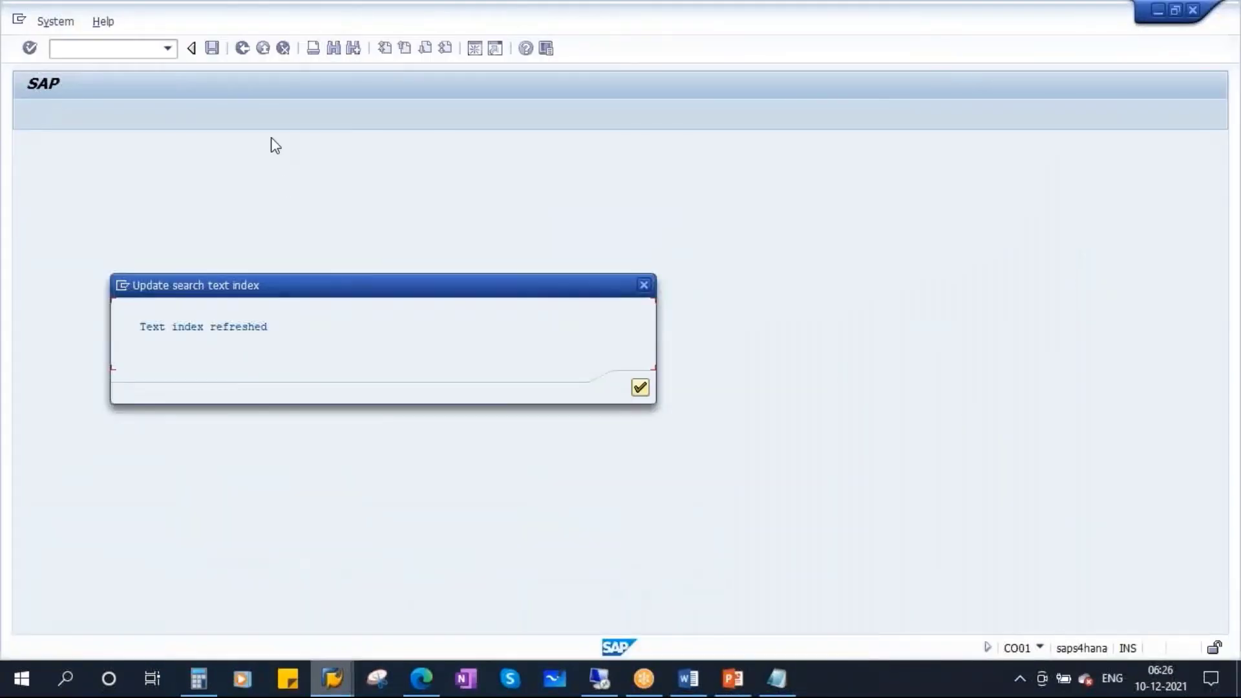
{"action": "left_click", "coordinate": [640, 388]}
{"action": "left_click", "coordinate": [332, 678]}
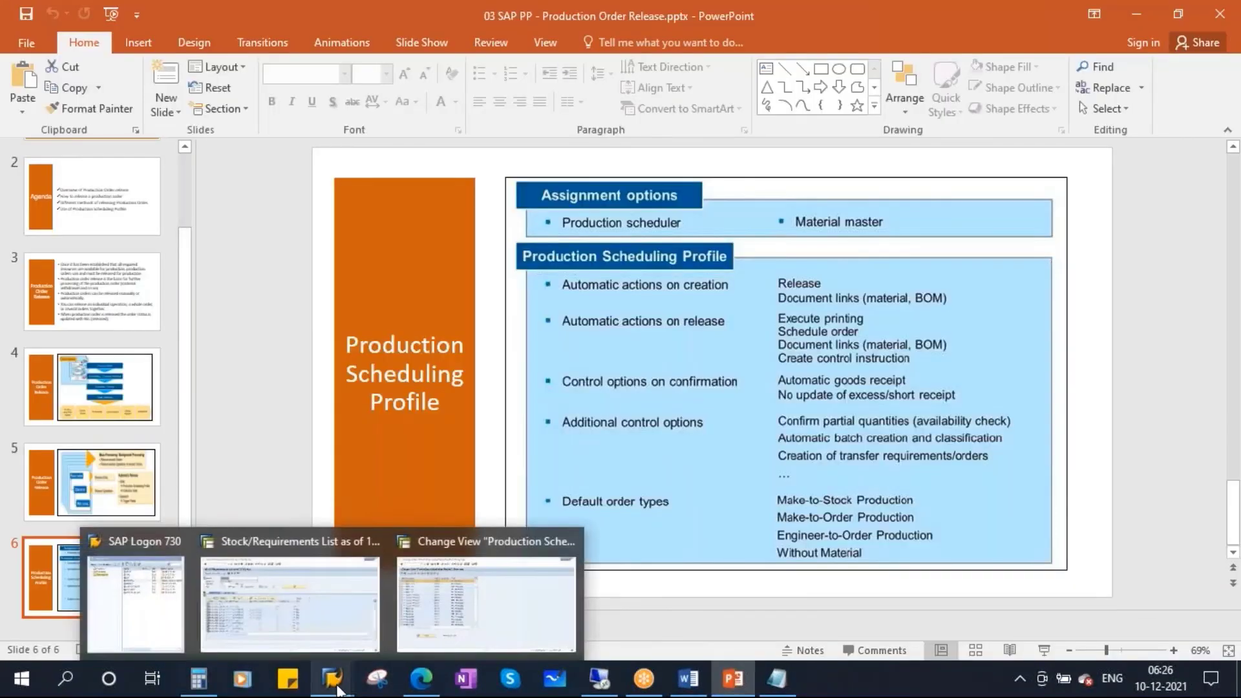
{"action": "left_click", "coordinate": [478, 584]}
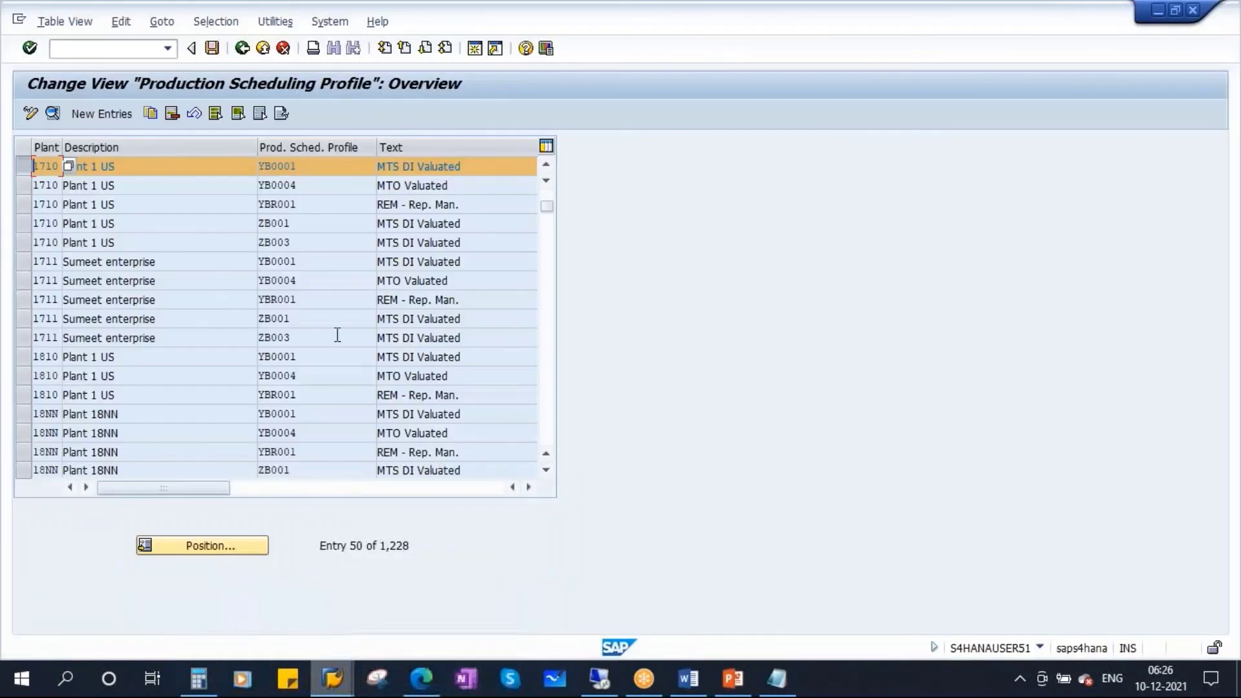
Switch to PowerPoint, revisit the order release process slide and return to the "PRODUCTION ORDER RELEASE" title slide.
{"action": "left_click", "coordinate": [729, 679]}
{"action": "scroll", "coordinate": [87, 434], "scroll_direction": "up", "scroll_amount": 2}
{"action": "scroll", "coordinate": [91, 421], "scroll_direction": "down", "scroll_amount": 2}
{"action": "left_click", "coordinate": [98, 401]}
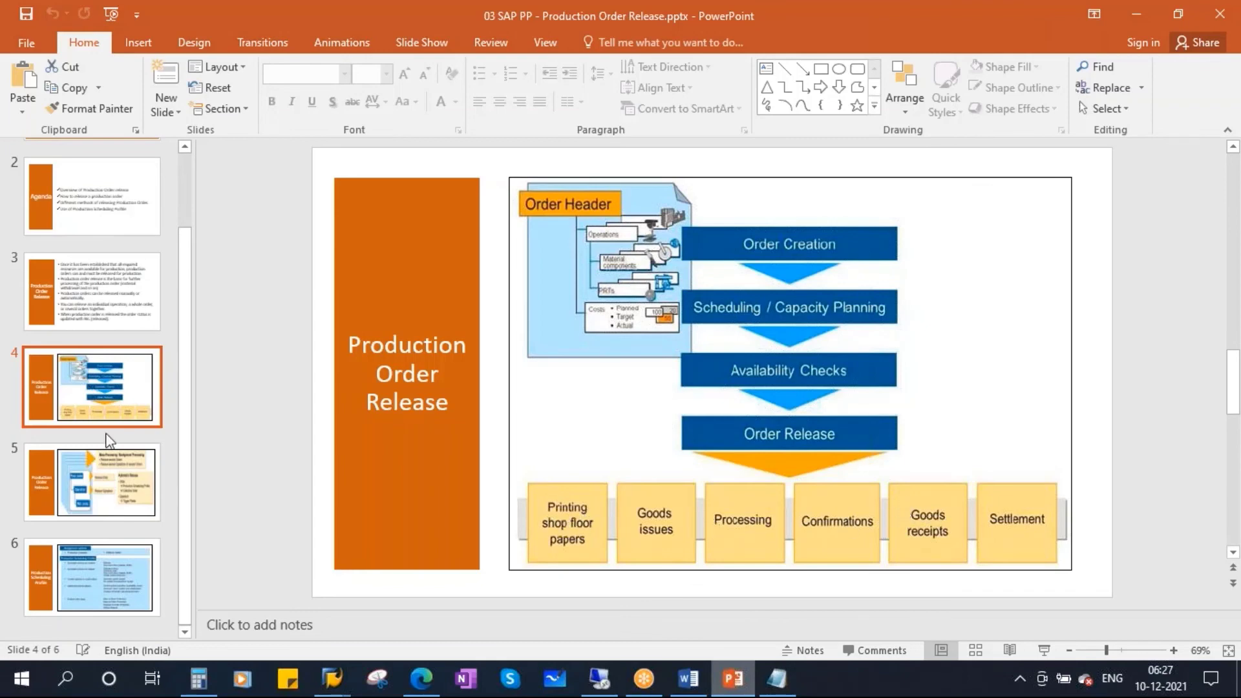
{"action": "scroll", "coordinate": [104, 435], "scroll_direction": "up", "scroll_amount": 2}
{"action": "left_click", "coordinate": [61, 201]}
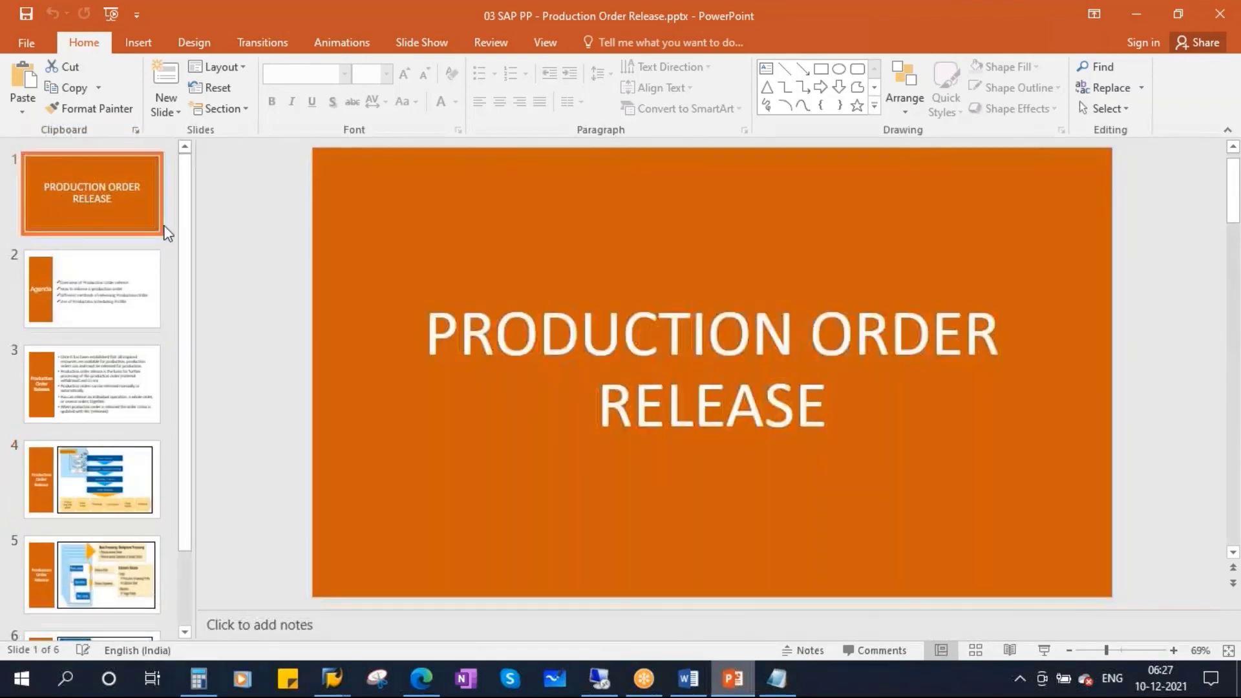